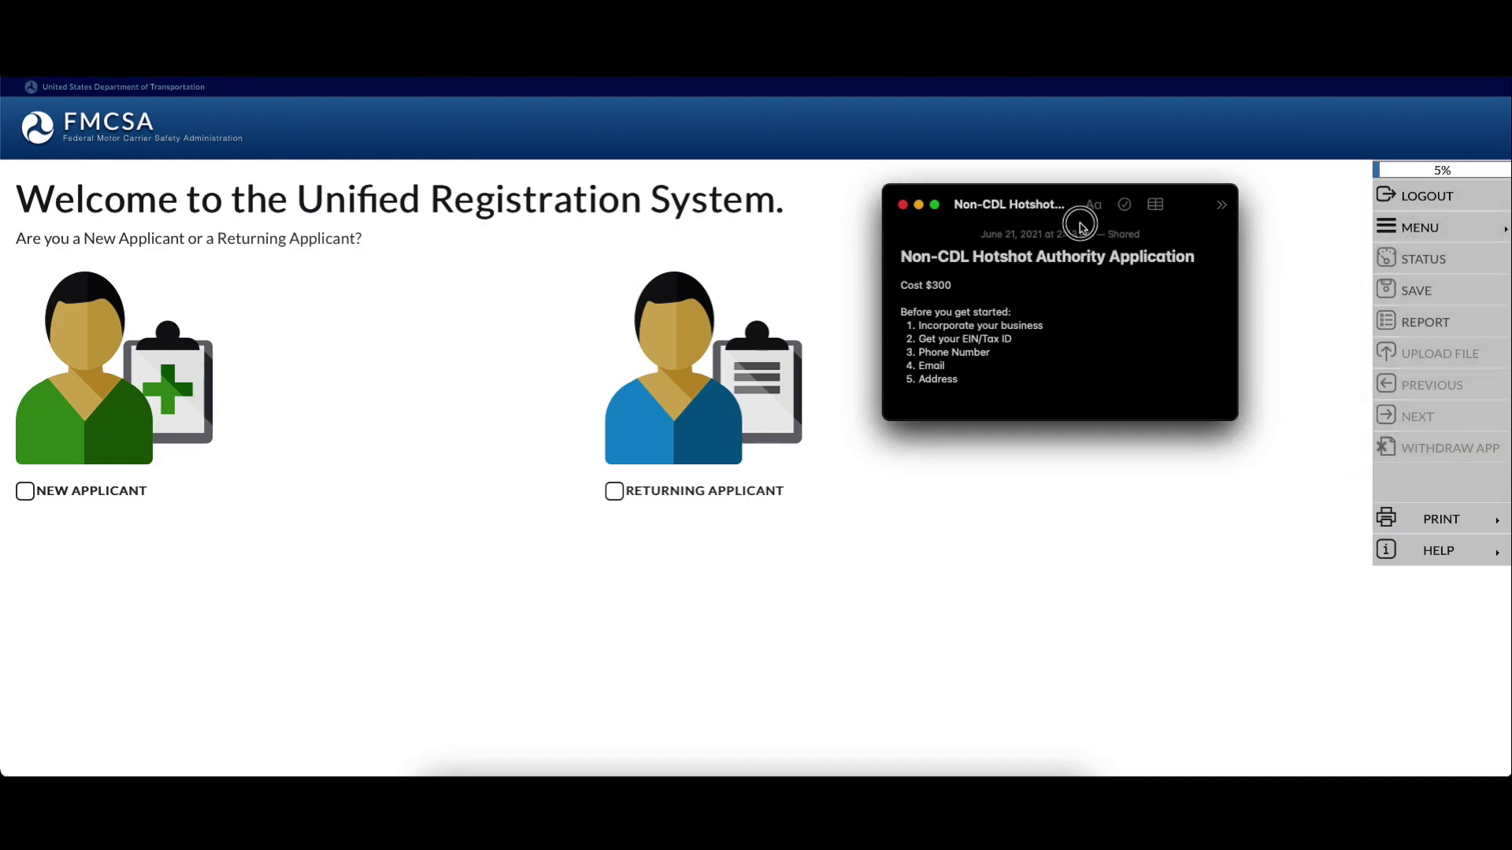
# Highlight the Cost $300, Incorporate your business and EIN/Tax ID lines in the checklist note
pyautogui.moveTo(951, 281); pyautogui.dragTo(887, 282)
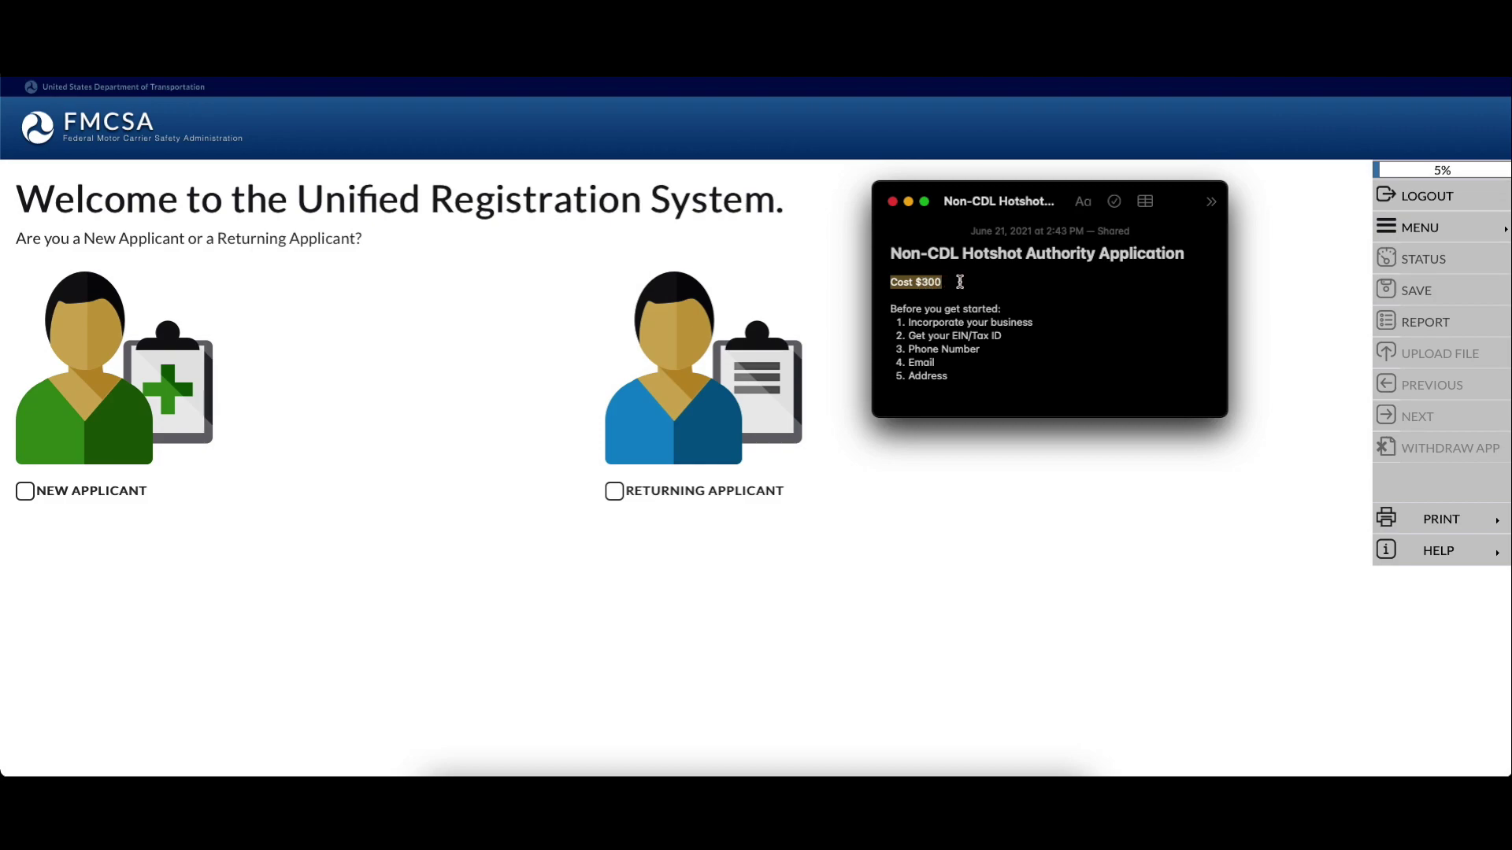
pyautogui.click(960, 282)
pyautogui.moveTo(1052, 323); pyautogui.dragTo(908, 322)
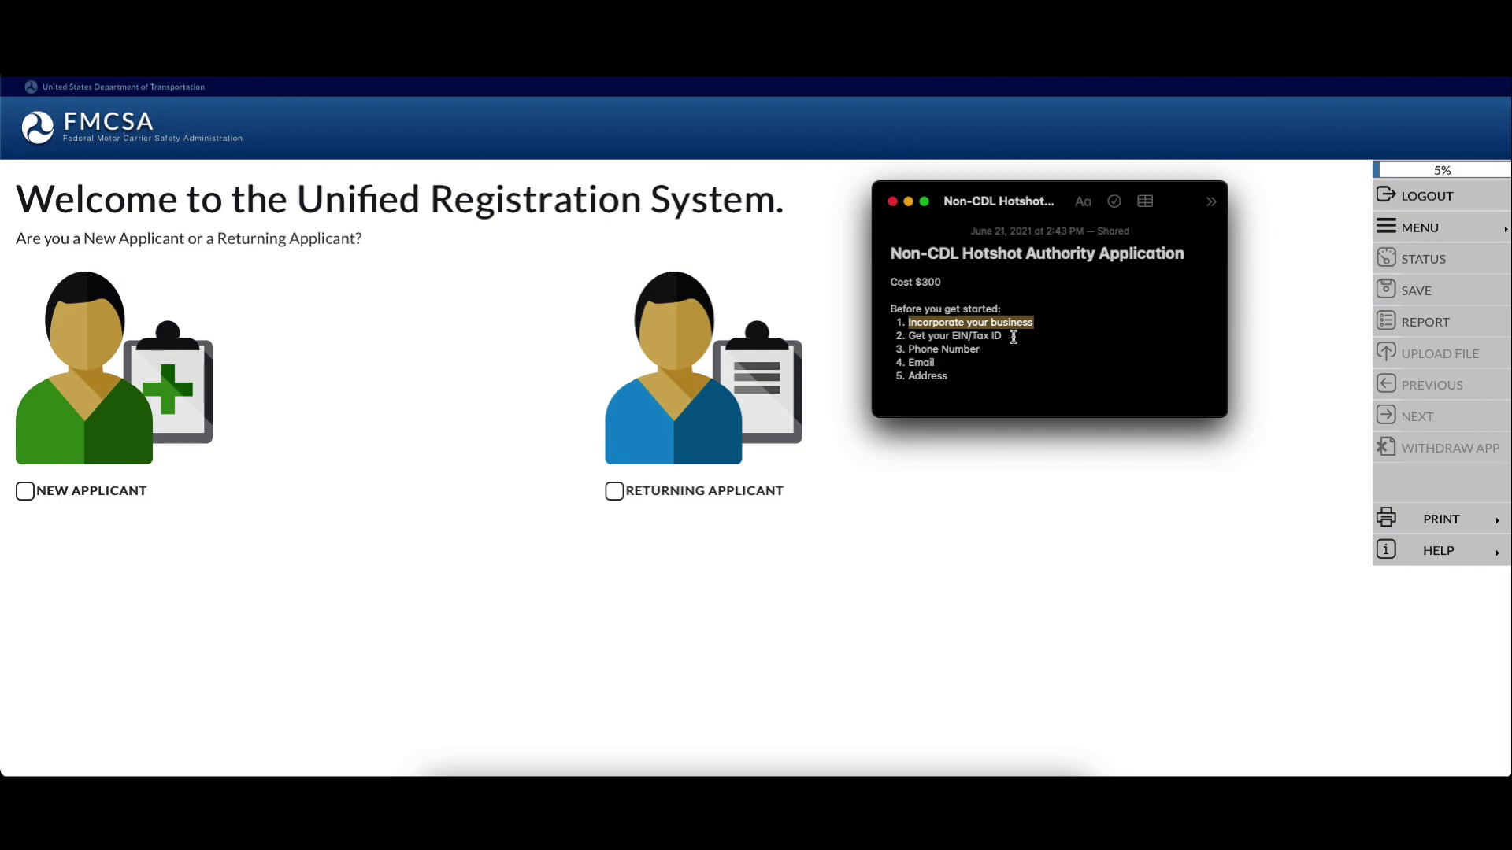
pyautogui.click(1049, 328)
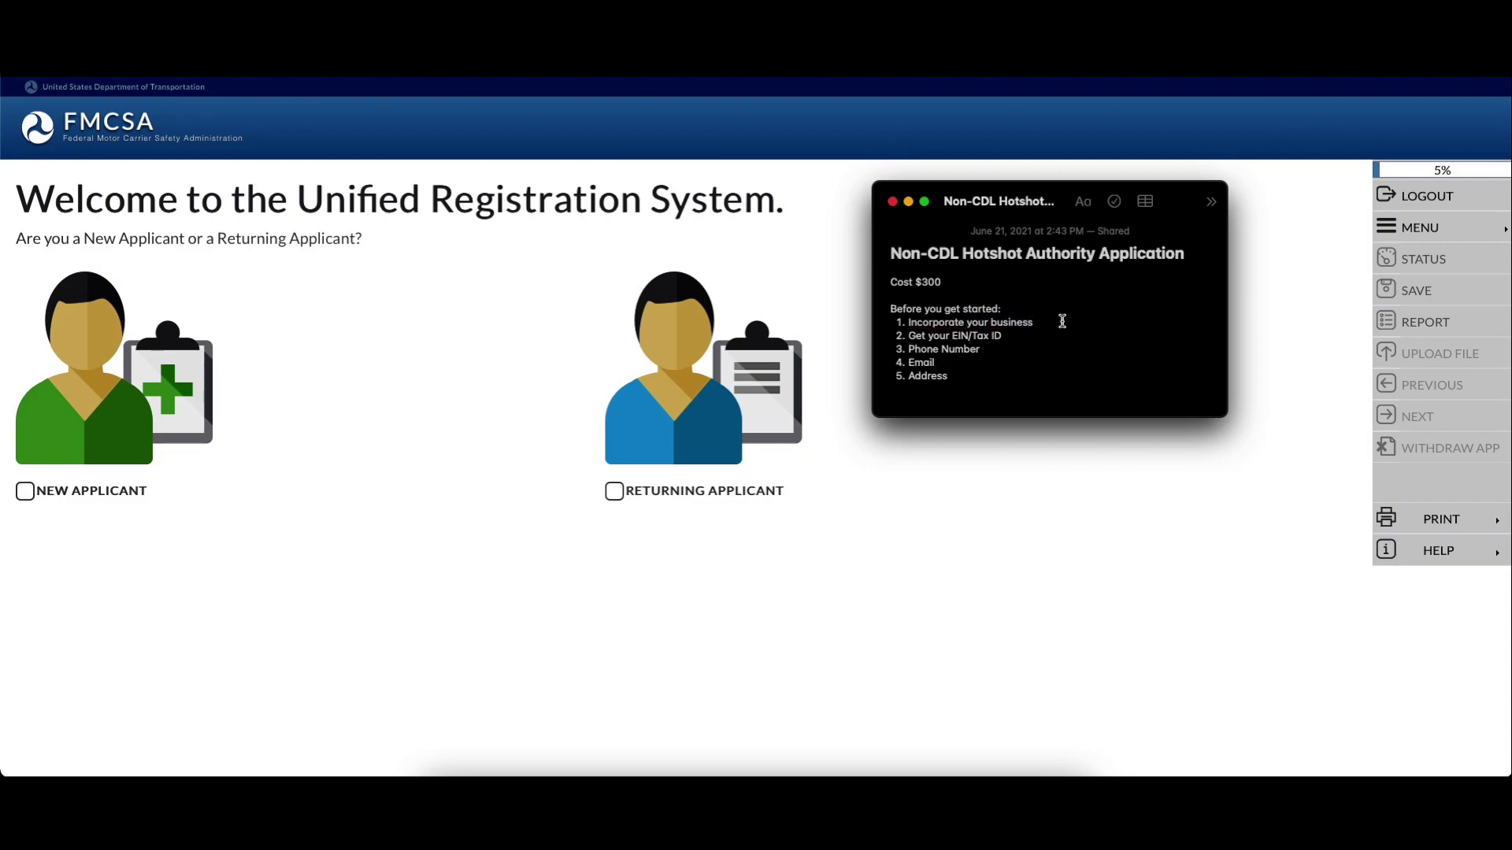
pyautogui.moveTo(1004, 336); pyautogui.dragTo(916, 334)
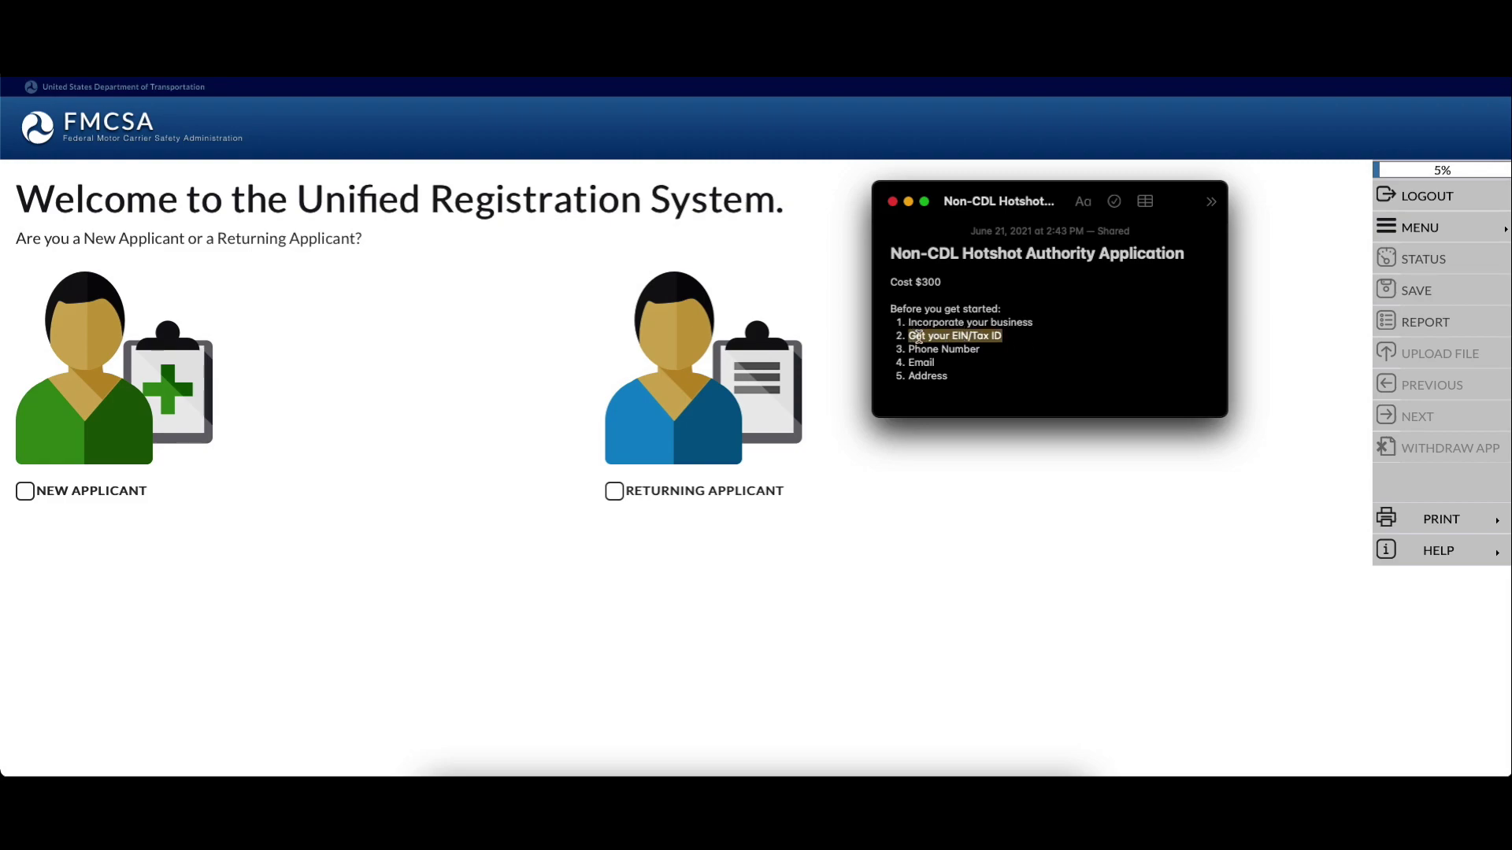
pyautogui.click(982, 350)
# Highlight the Phone Number, Email and Address items, then drag the note off the right edge
pyautogui.moveTo(982, 351); pyautogui.dragTo(899, 352)
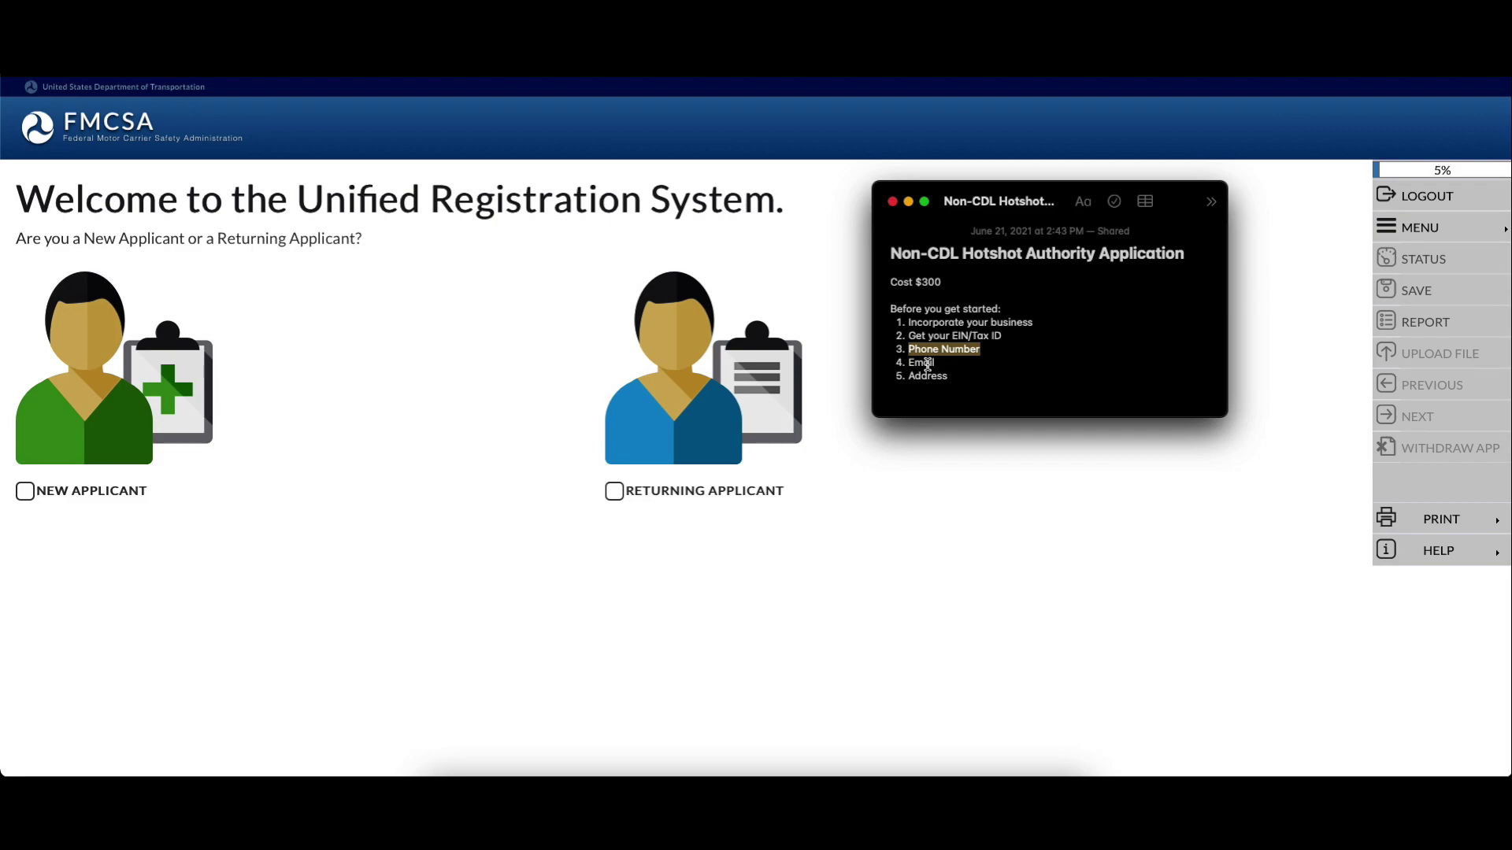
pyautogui.moveTo(942, 364); pyautogui.dragTo(907, 363)
pyautogui.click(962, 364)
pyautogui.moveTo(975, 378); pyautogui.dragTo(911, 380)
pyautogui.moveTo(960, 221); pyautogui.dragTo(1511, 267)
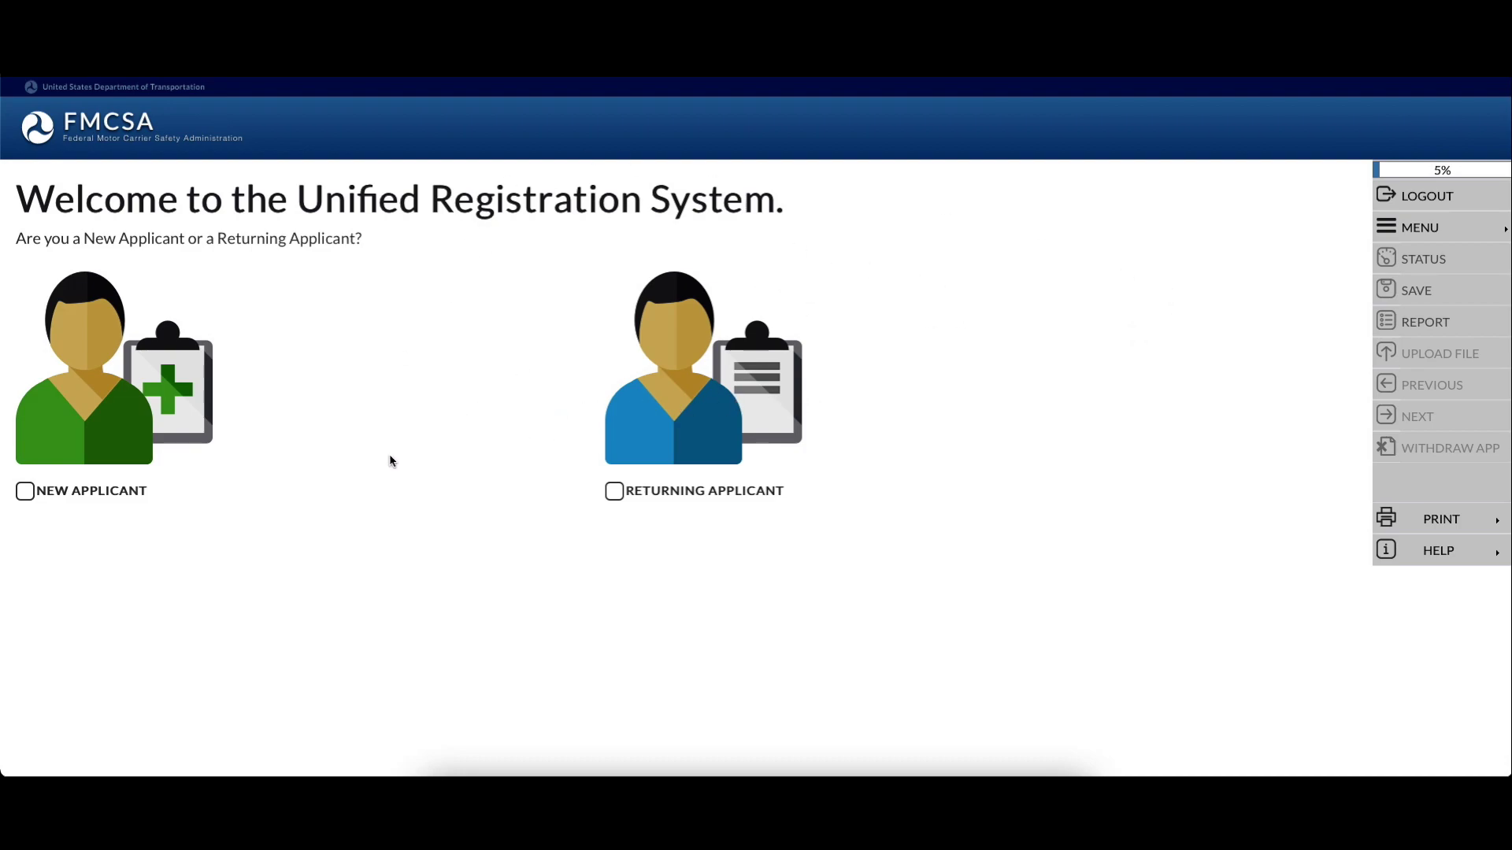
# Choose New Applicant and page through the six introduction notices to Application Security
pyautogui.click(25, 492)
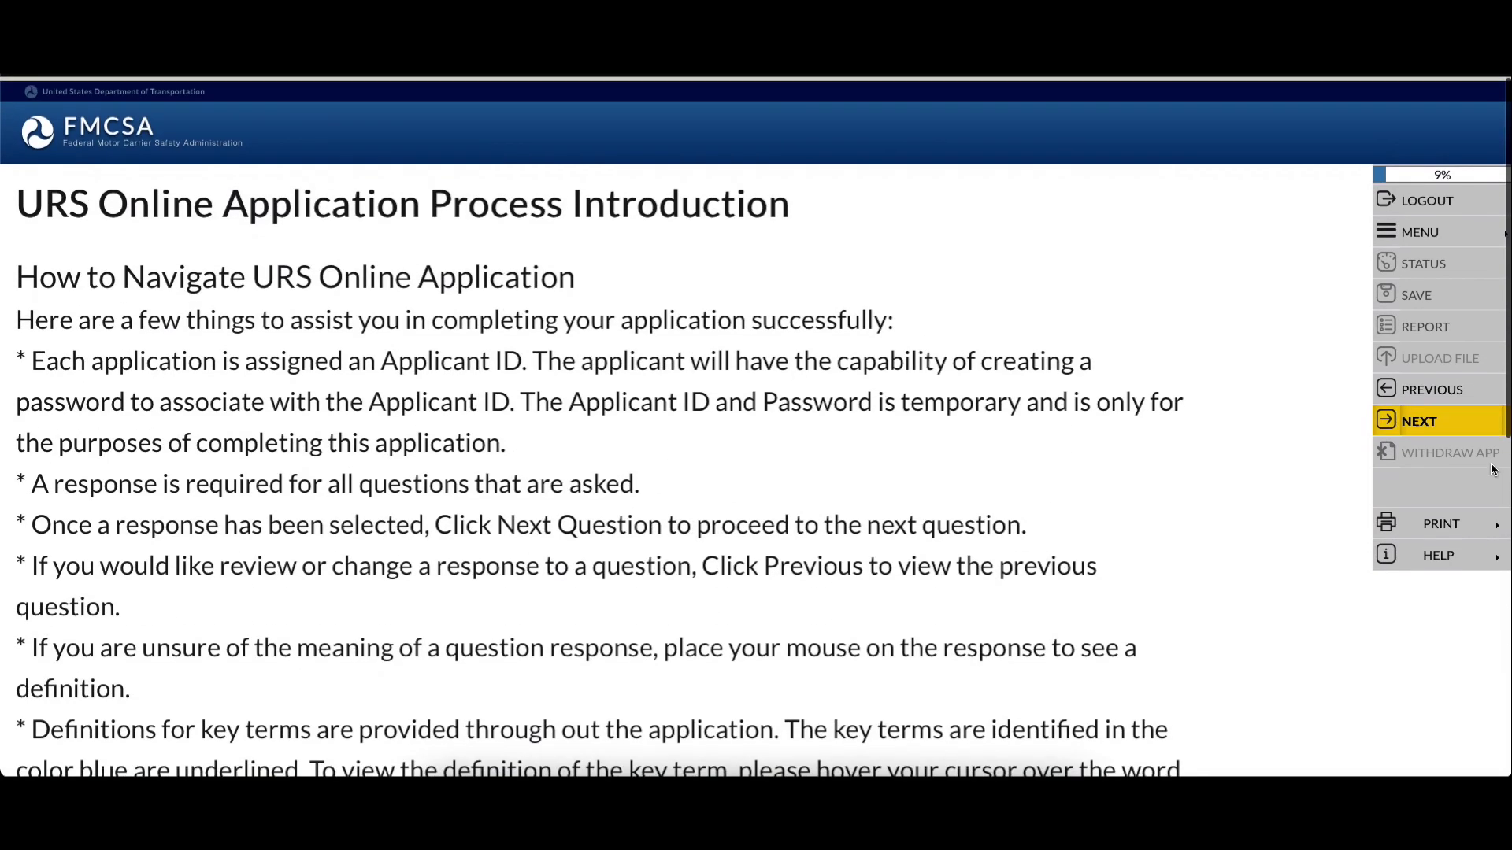
pyautogui.click(1417, 421)
pyautogui.click(1418, 423)
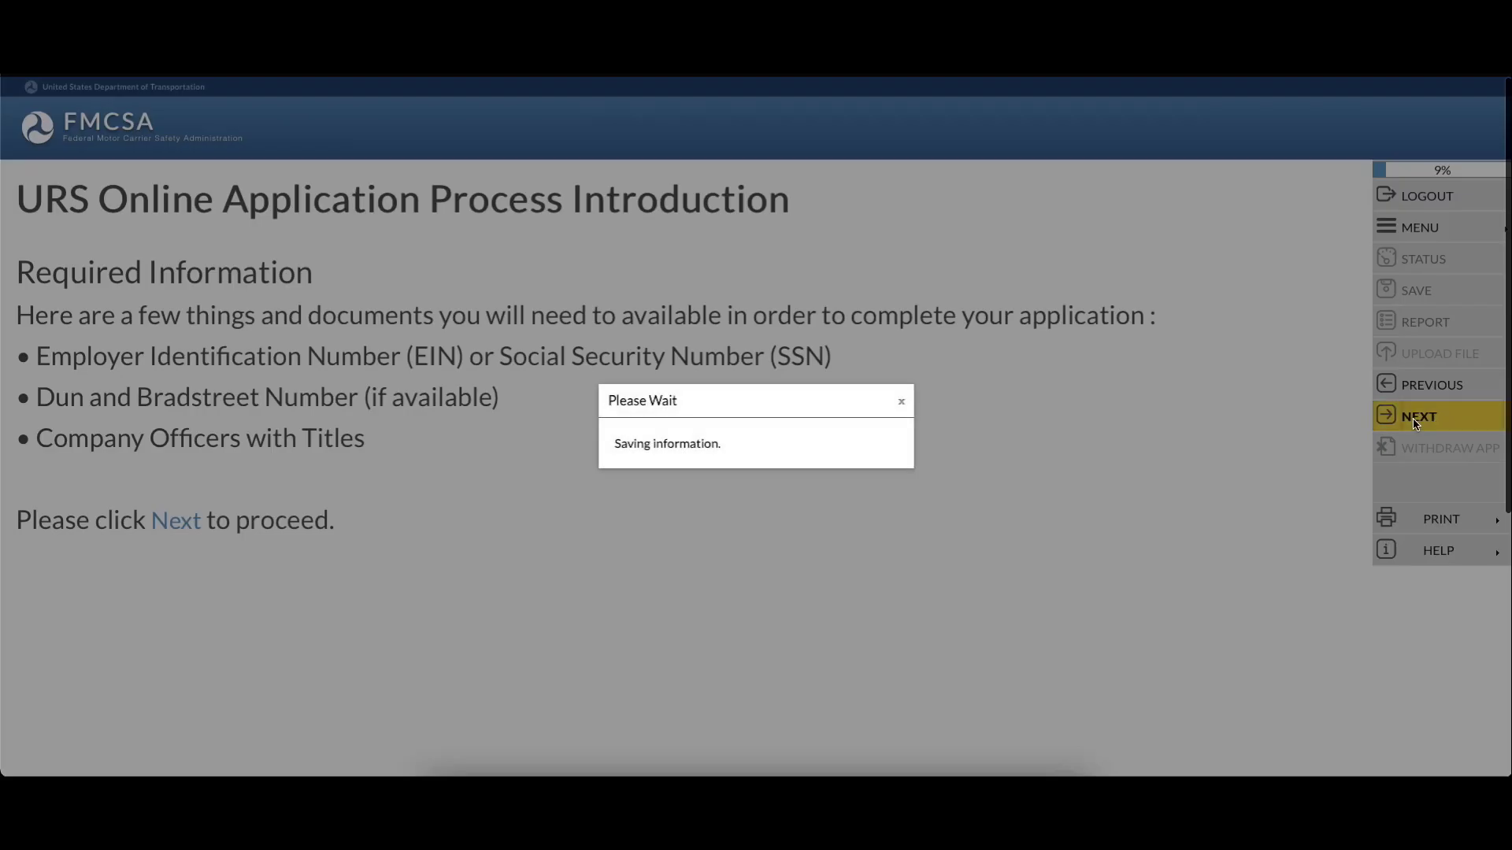
pyautogui.click(1423, 422)
pyautogui.click(1423, 422)
pyautogui.click(1424, 422)
pyautogui.click(1424, 422)
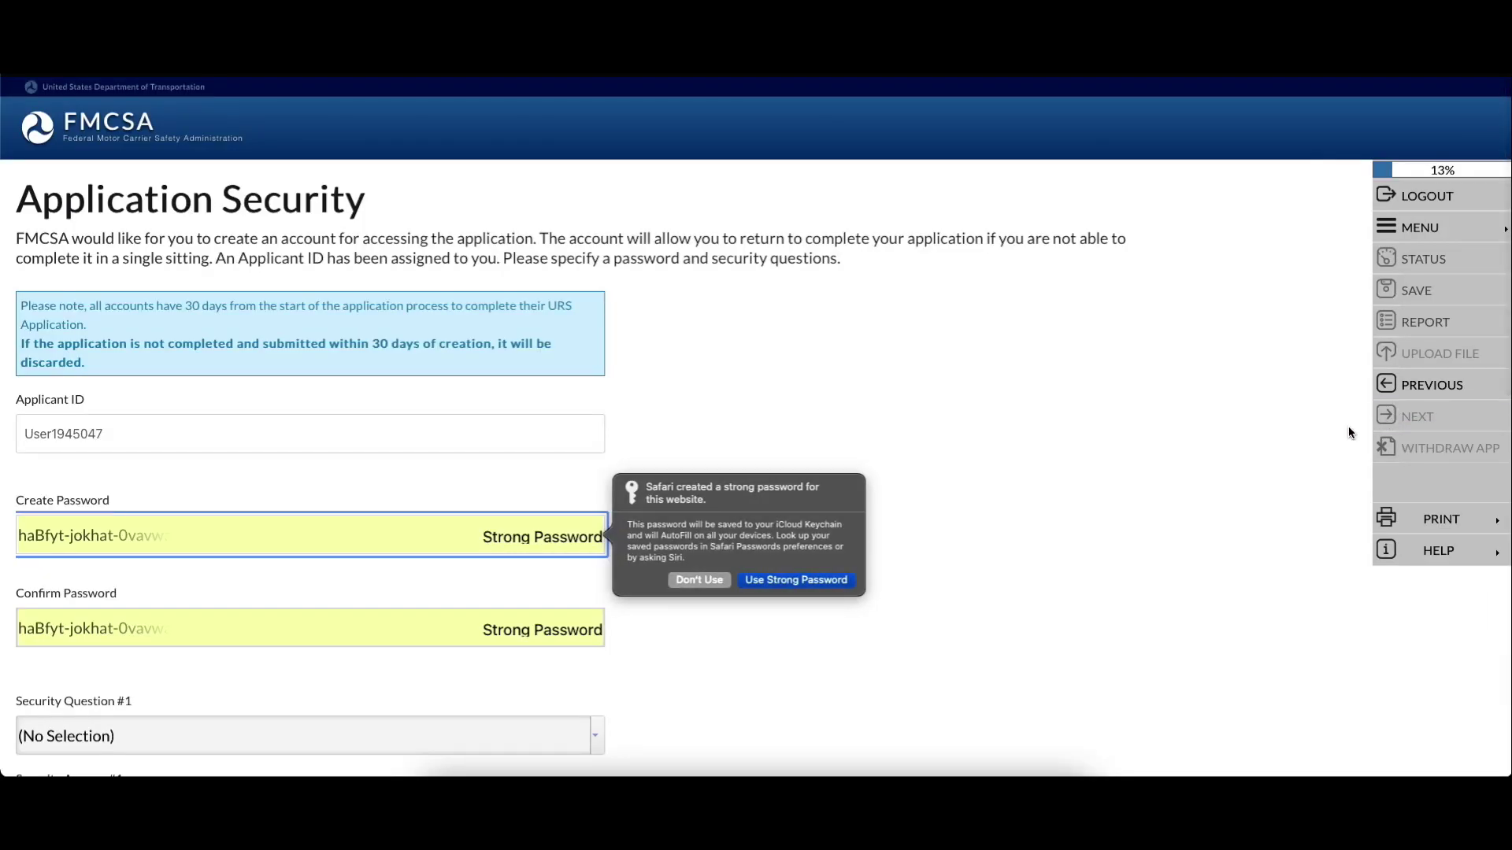
# Decline Safari's suggested password and clear the Address highlight in the checklist note
pyautogui.click(699, 581)
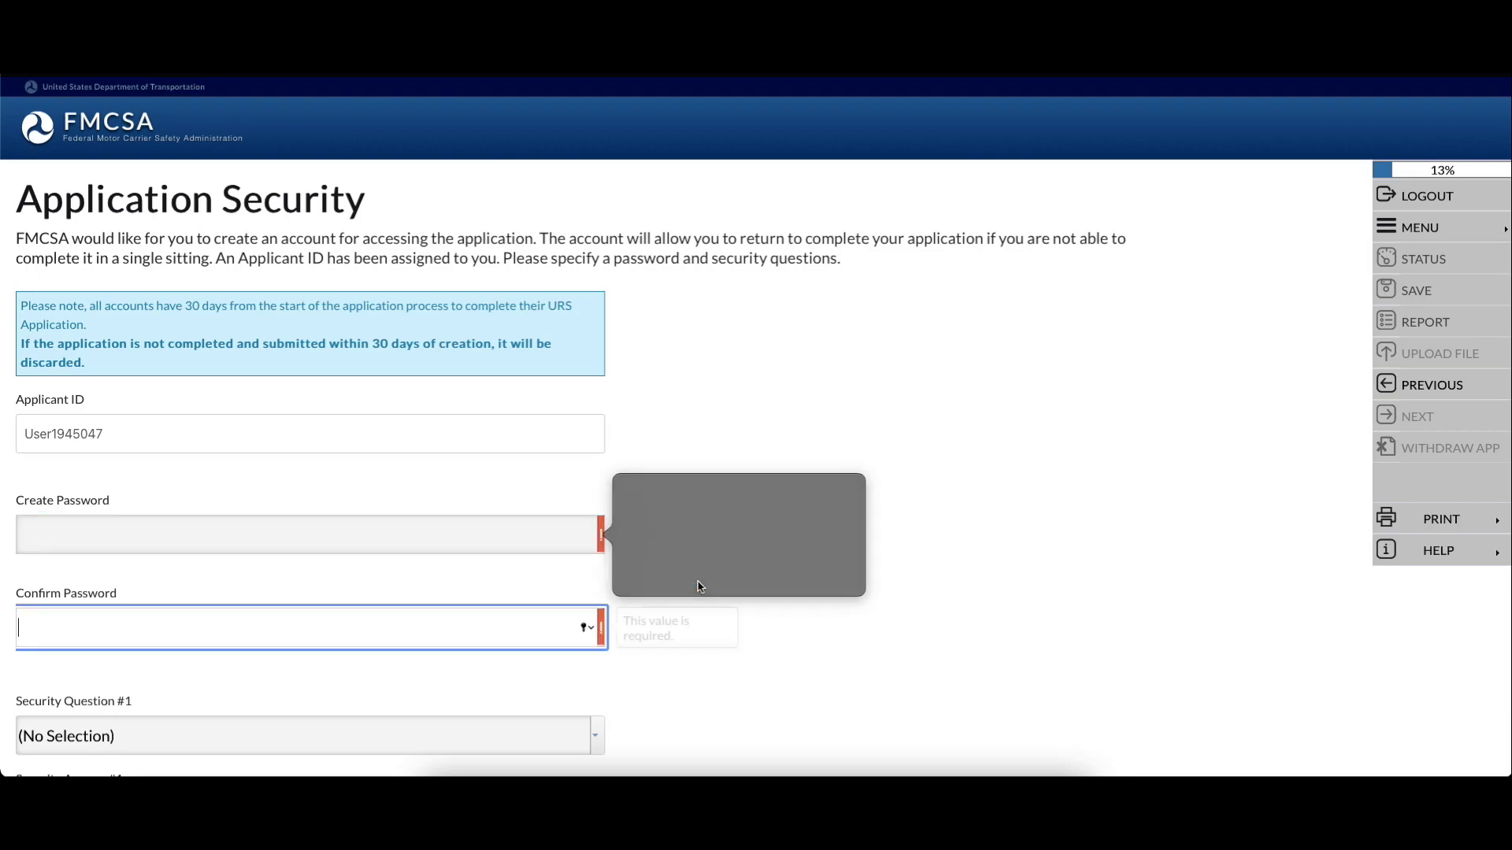
pyautogui.click(509, 528)
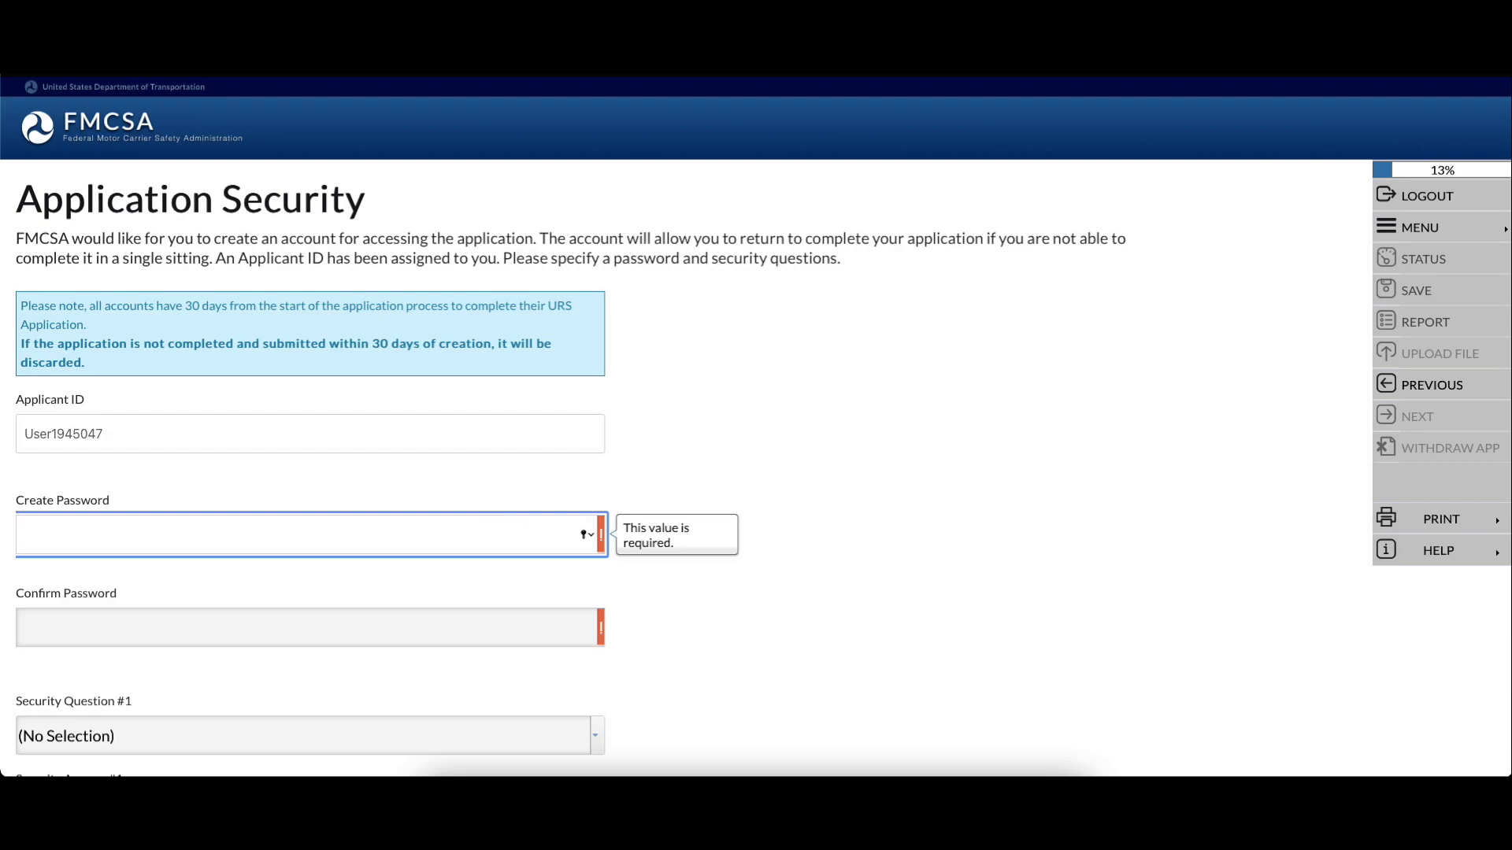
pyautogui.press('super+Tab')
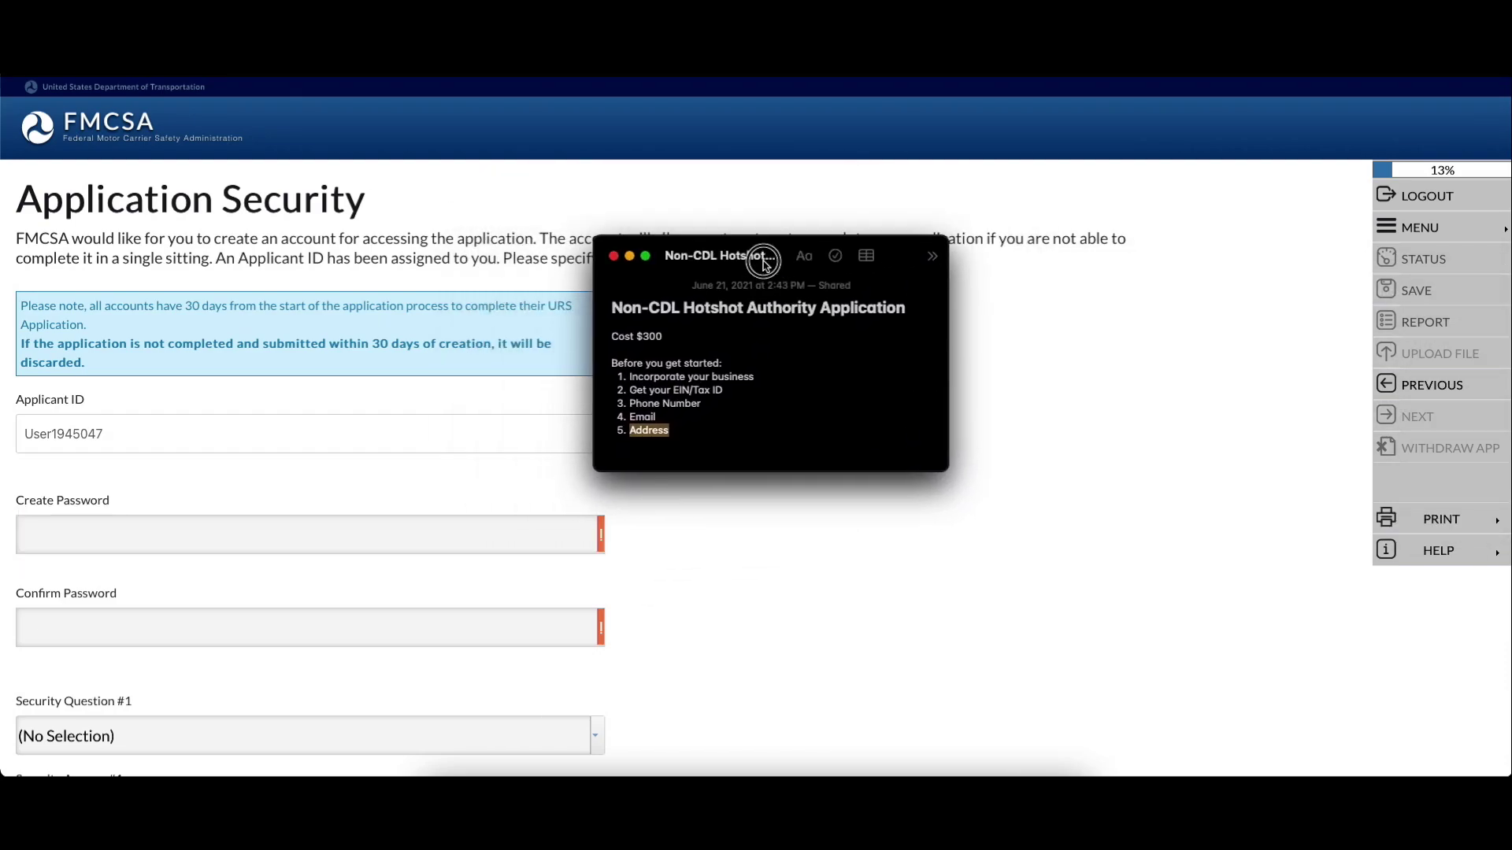
pyautogui.click(715, 432)
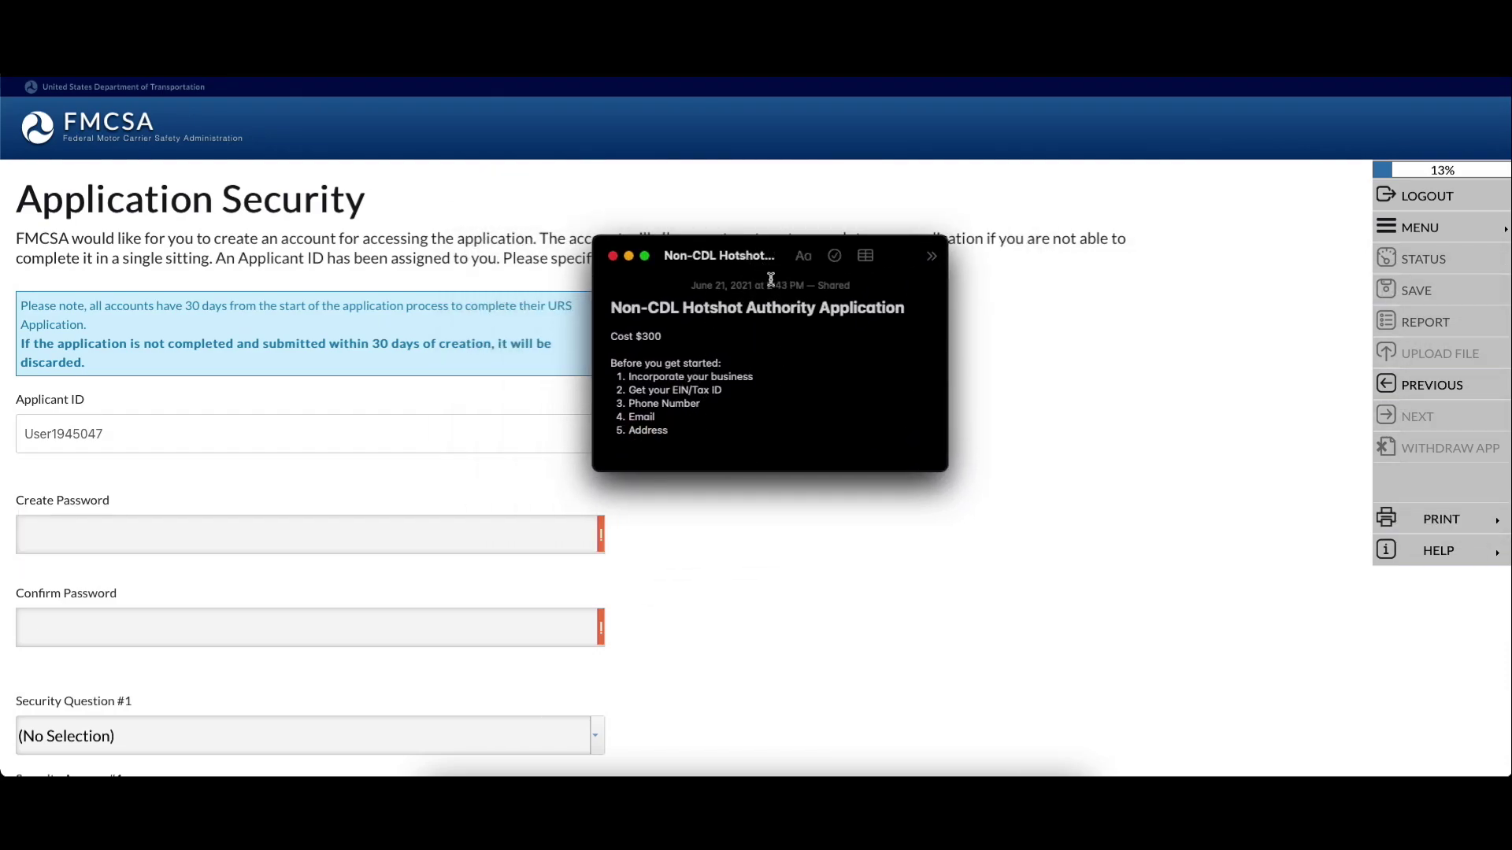
pyautogui.press('super+Tab')
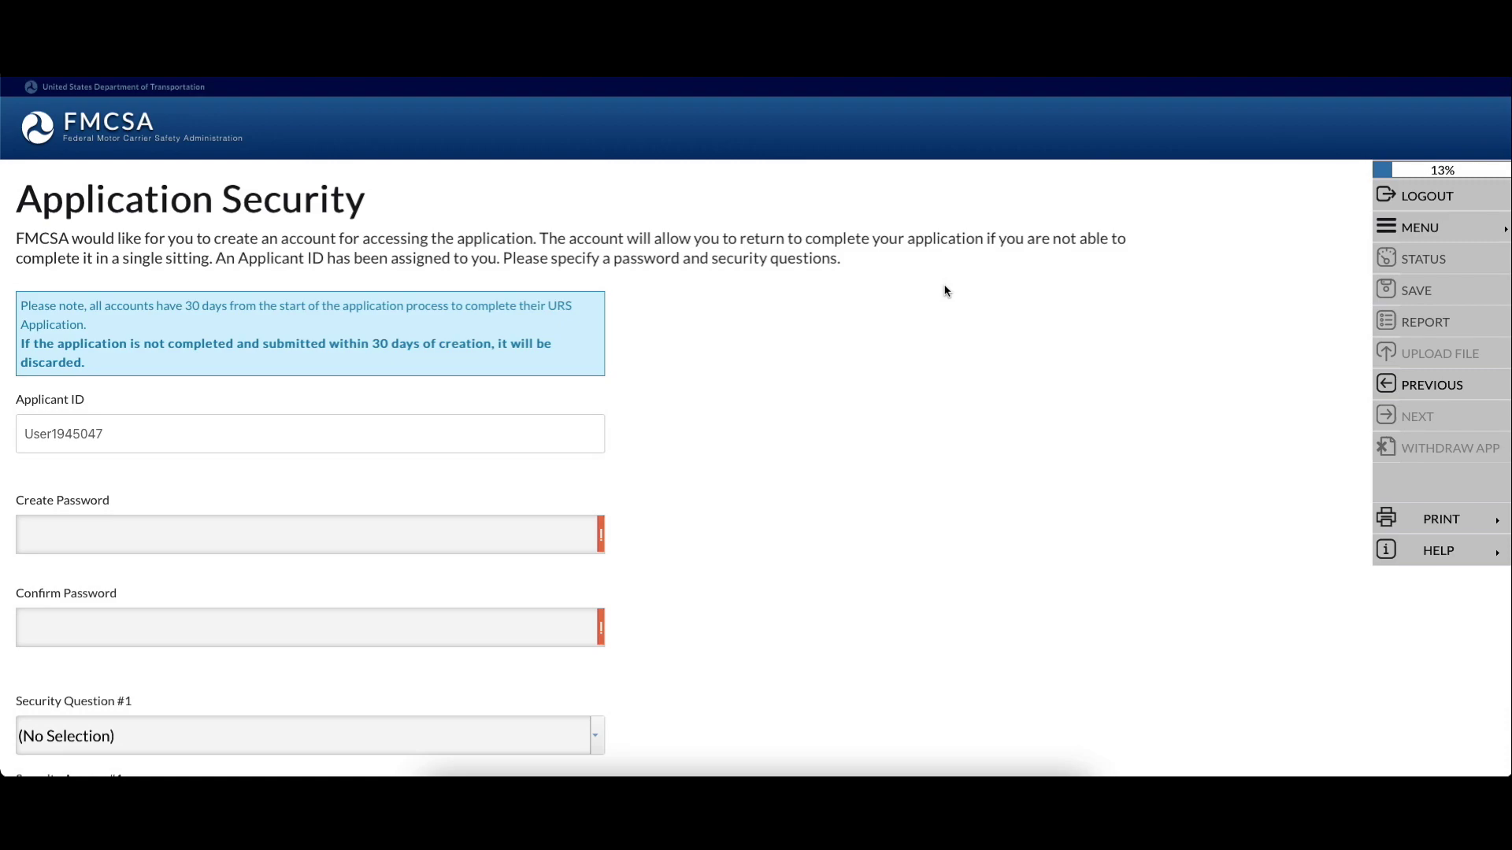
# Copy the Applicant ID and type the new application password into Create Password
pyautogui.click(327, 526)
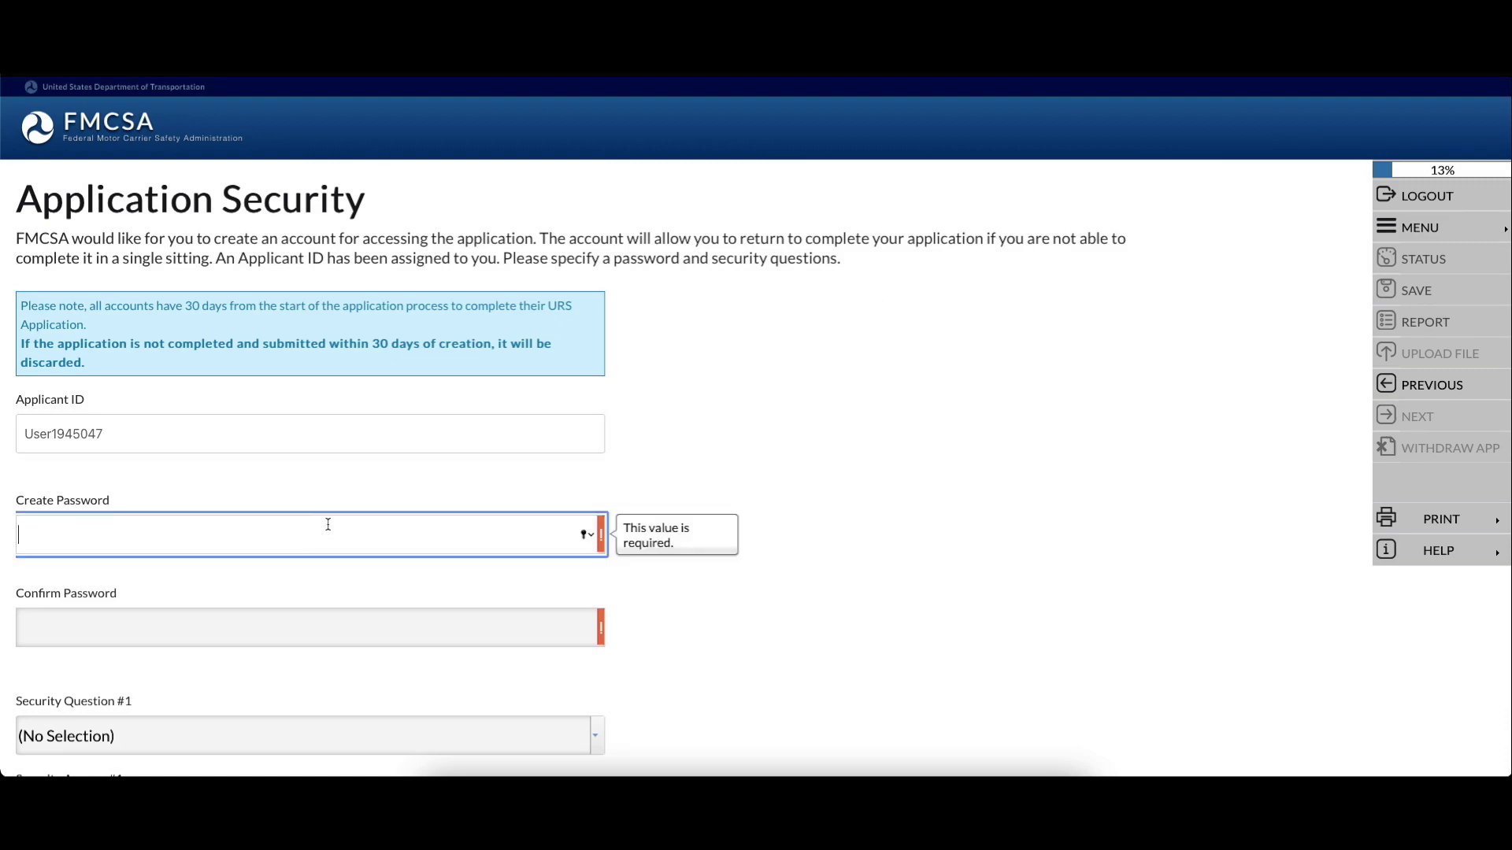
pyautogui.moveTo(146, 440); pyautogui.dragTo(27, 433)
pyautogui.rightClick(39, 435)
pyautogui.click(78, 508)
pyautogui.click(490, 542)
pyautogui.write('•')
pyautogui.press('BackSpace')
pyautogui.write('•')
pyautogui.scroll(-3, 720, 466)
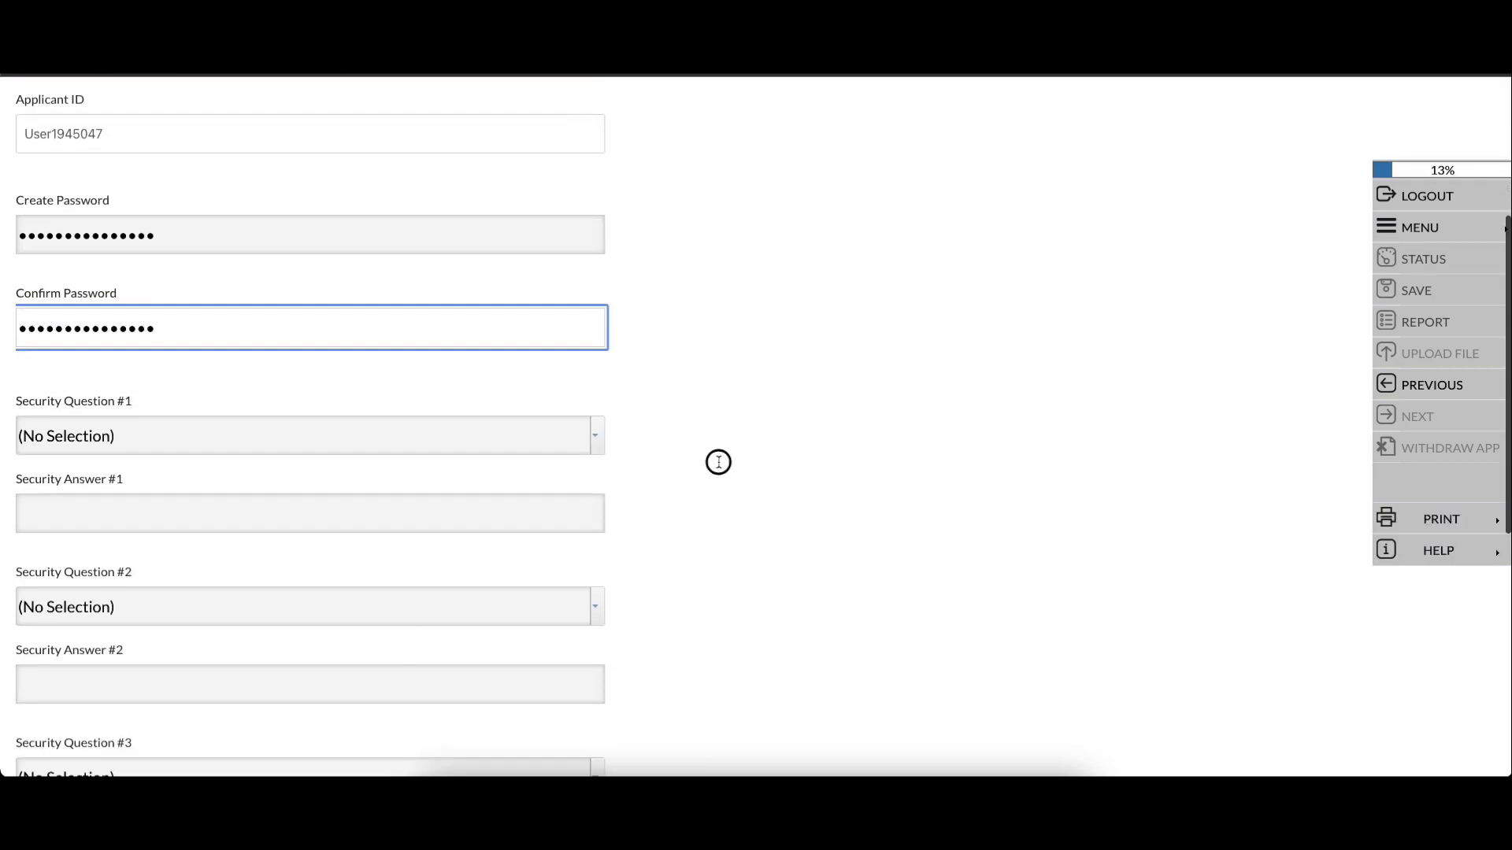
pyautogui.click(596, 436)
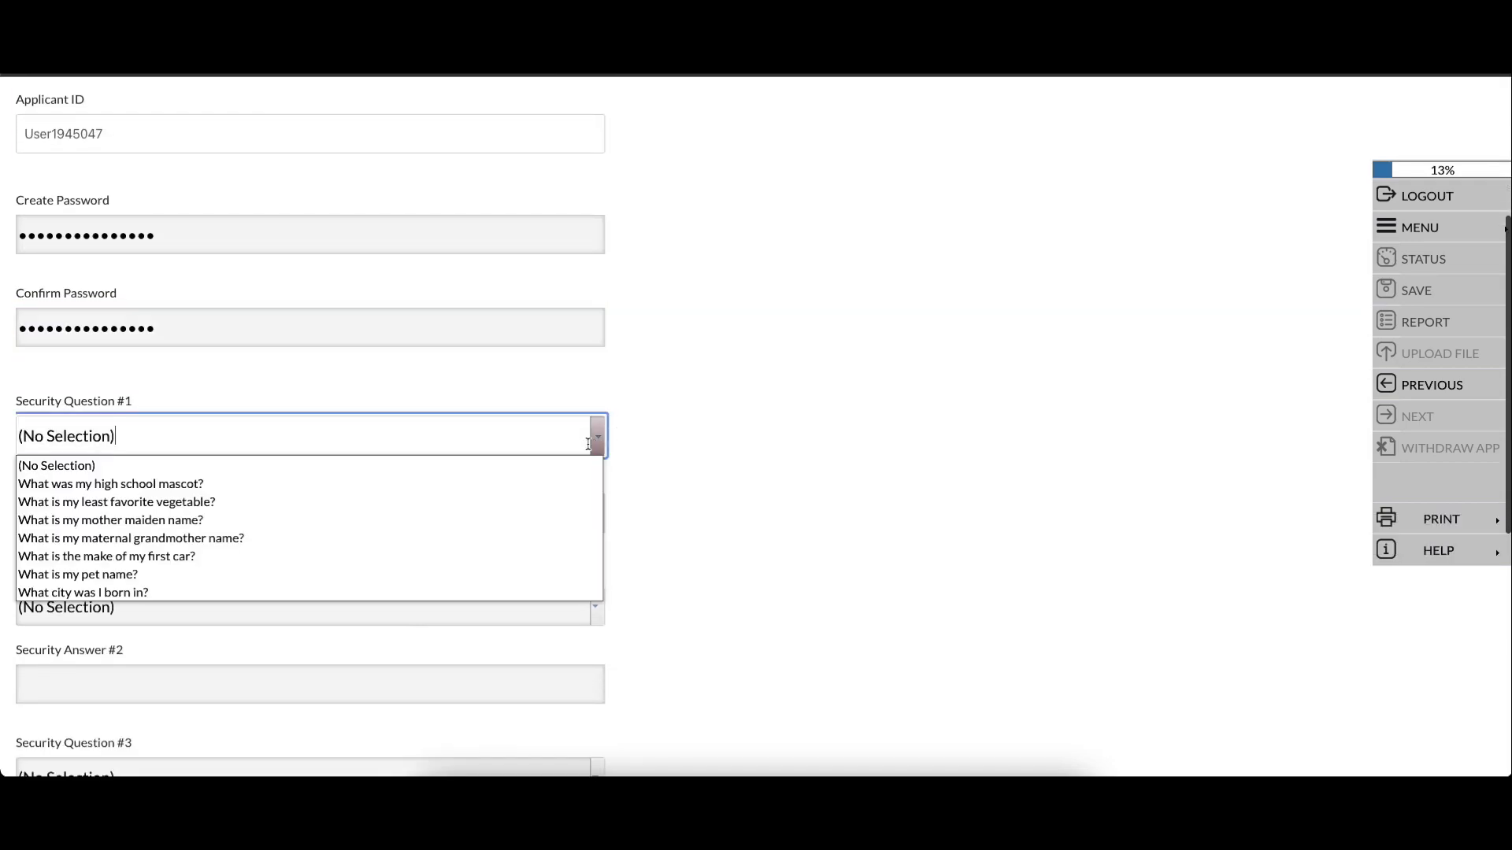
pyautogui.click(468, 489)
pyautogui.click(408, 504)
pyautogui.click(441, 607)
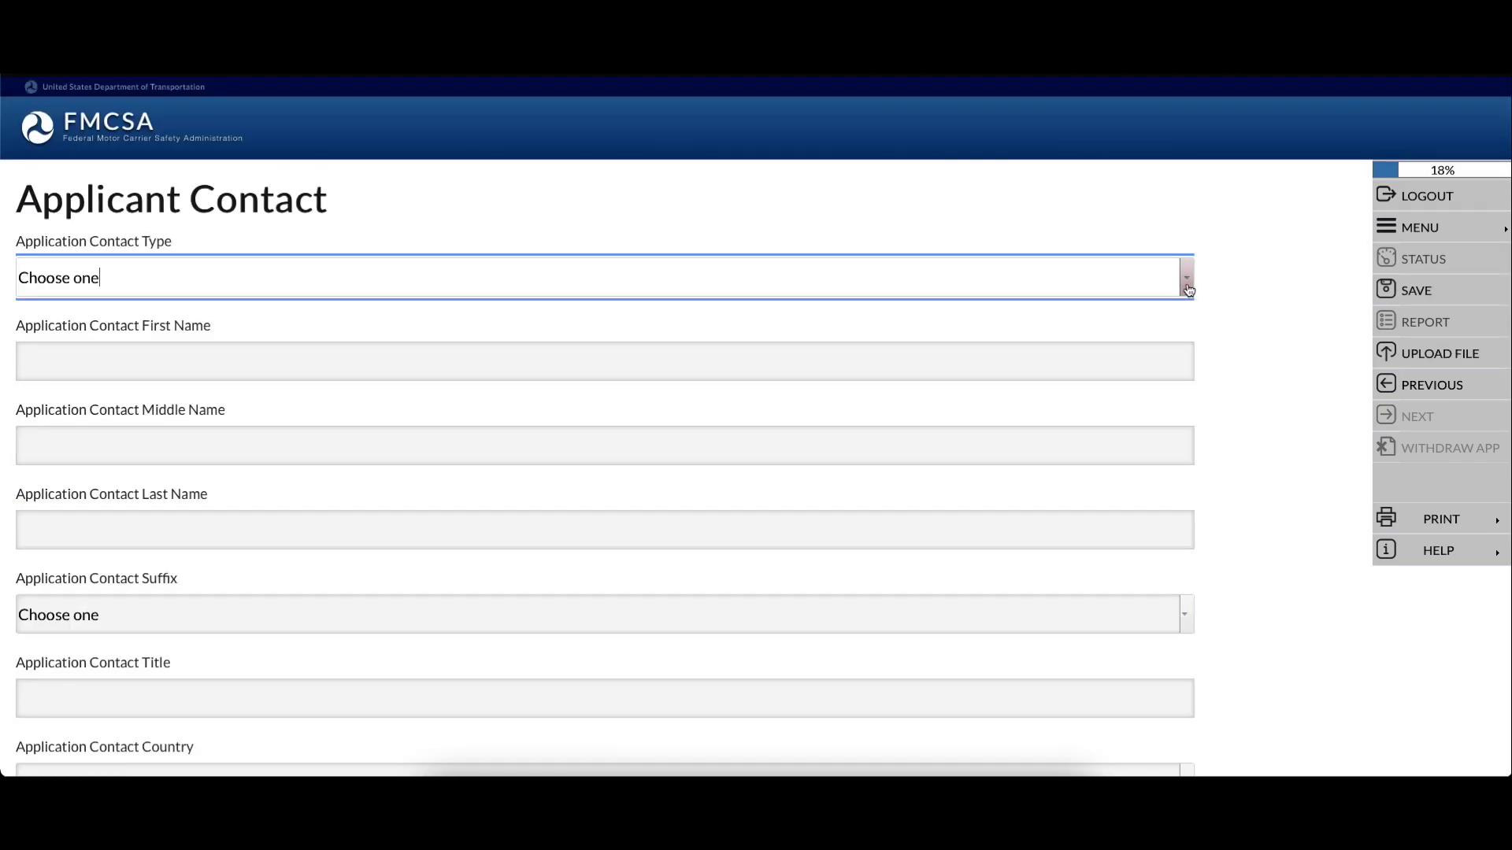
# Choose the company contact type, enter title 'Owner' and the contact's street address
pyautogui.click(1187, 289)
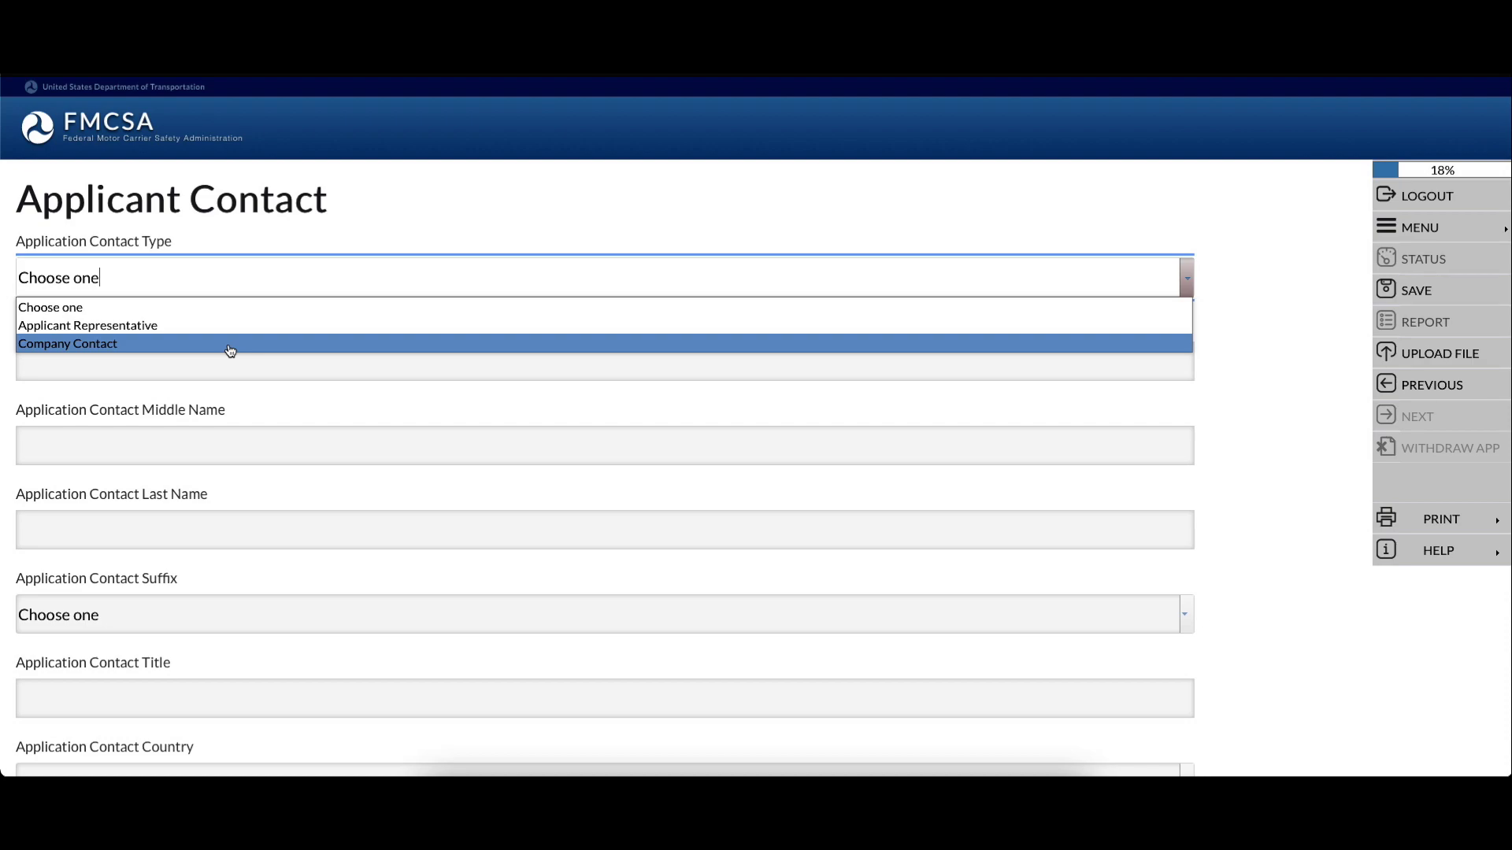
pyautogui.scroll(-1, 70, 344)
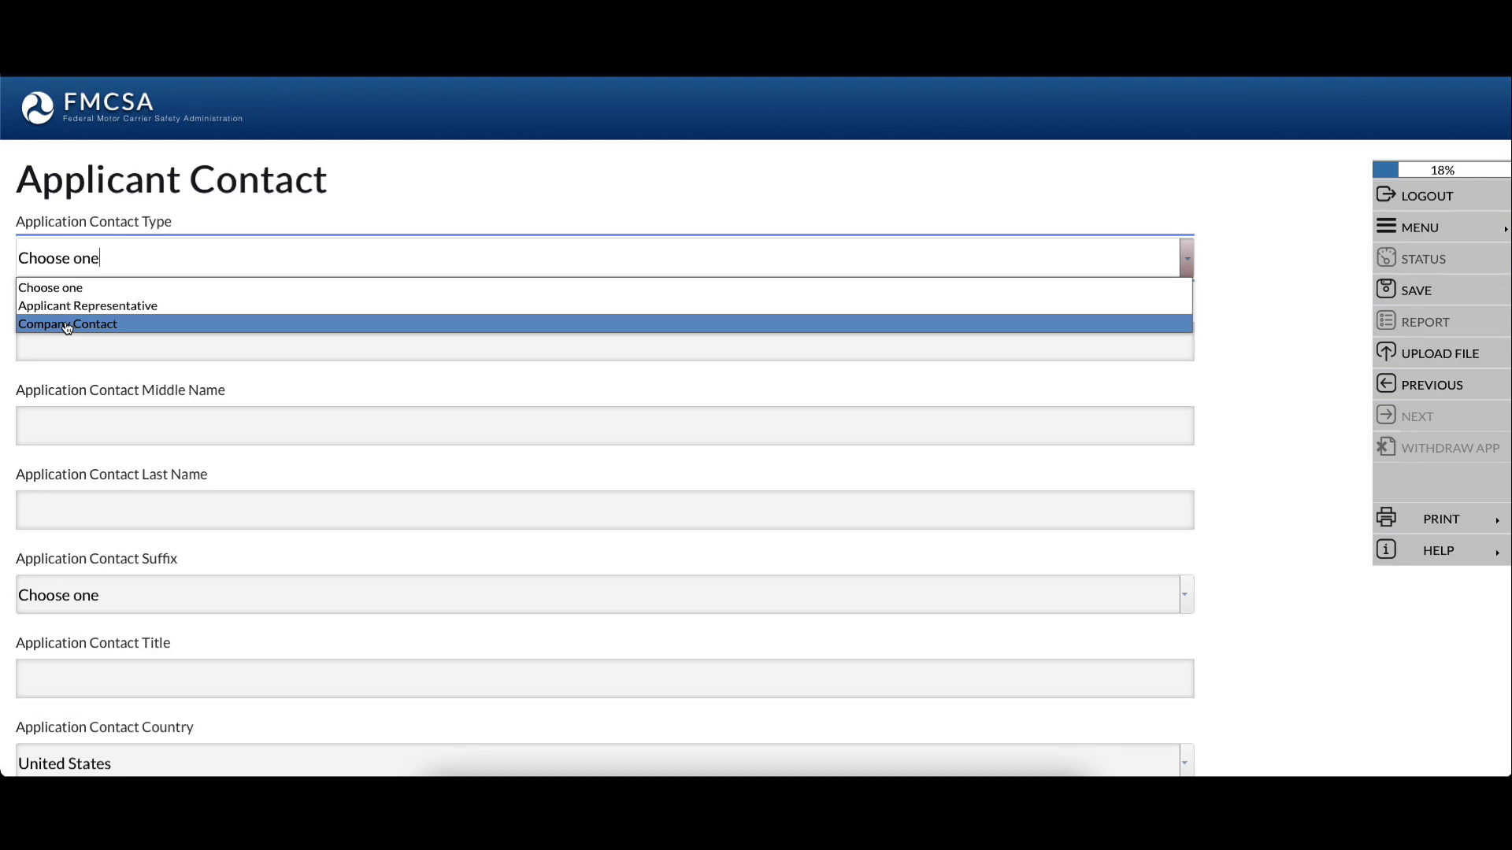
pyautogui.click(67, 324)
pyautogui.click(134, 334)
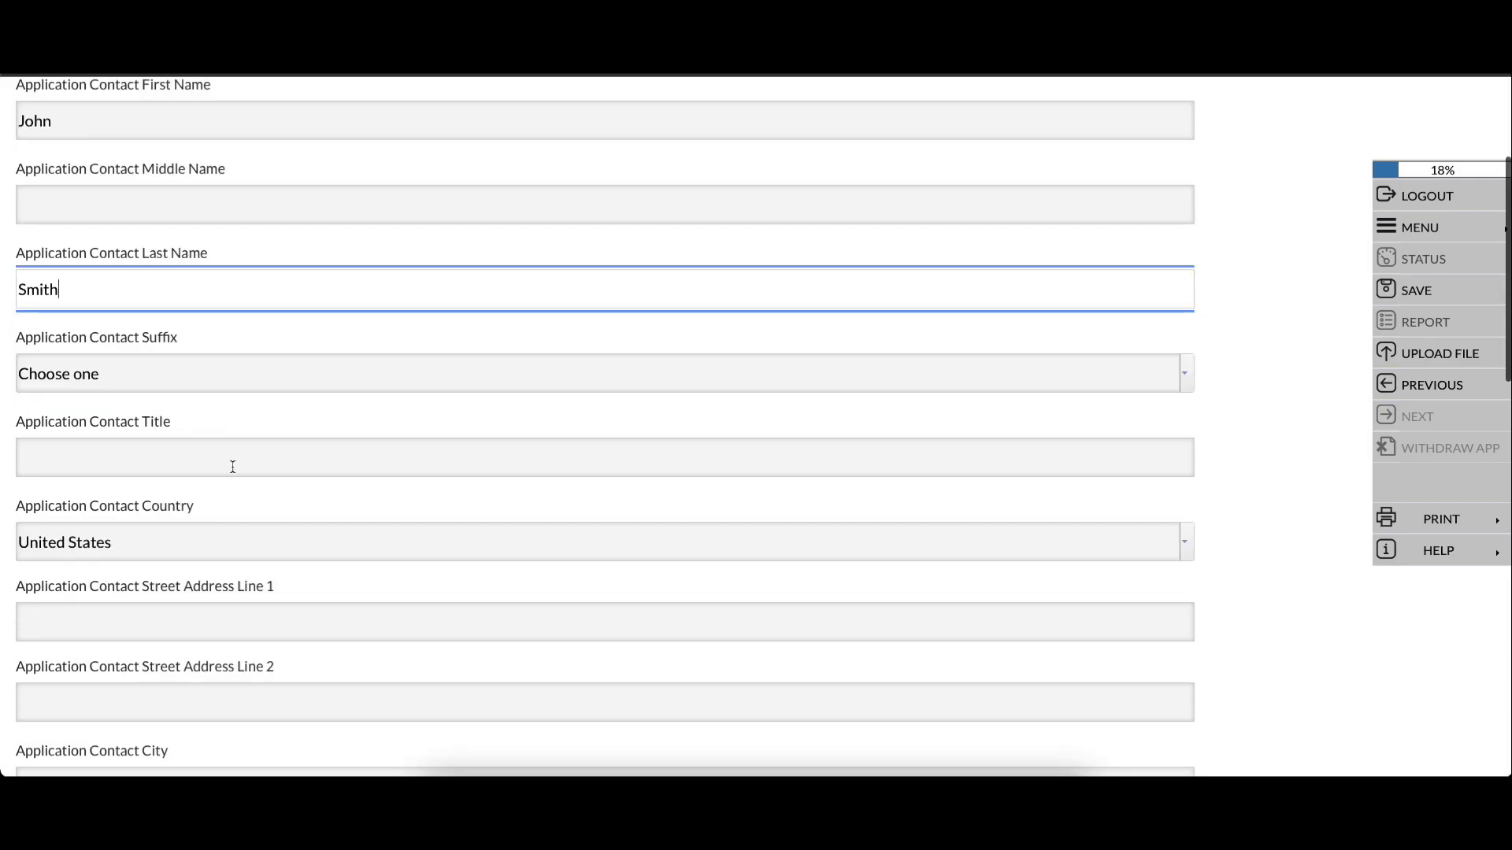
pyautogui.click(236, 462)
pyautogui.write('Owner')
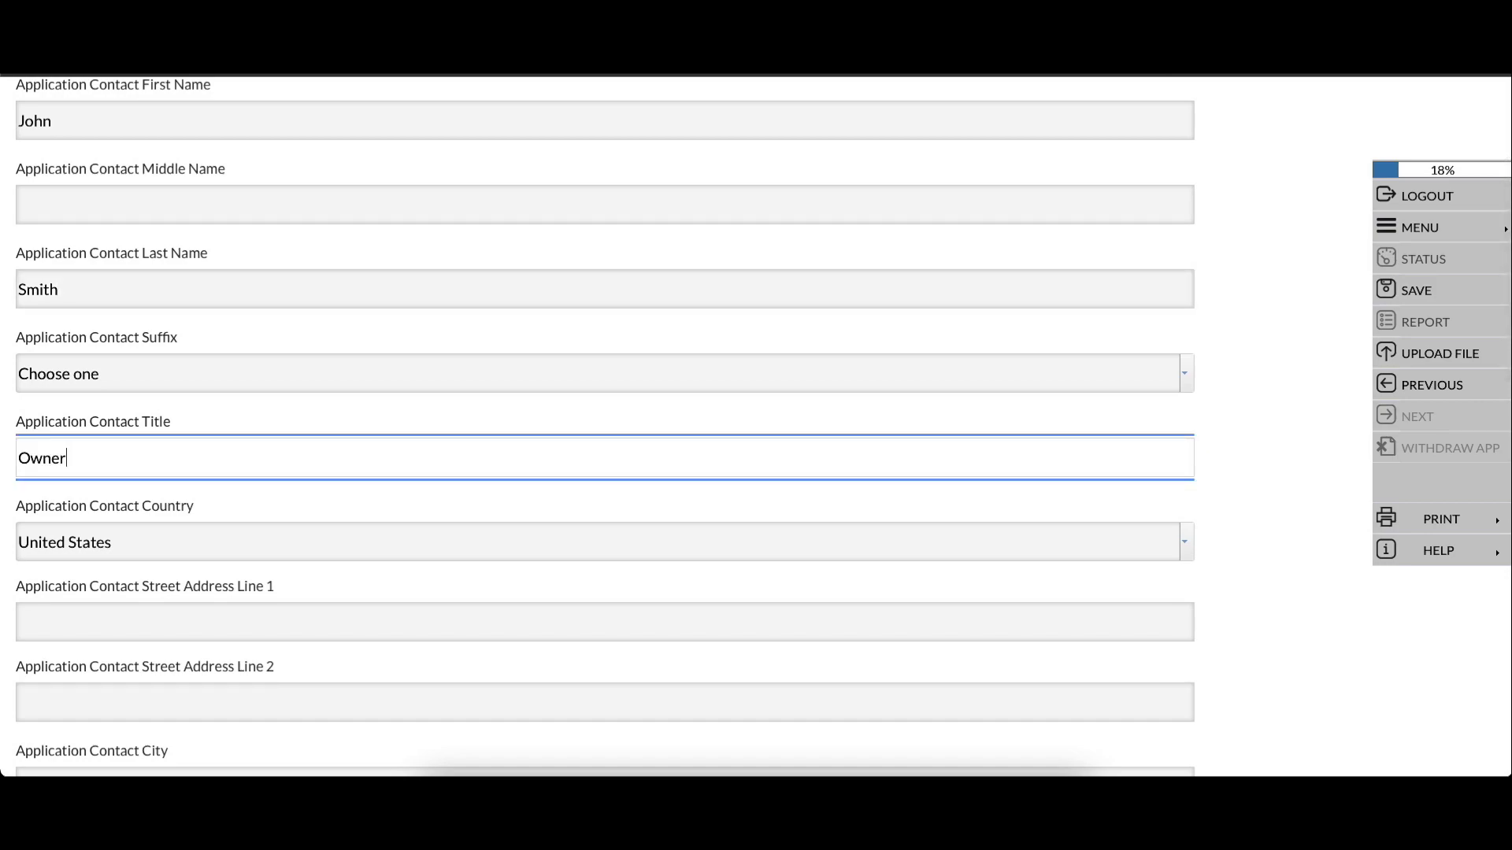
pyautogui.press('Tab')
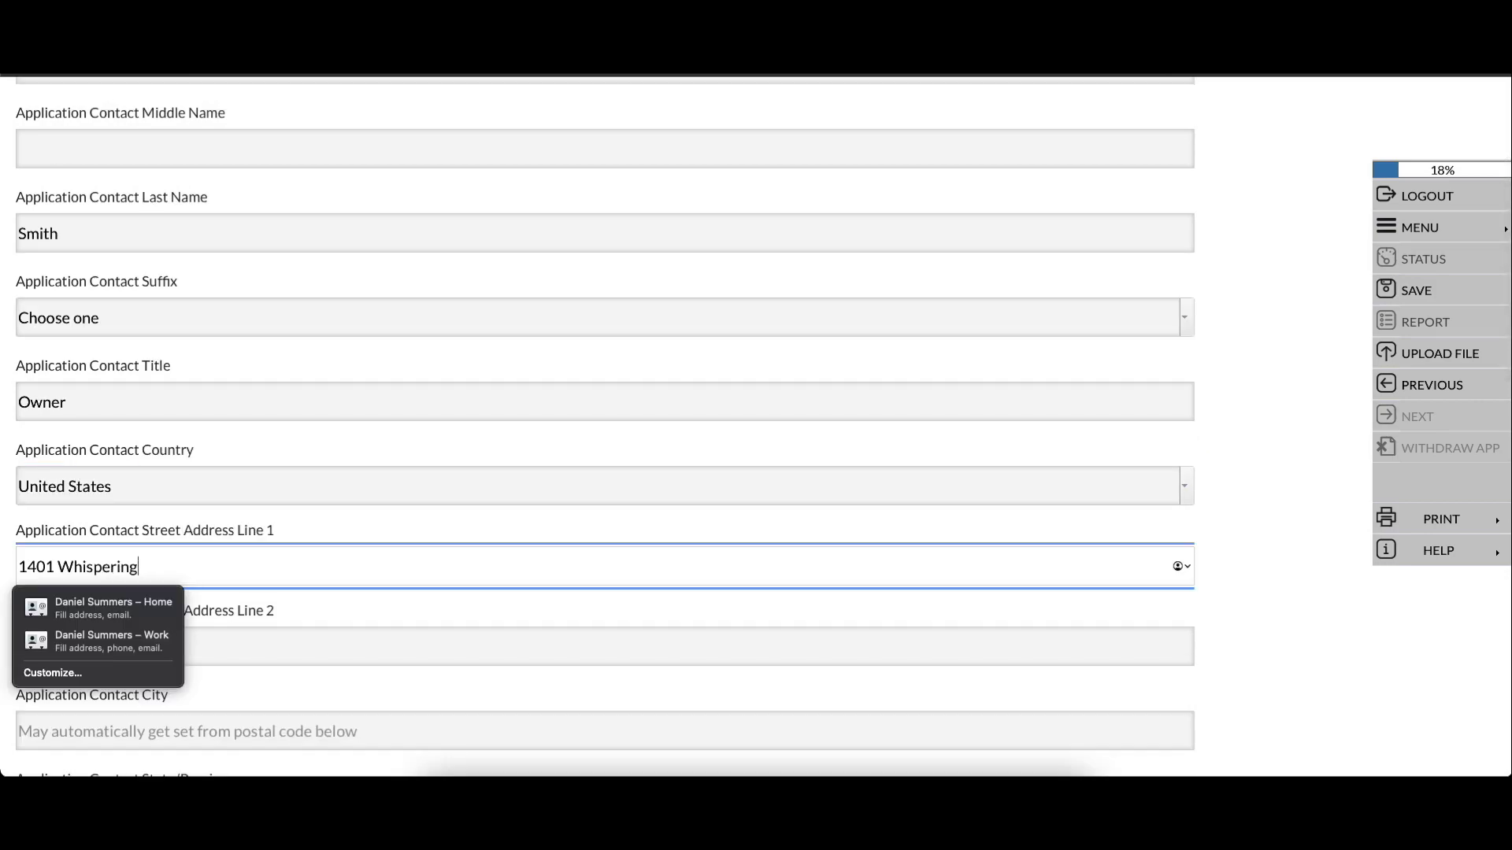
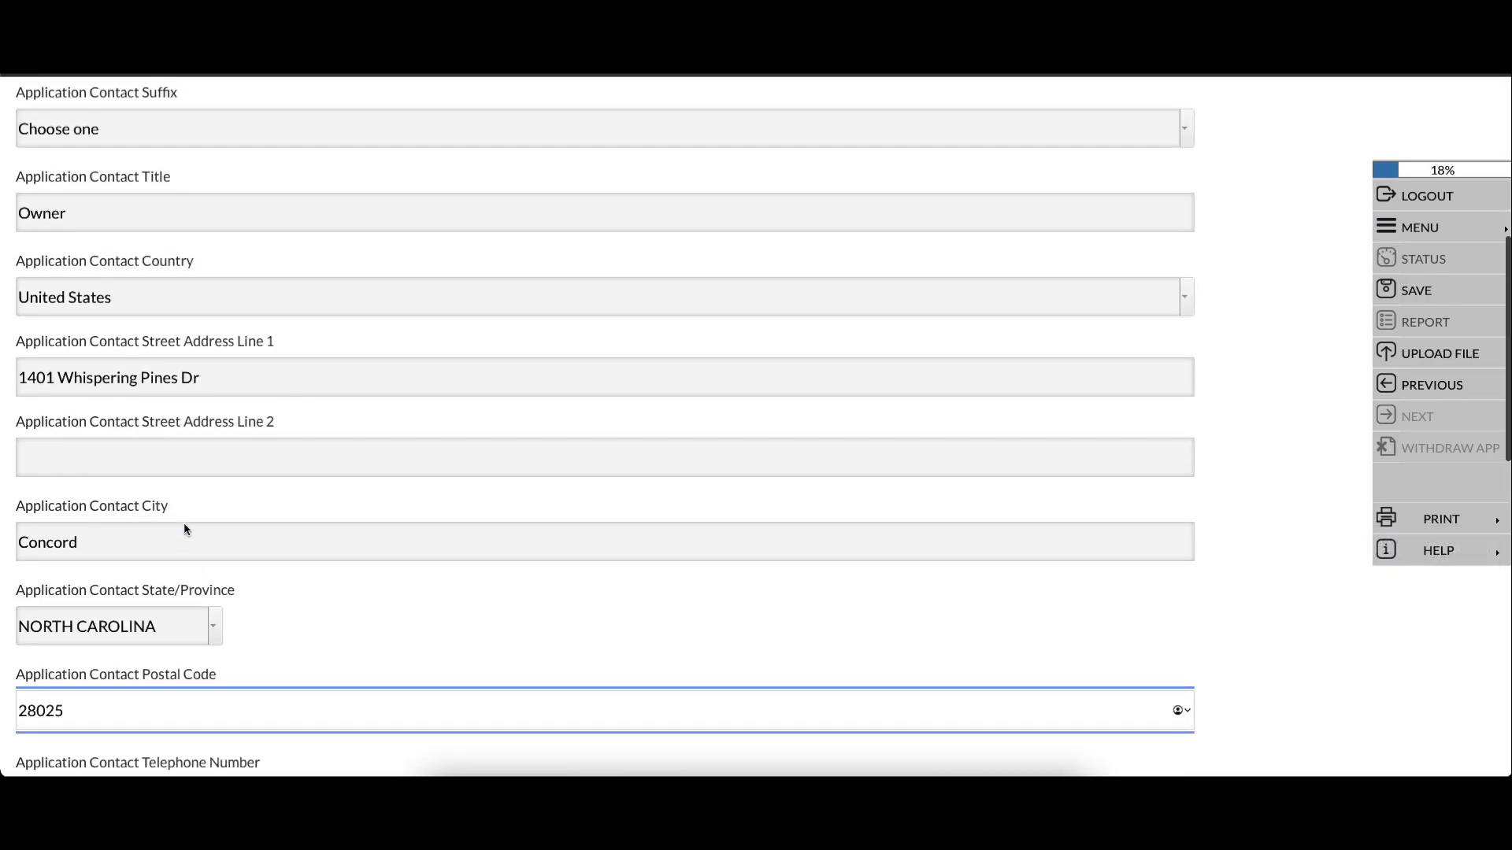
pyautogui.scroll(3, 183, 524)
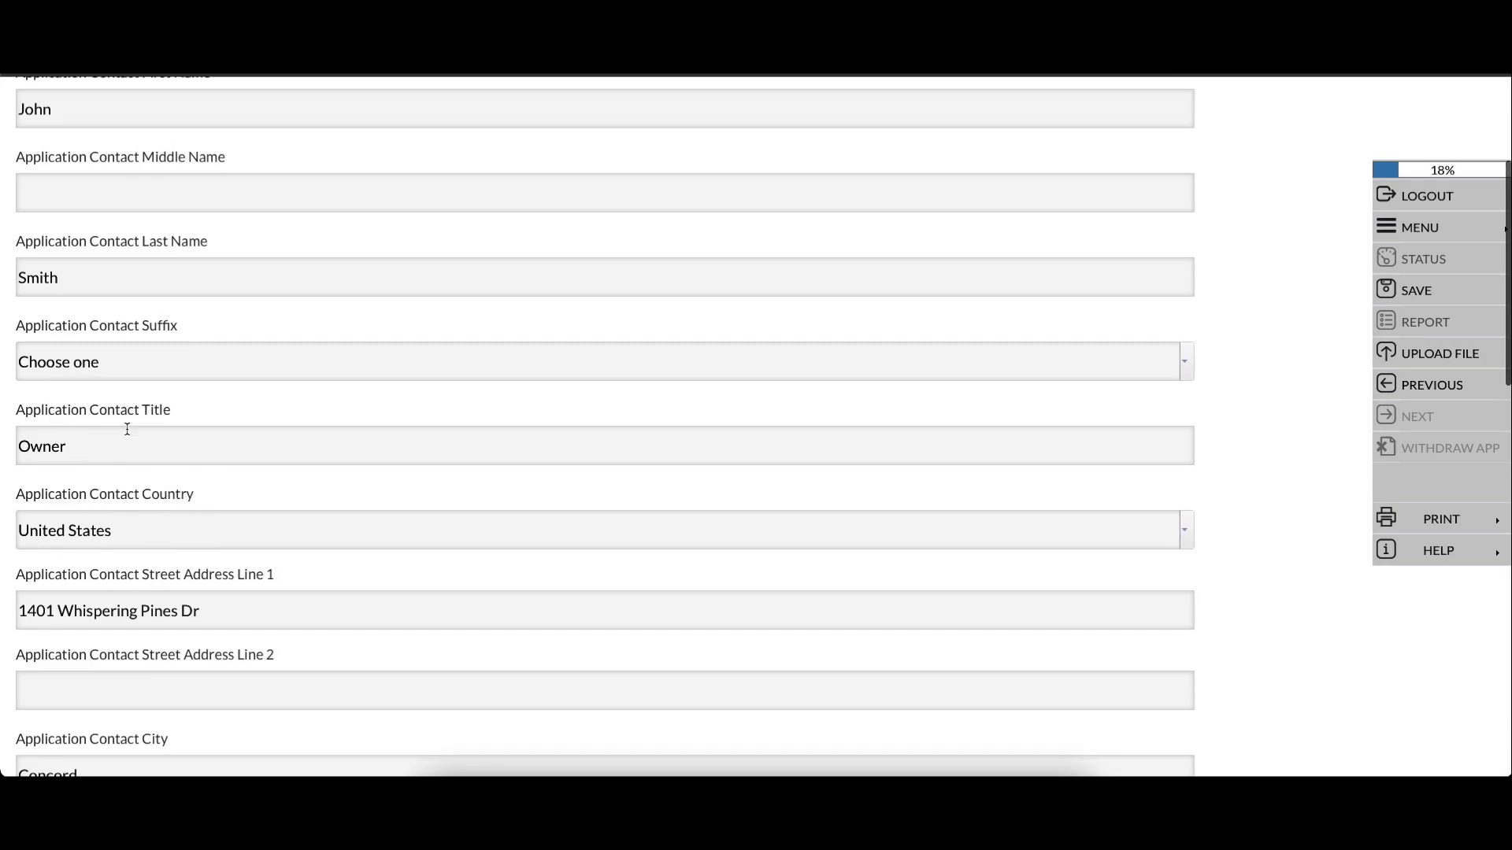
pyautogui.scroll(-7, 71, 493)
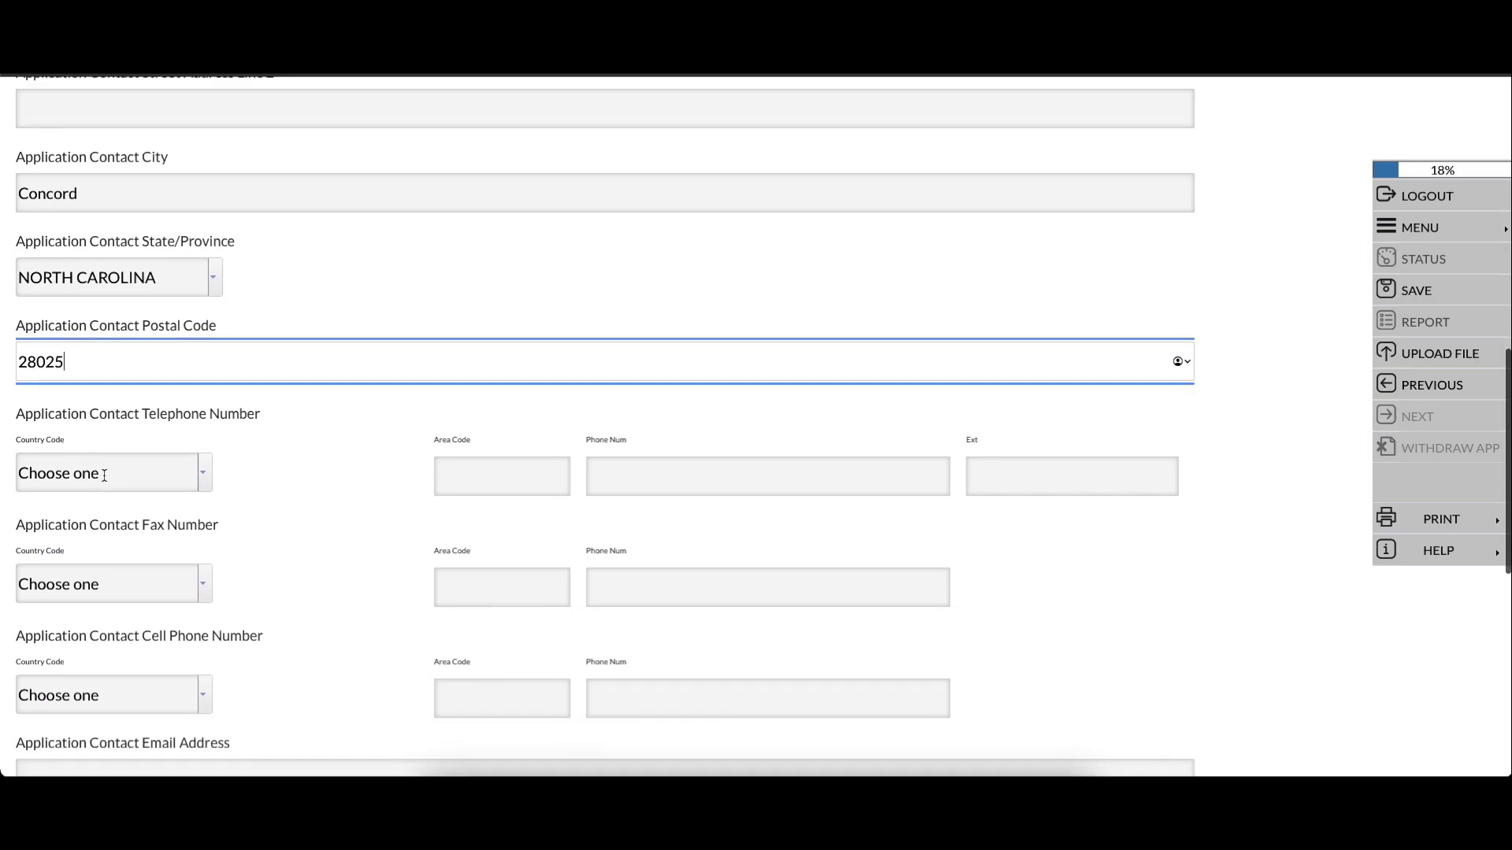
# Set the telephone country code and Both as preferred contact method, then save the contact
pyautogui.click(205, 481)
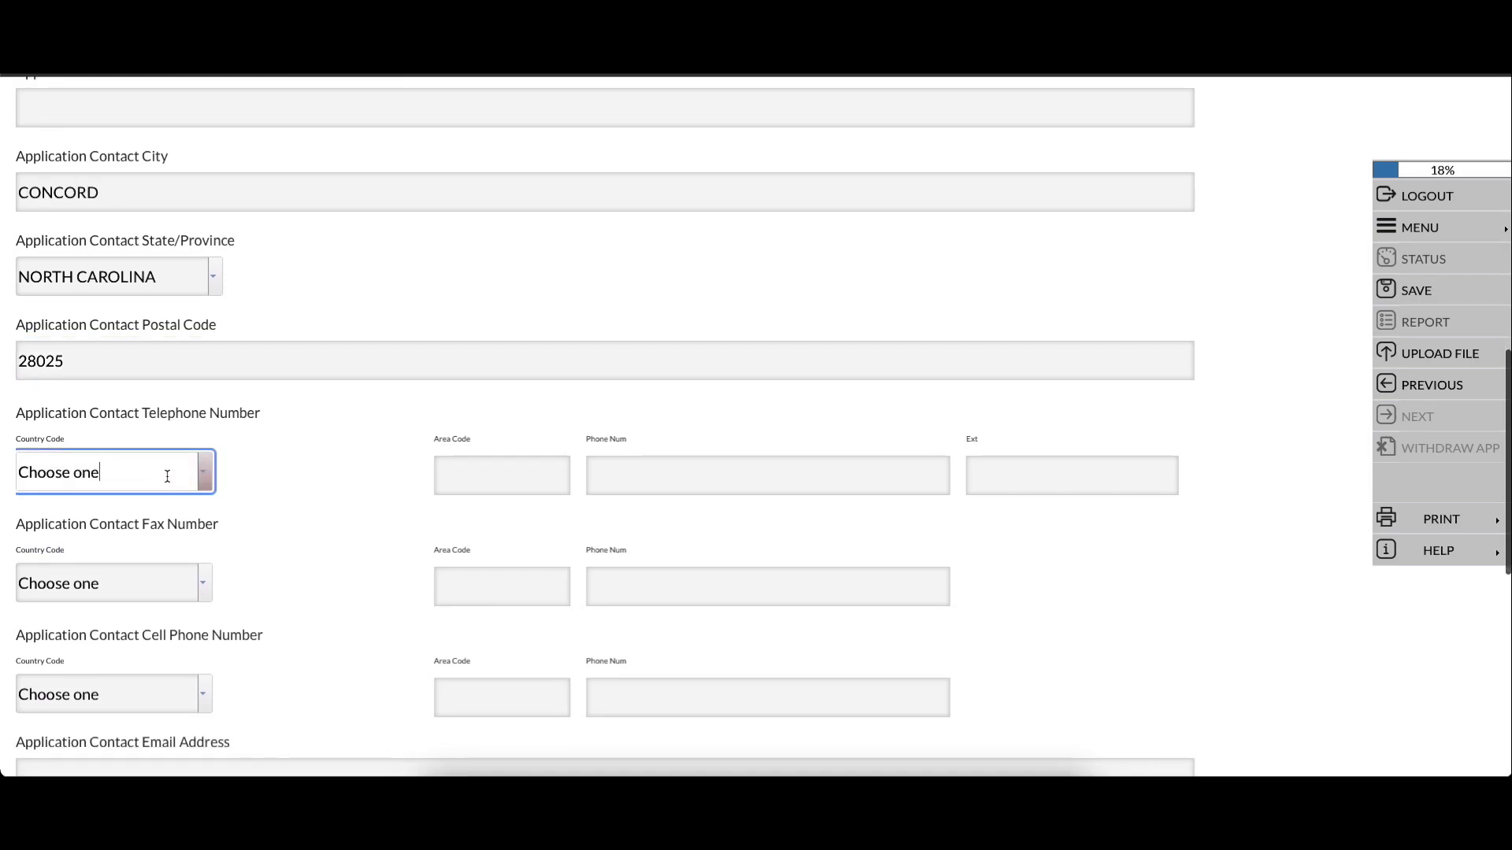
pyautogui.click(203, 472)
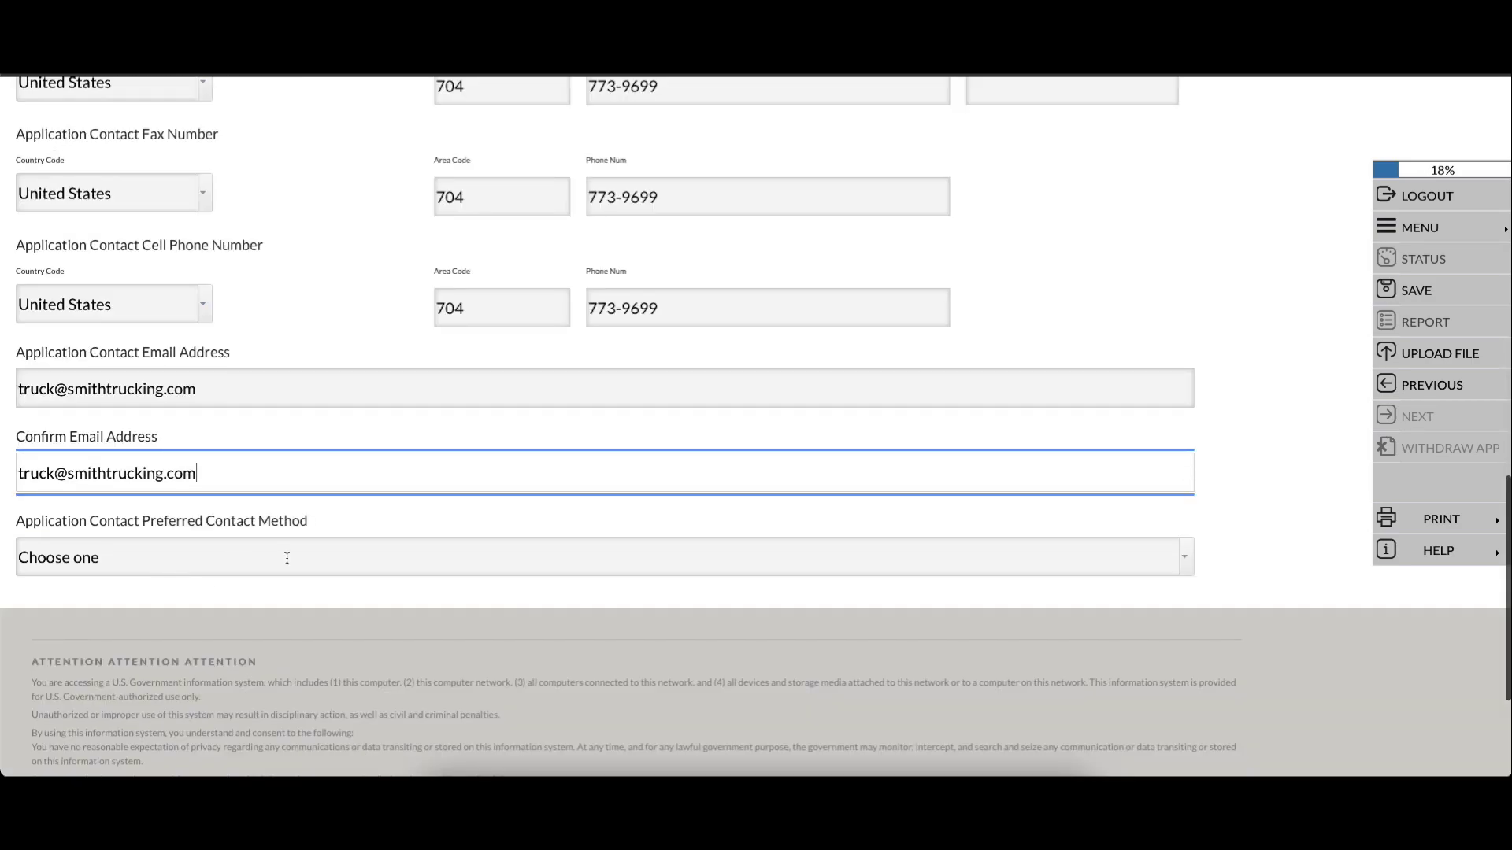
pyautogui.click(1193, 565)
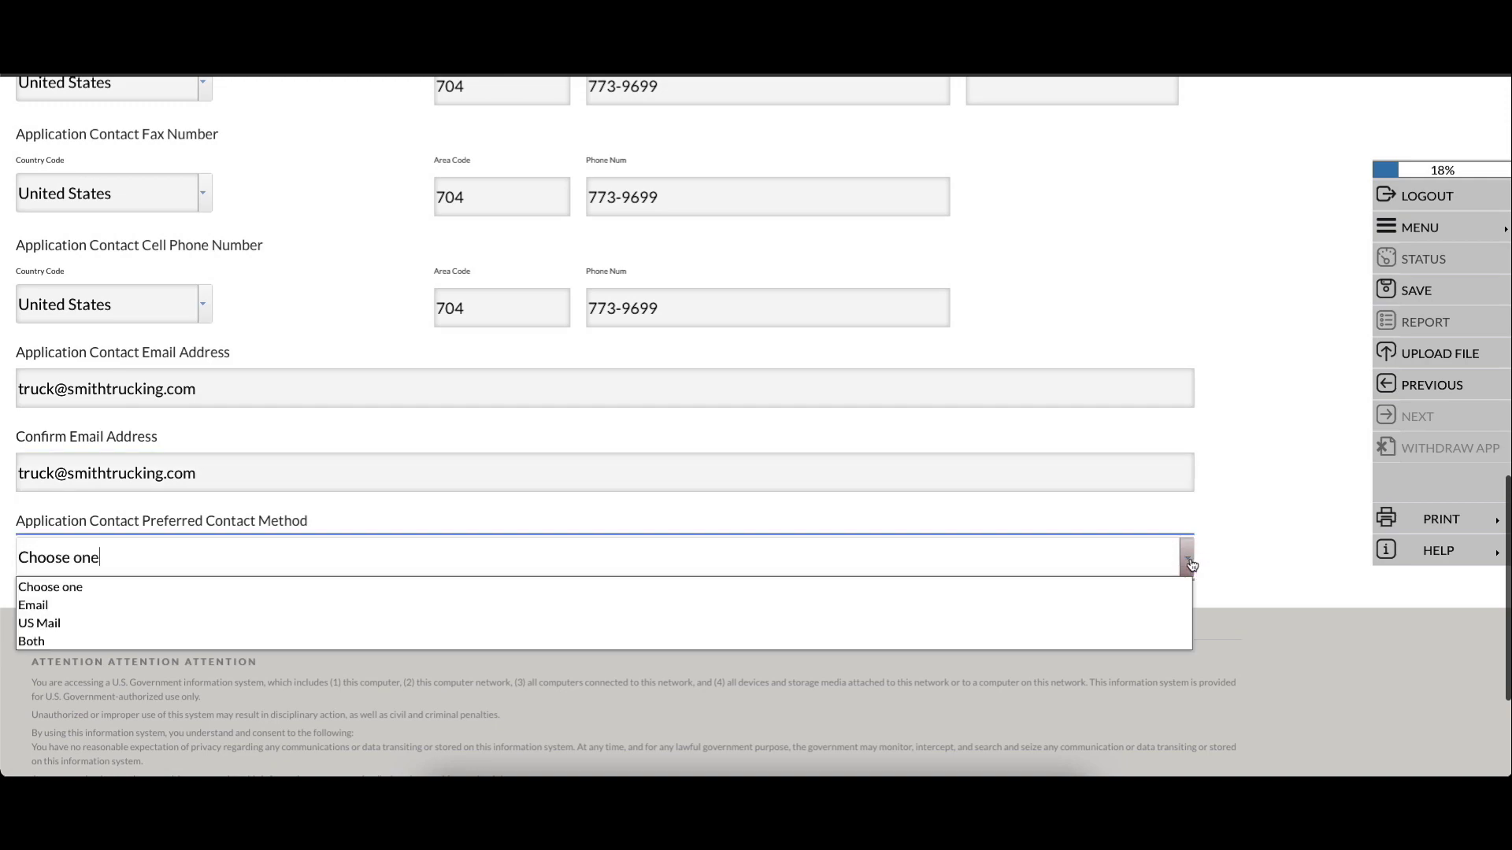
pyautogui.click(429, 639)
pyautogui.click(1418, 416)
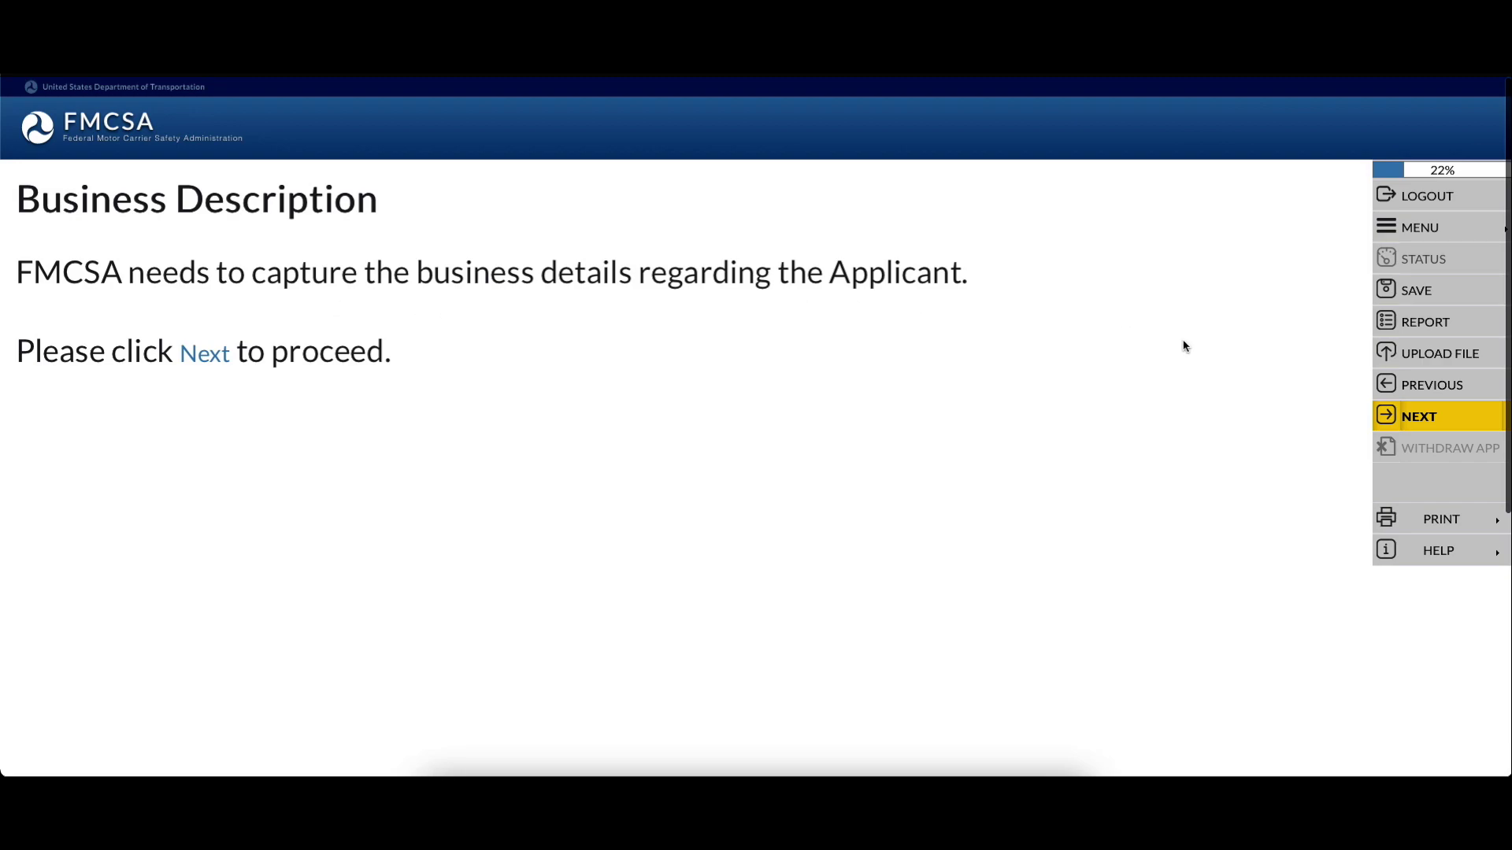
# Pass the Business Description intro, answer No to the Dun and Bradstreet Number question, and continue
pyautogui.click(1435, 417)
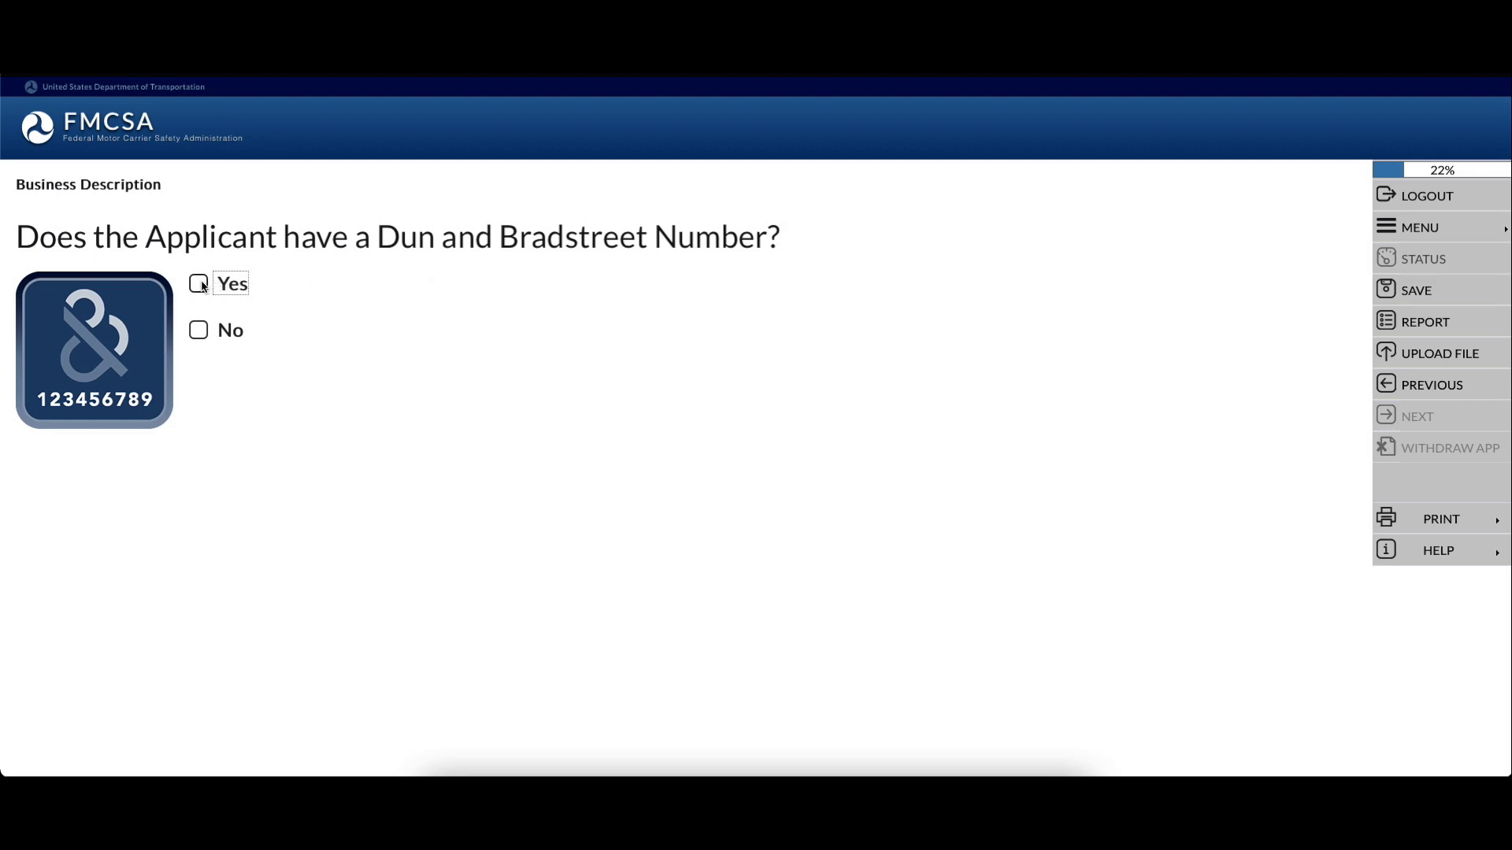
pyautogui.click(198, 331)
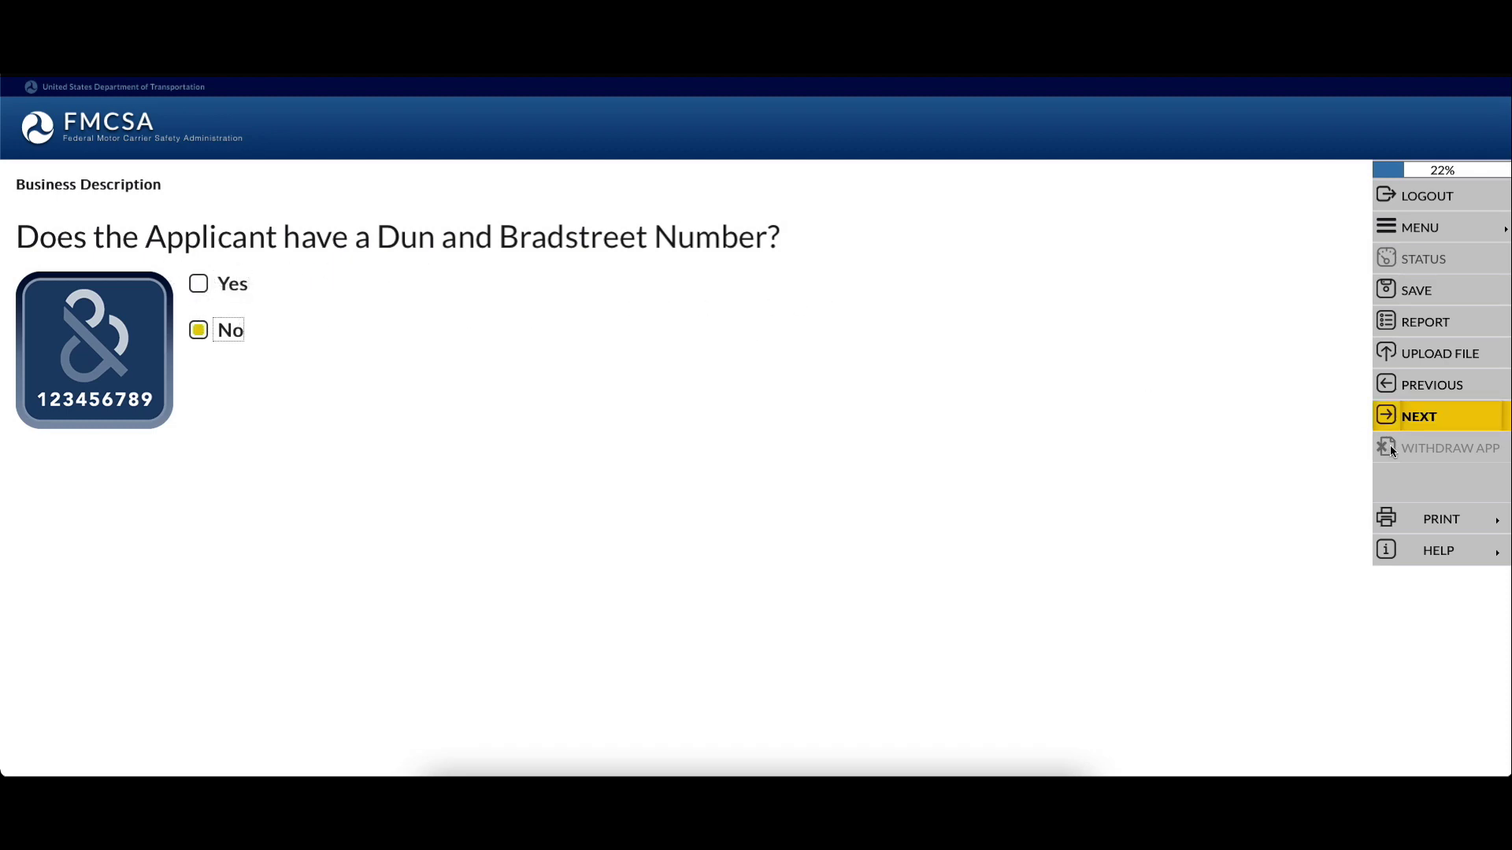
pyautogui.click(1387, 418)
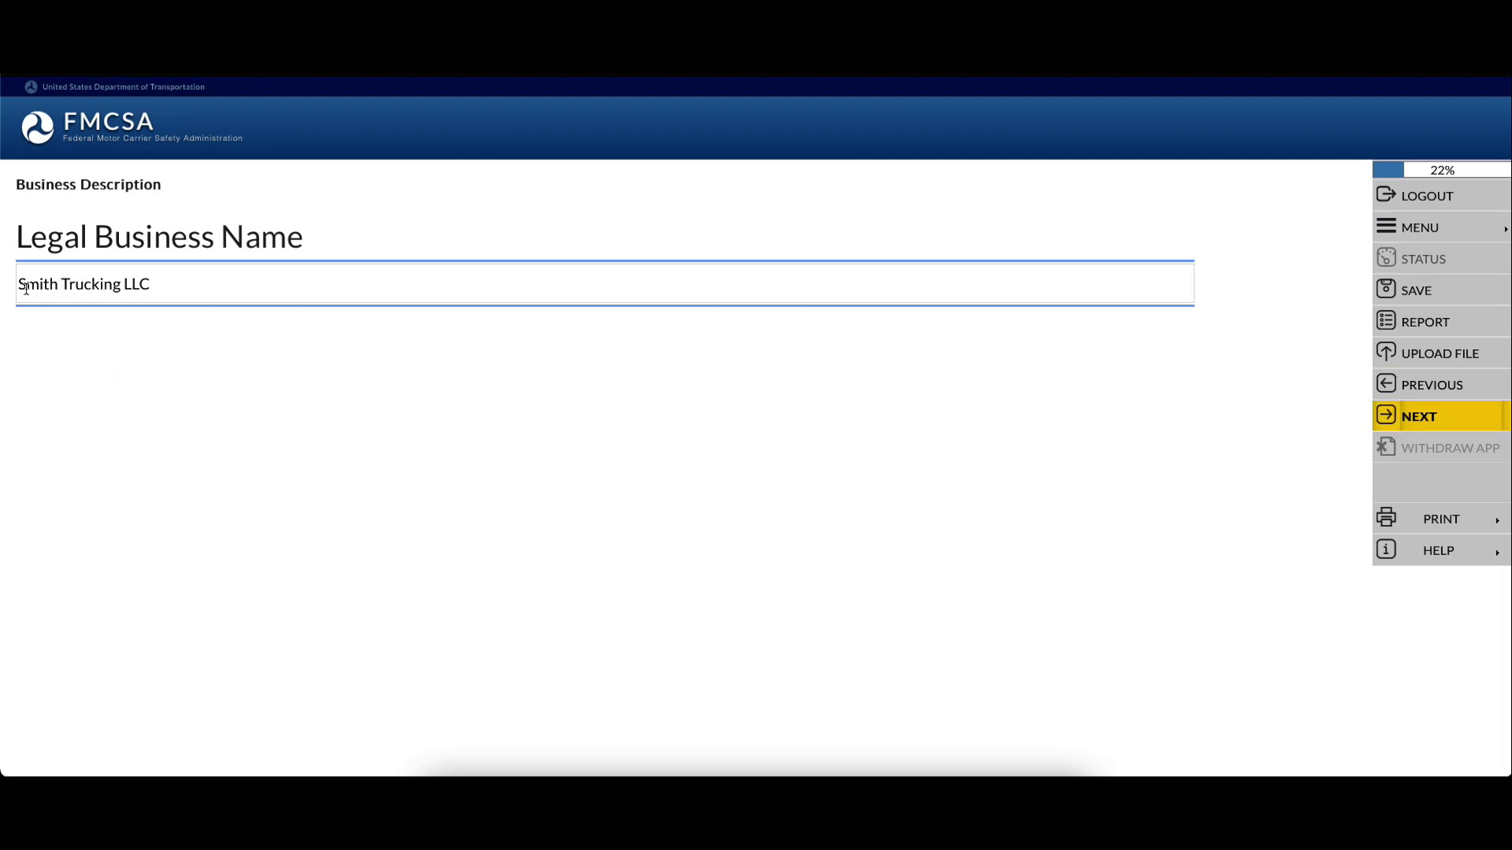
# Try adding '&' and 'K.L.K.J.' to the legal business name, then delete them again
pyautogui.click(182, 283)
pyautogui.write('&')
pyautogui.press('BackSpace')
pyautogui.write('K.L.K.J.')
pyautogui.press('Right')
pyautogui.write('.')
pyautogui.press('Right')
pyautogui.write('.')
pyautogui.press('Right')
pyautogui.write('.')
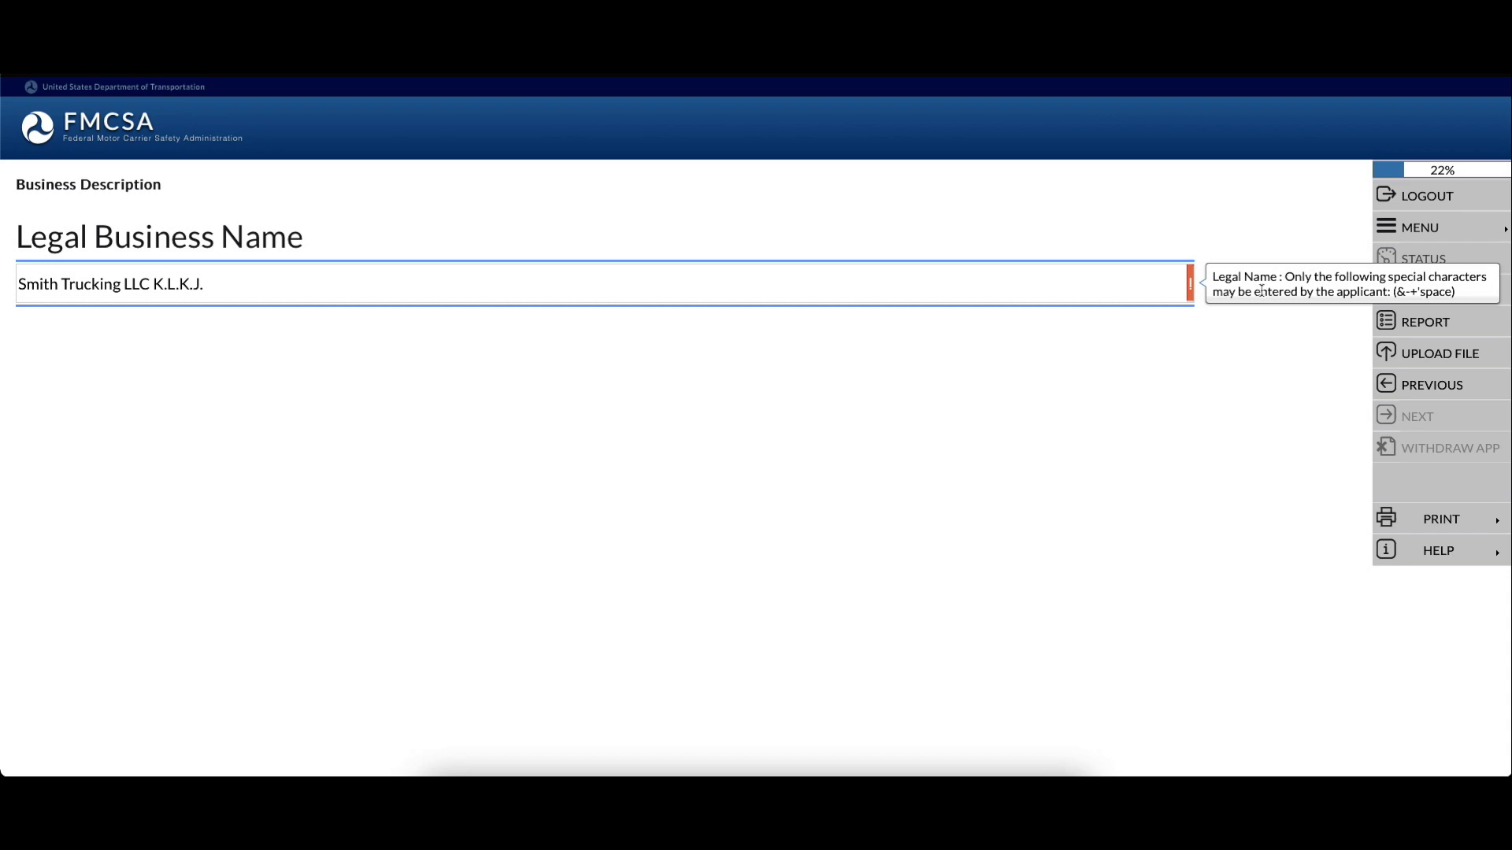
pyautogui.press('BackSpace')
pyautogui.press('BackSpace')
pyautogui.press('BackSpace')
pyautogui.press('BackSpace')
pyautogui.press('BackSpace')
pyautogui.press('BackSpace')
pyautogui.press('BackSpace')
pyautogui.press('BackSpace')
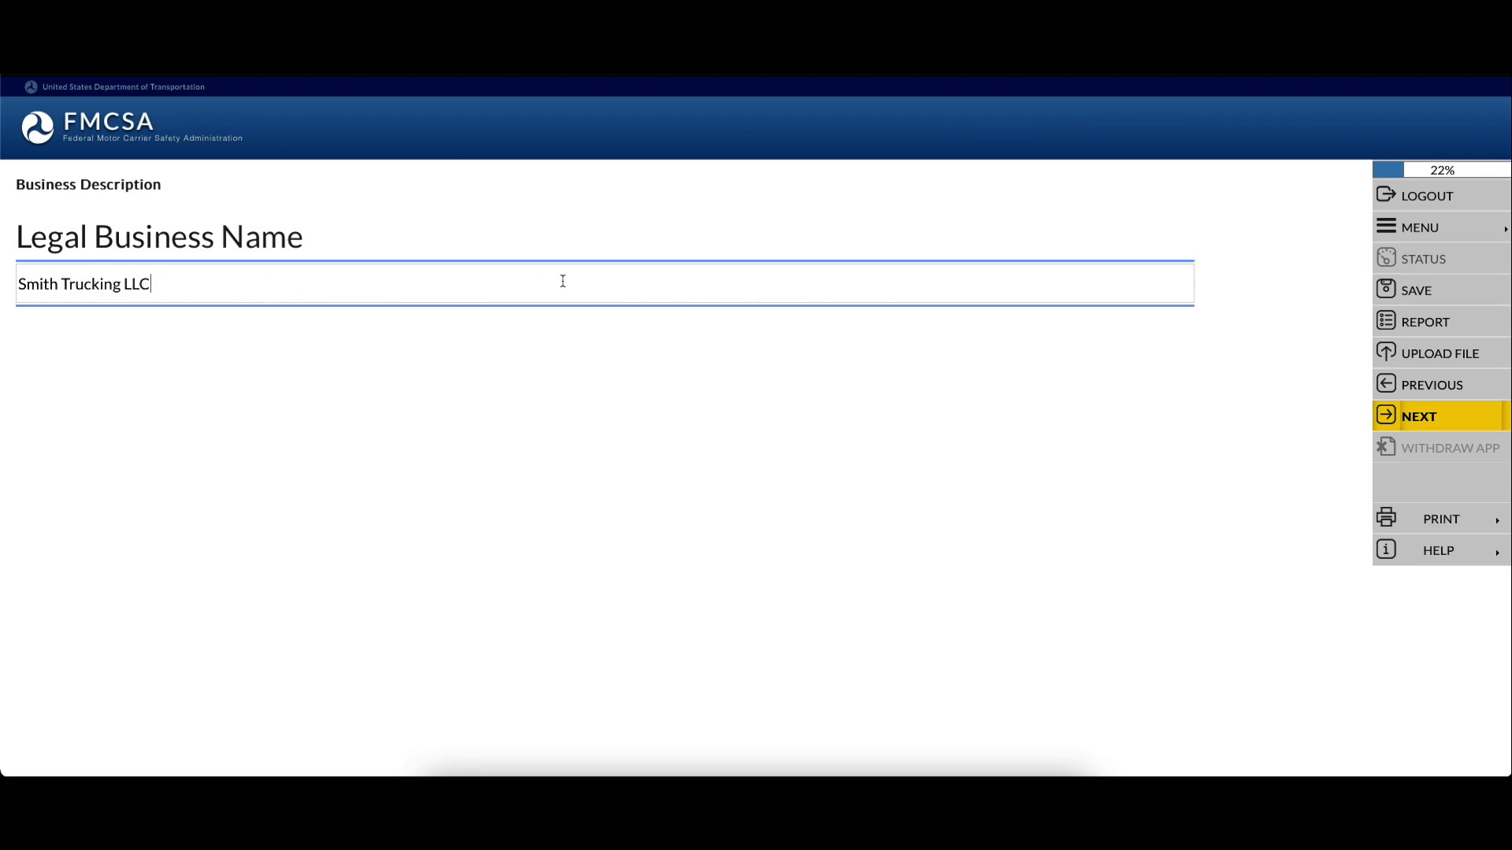
# Confirm the name reads 'Smith Trucking LLC' and save it to reach the DBA page
pyautogui.click(264, 335)
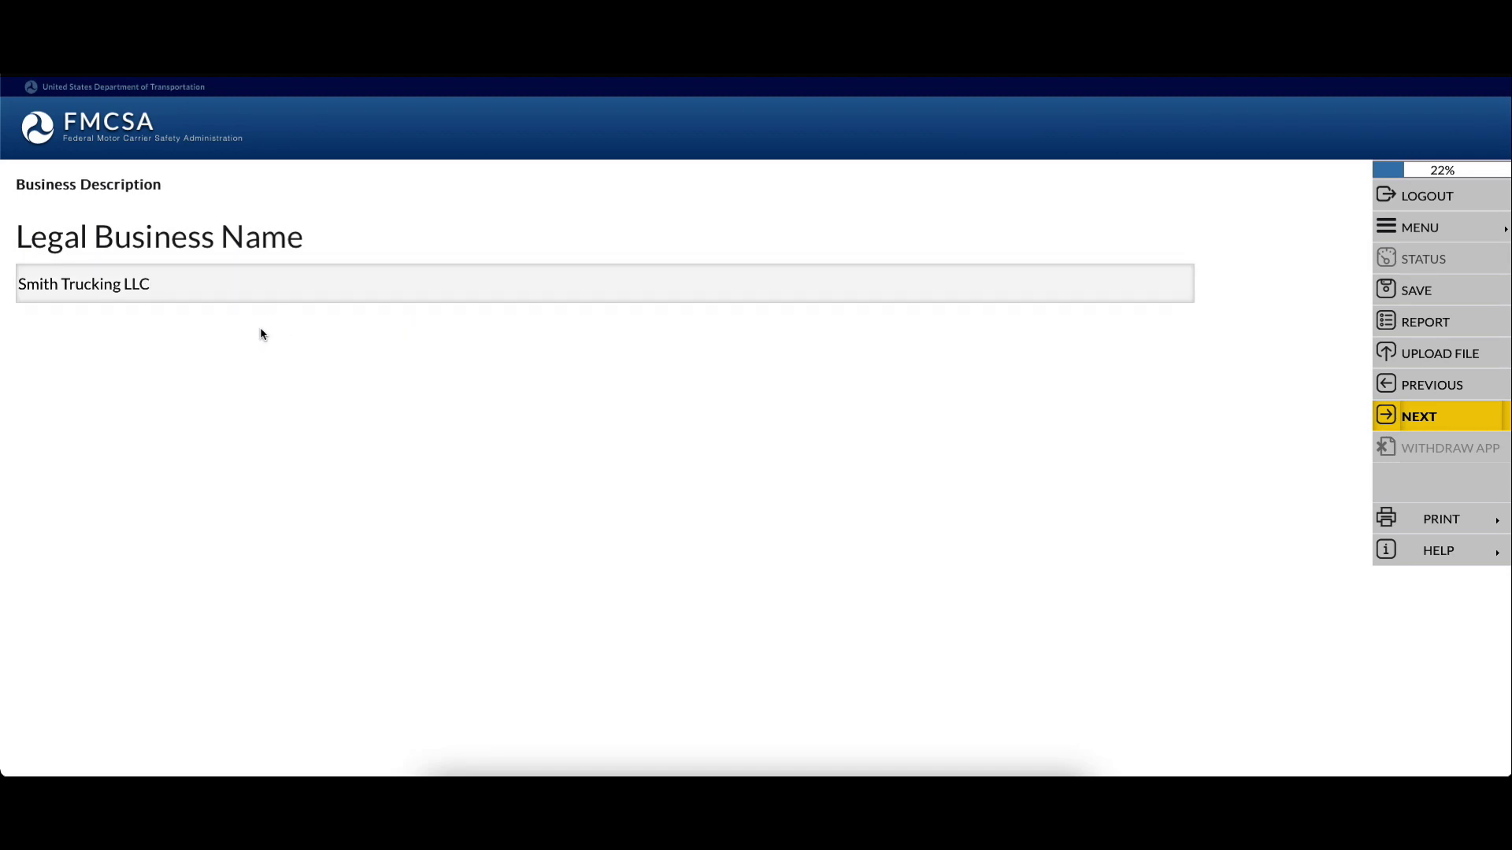
pyautogui.click(191, 283)
pyautogui.click(186, 358)
pyautogui.doubleClick(134, 284)
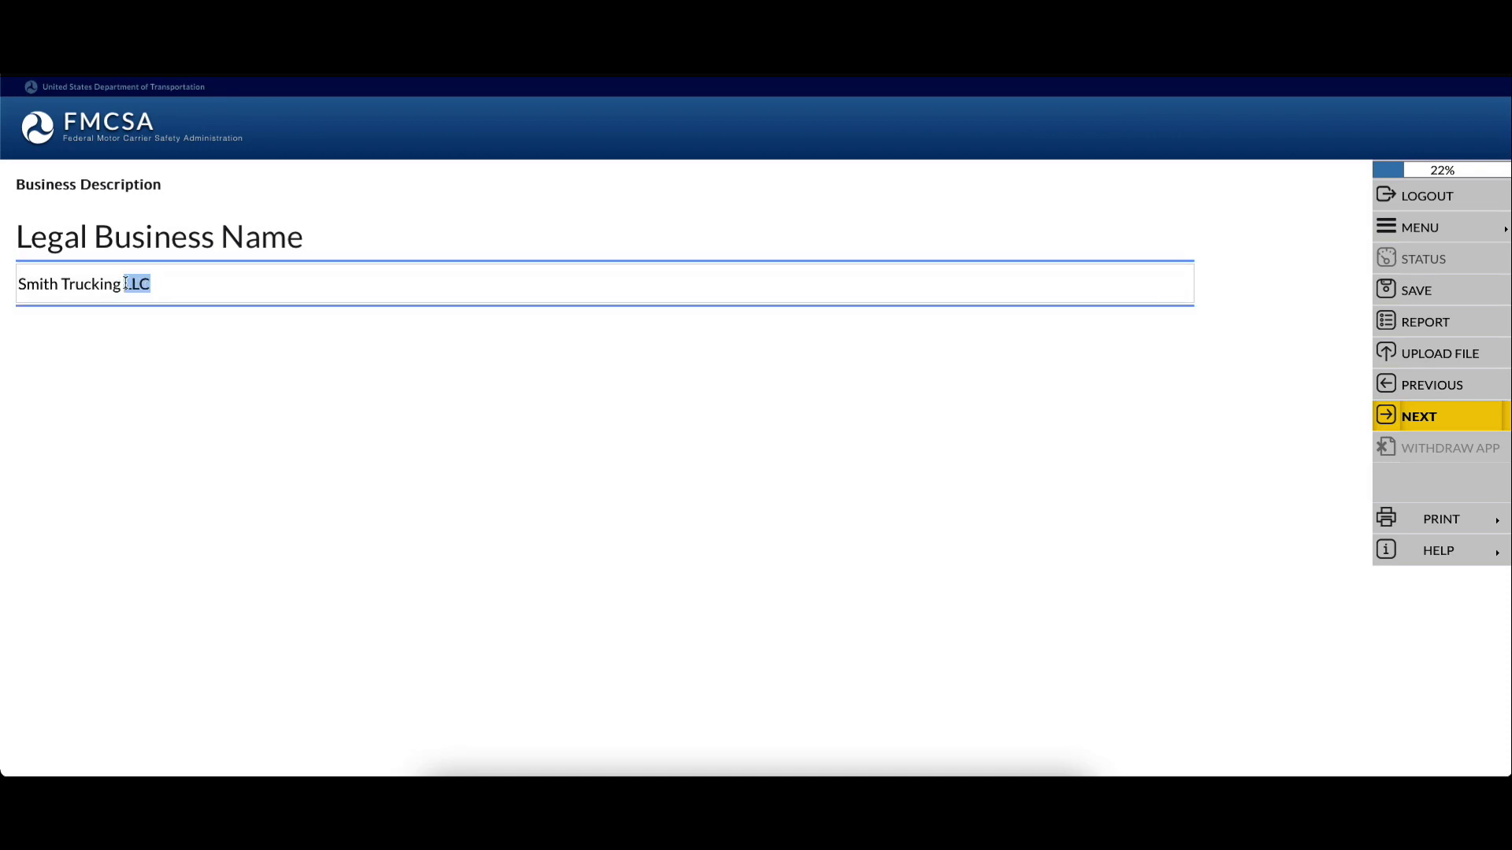
pyautogui.click(170, 283)
pyautogui.click(1406, 419)
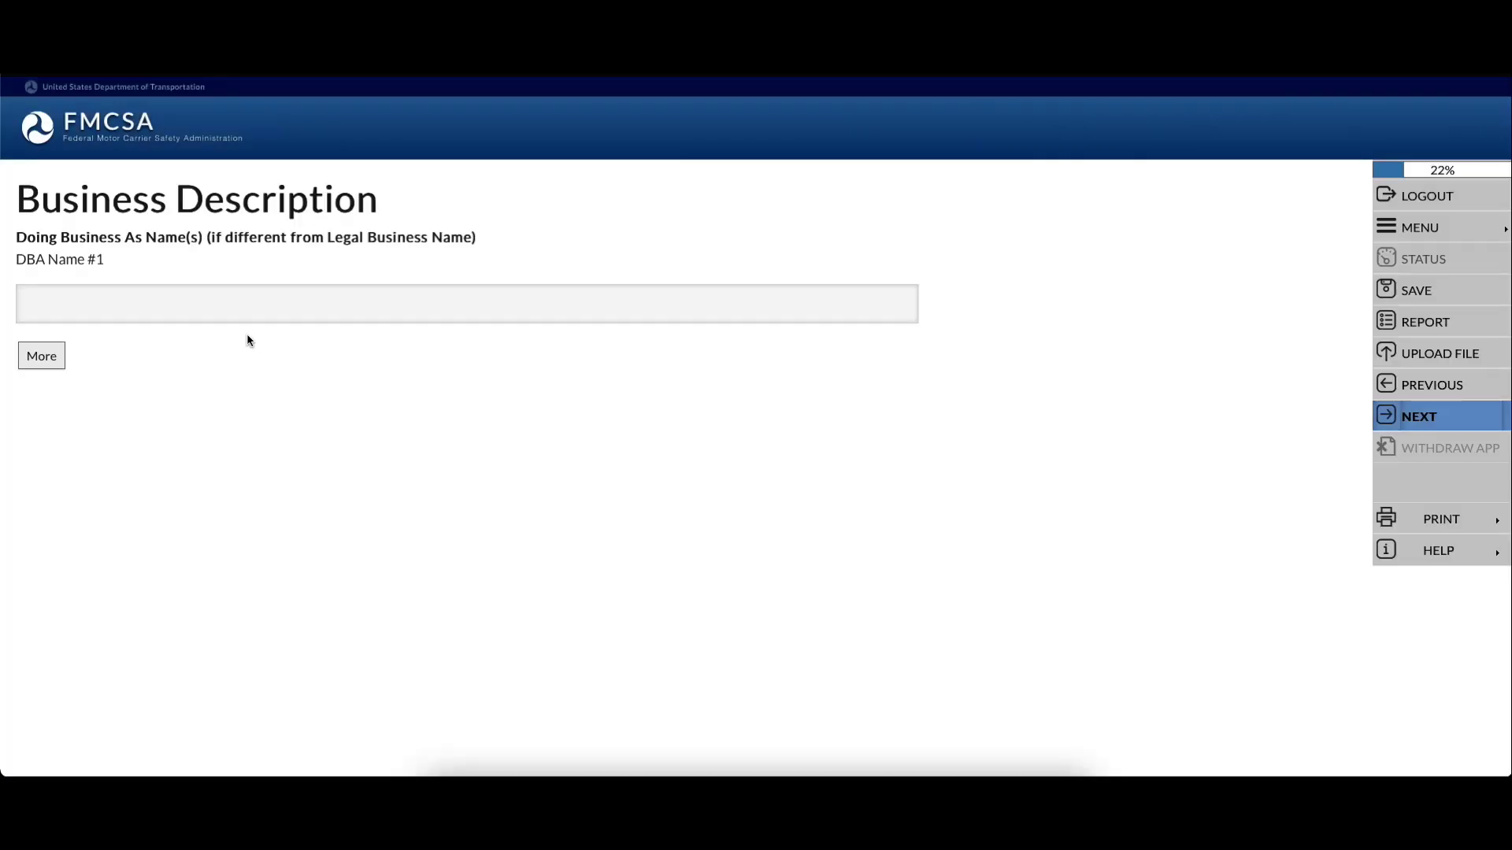
# Leave DBA Name #1 blank and continue past the Doing Business As page
pyautogui.click(119, 301)
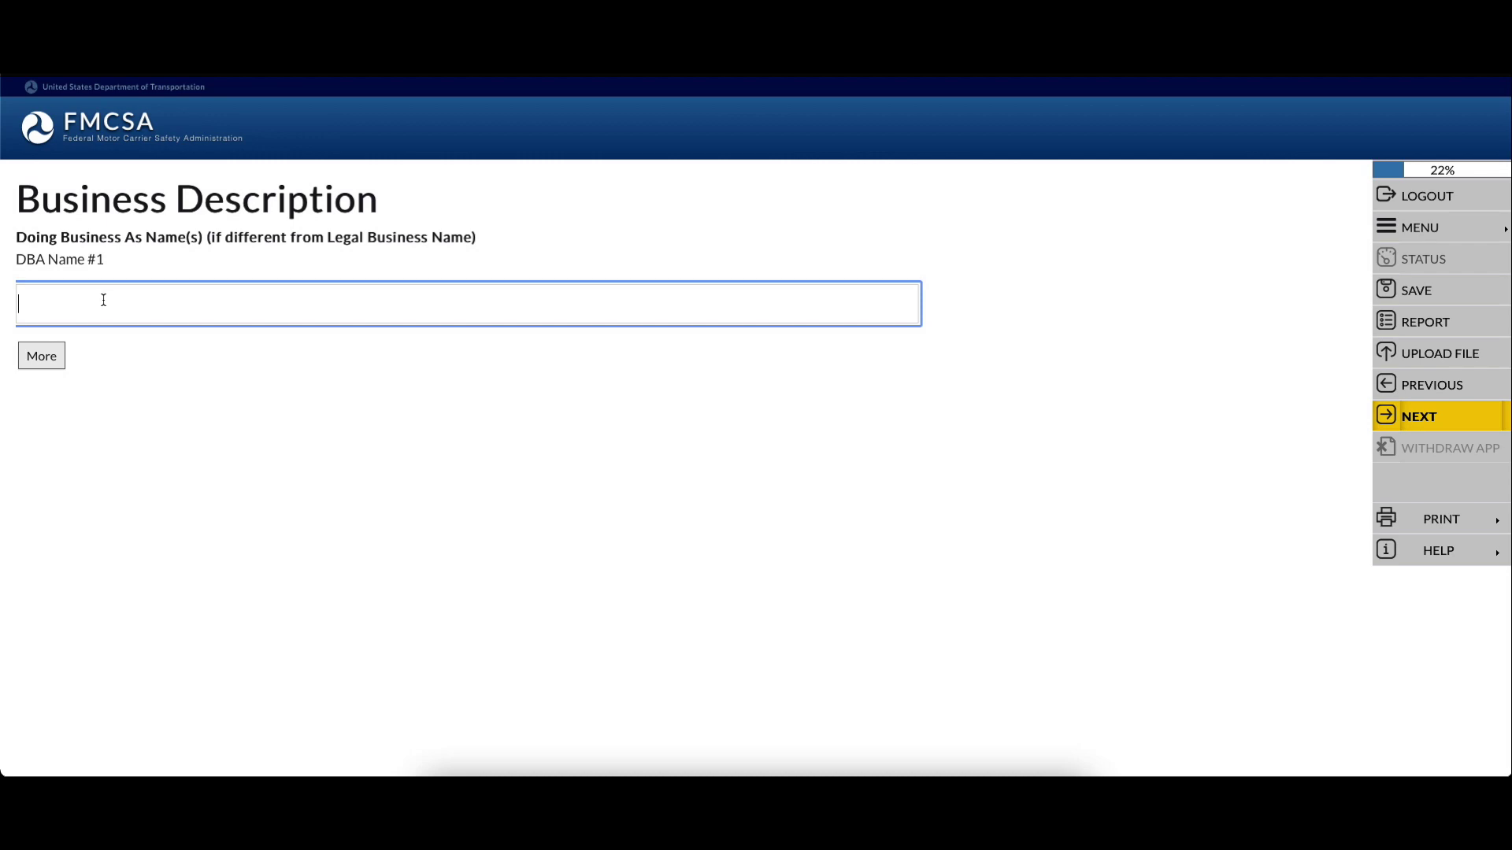
pyautogui.click(353, 369)
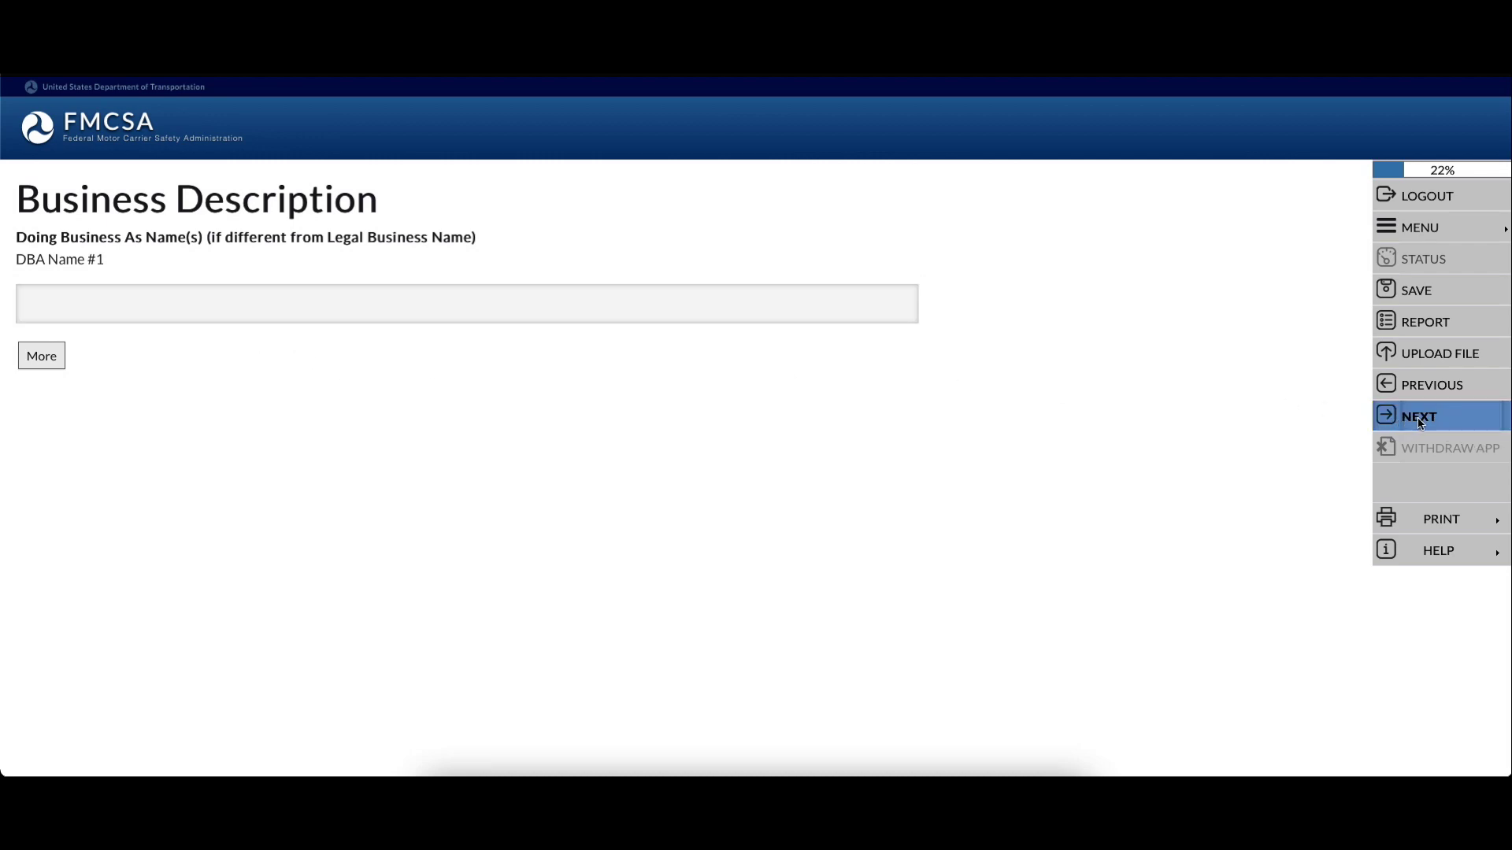
pyautogui.click(1420, 423)
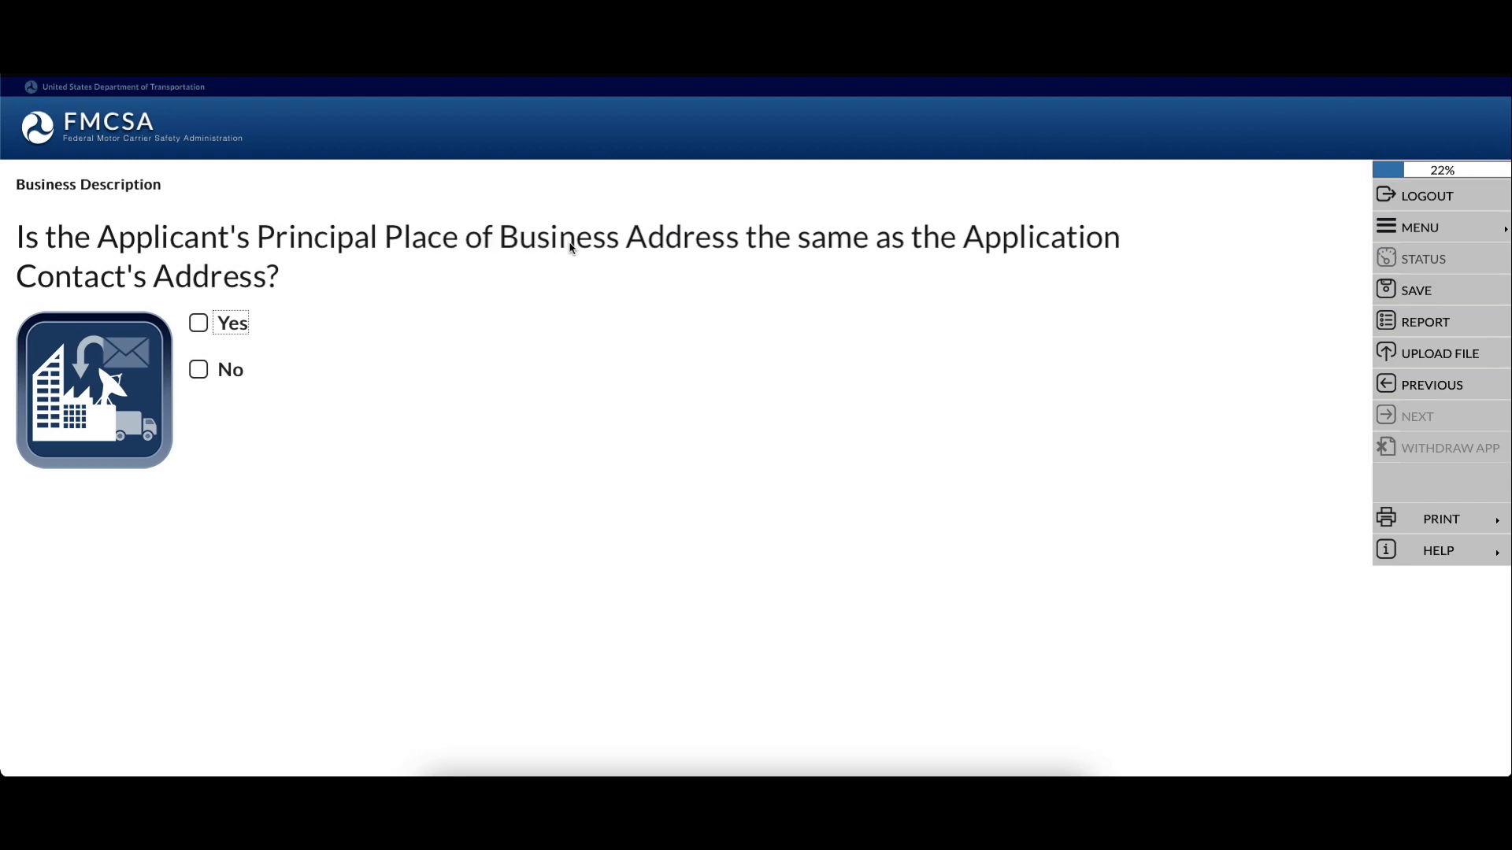
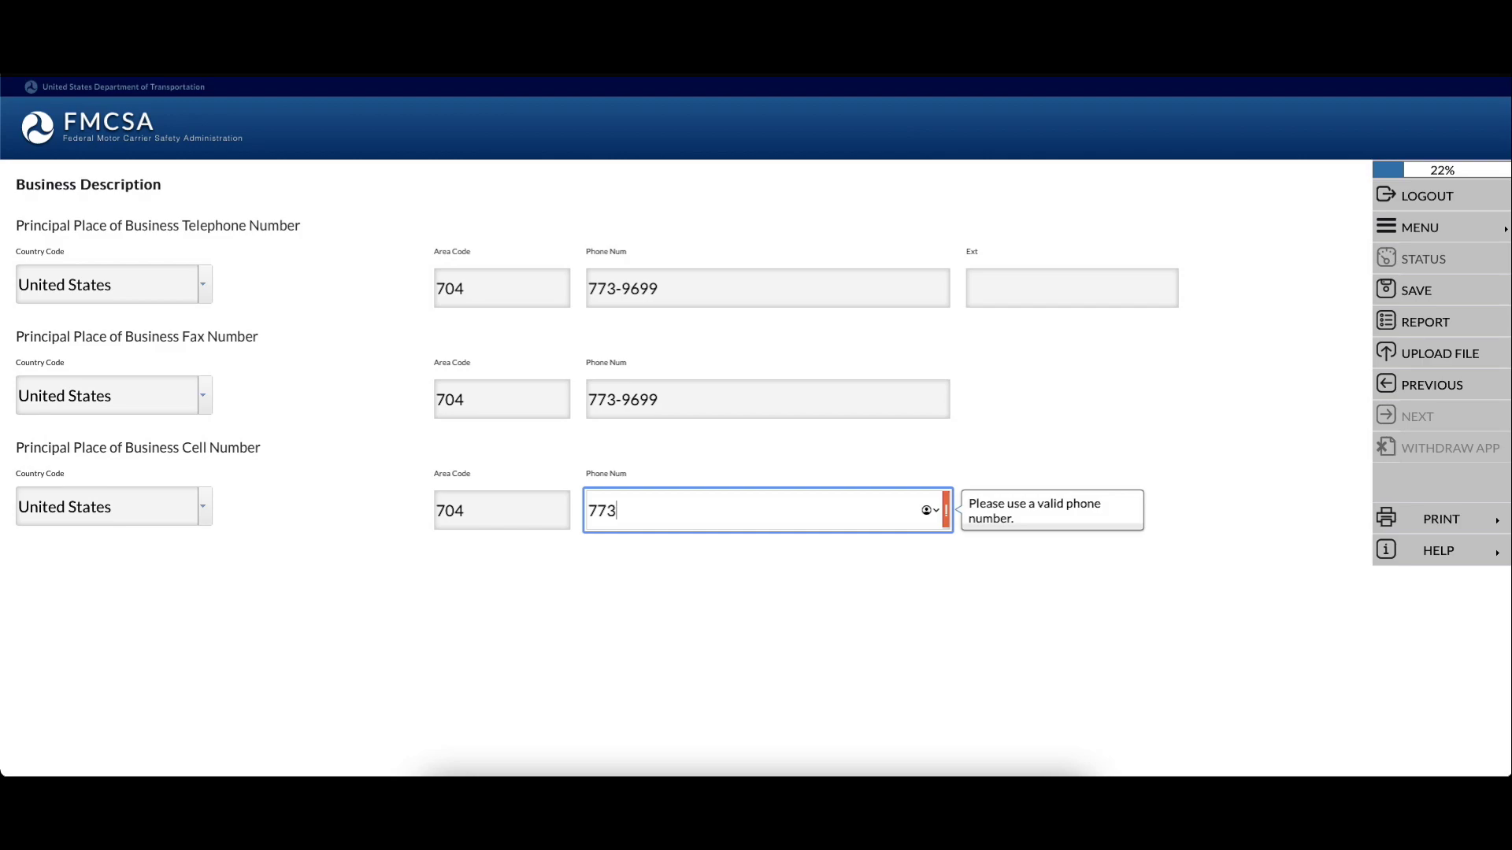
# Finish entering the principal place of business cell number so it matches the business telephone number
pyautogui.write('-966')
pyautogui.write('99')
# Save the phone numbers and choose EIN as the identifier type
pyautogui.click(1479, 423)
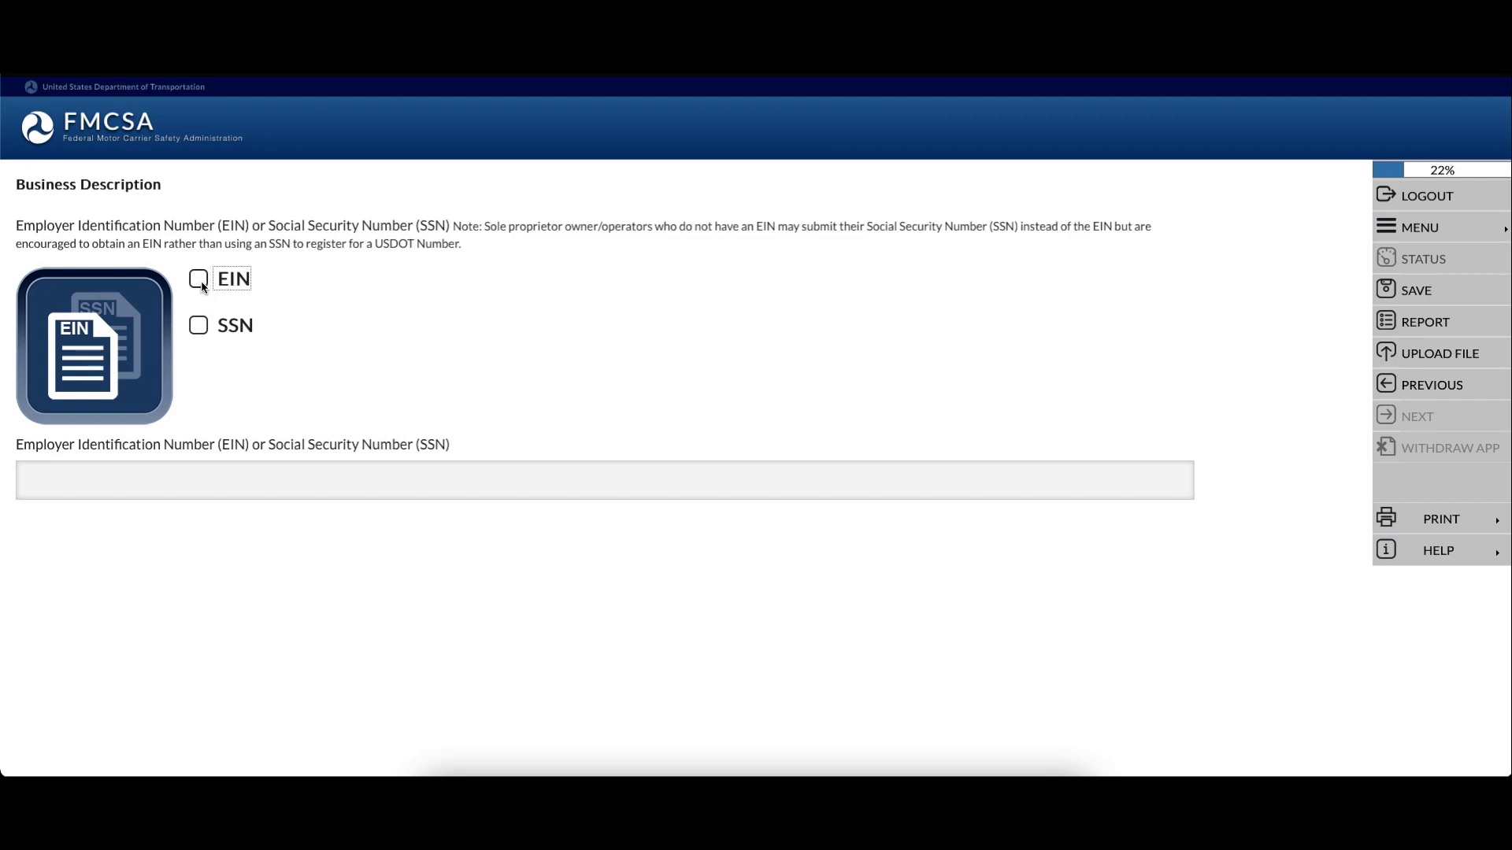
pyautogui.click(264, 483)
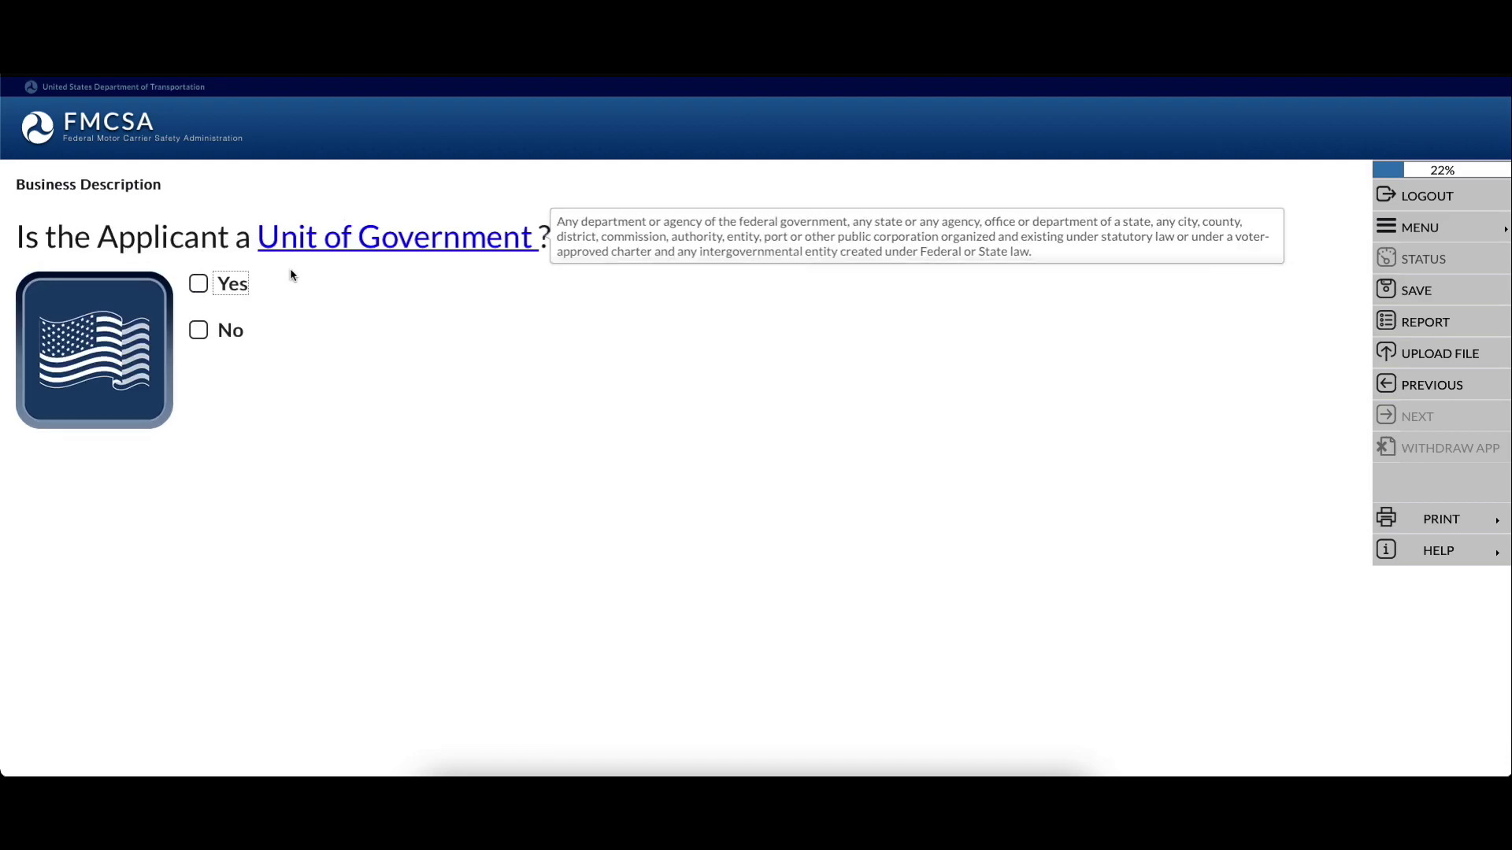
# Answer No to Unit of Government and register the business as a North Carolina LLC
pyautogui.click(230, 330)
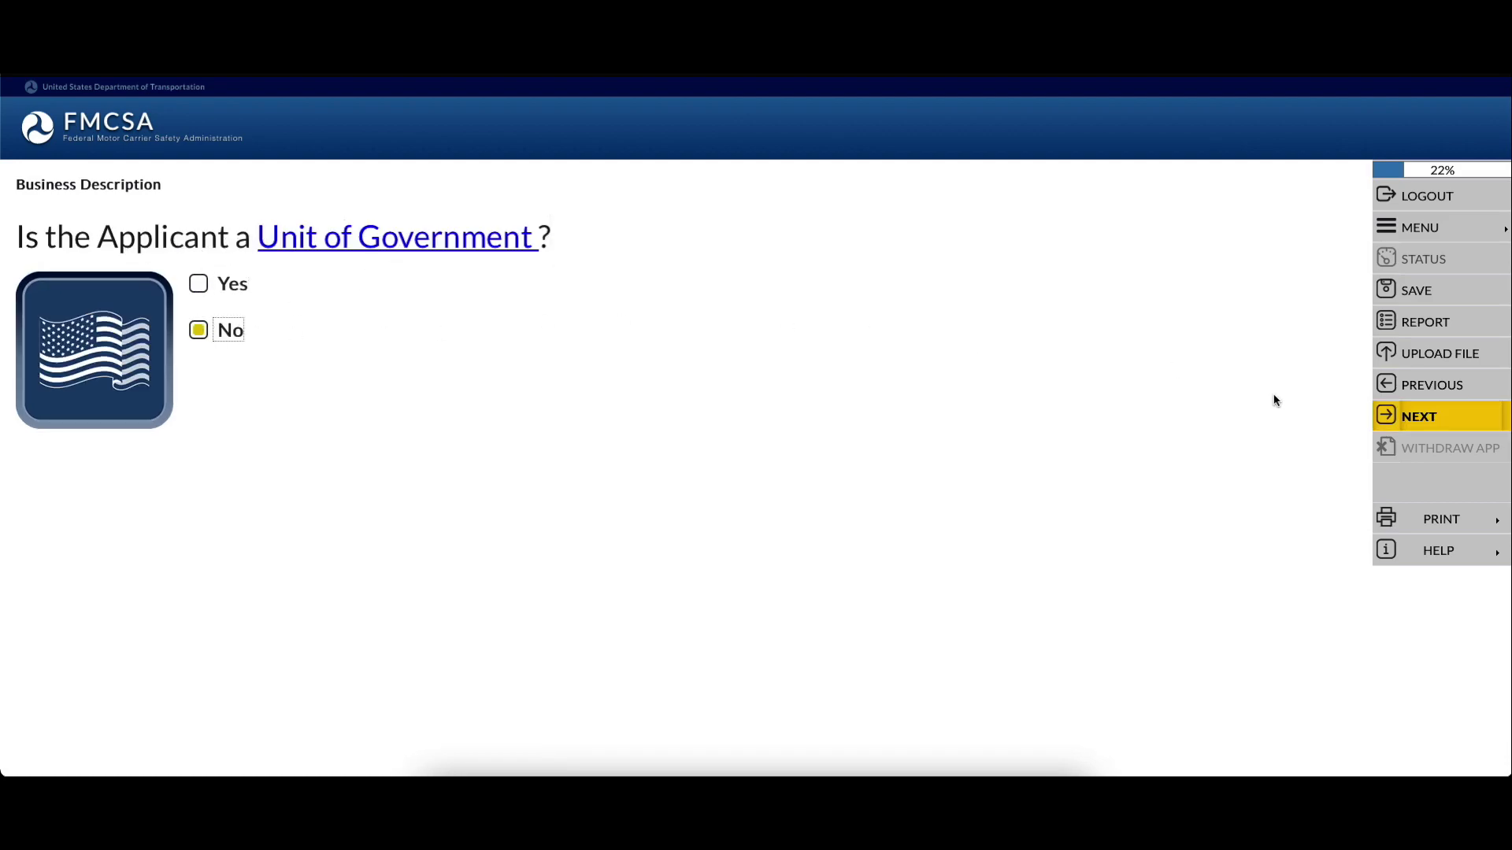
pyautogui.click(1417, 422)
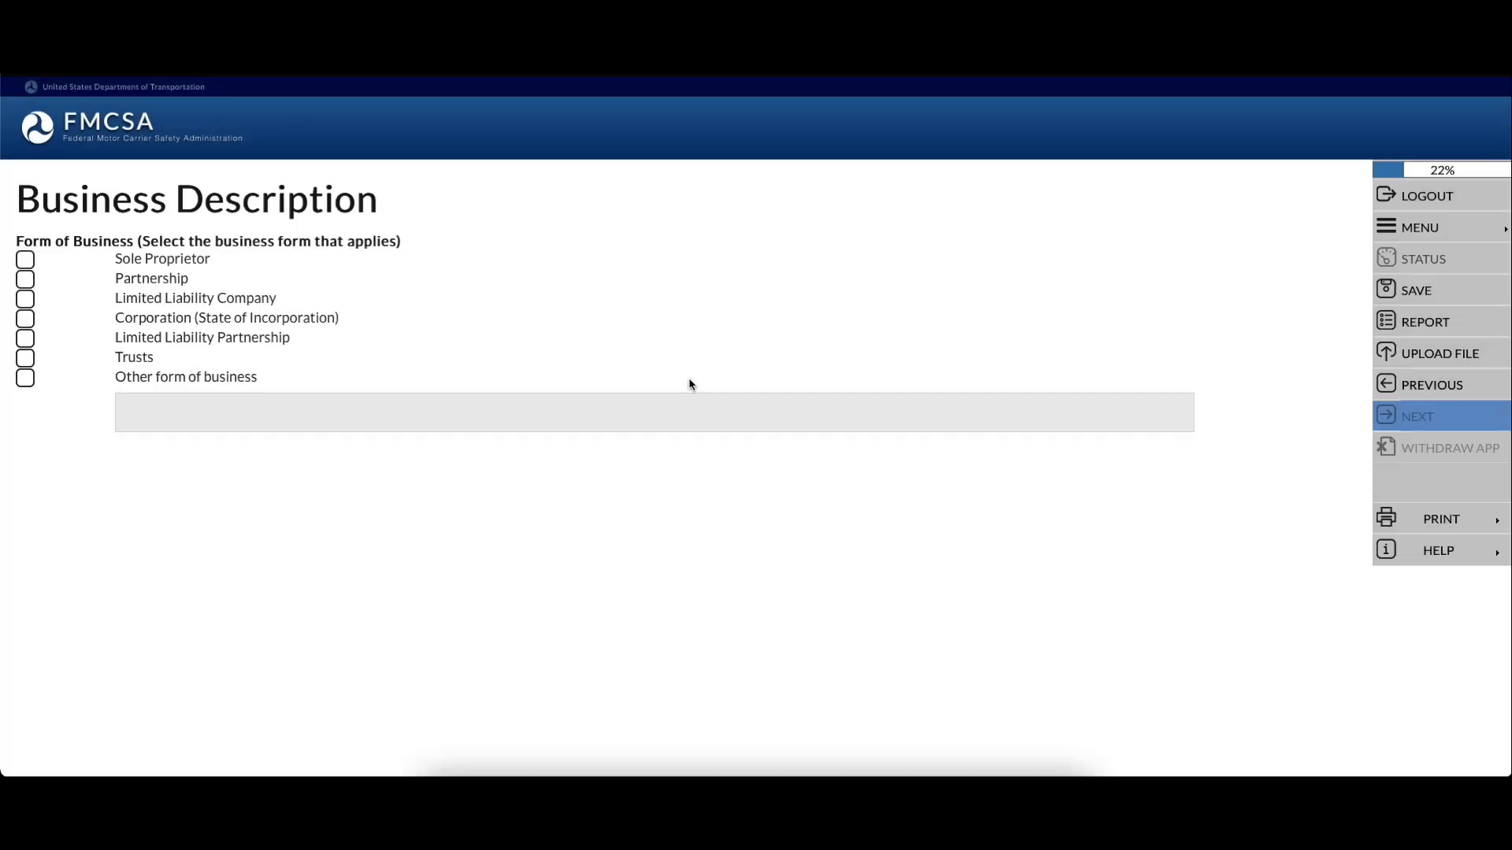
pyautogui.click(25, 300)
pyautogui.click(211, 331)
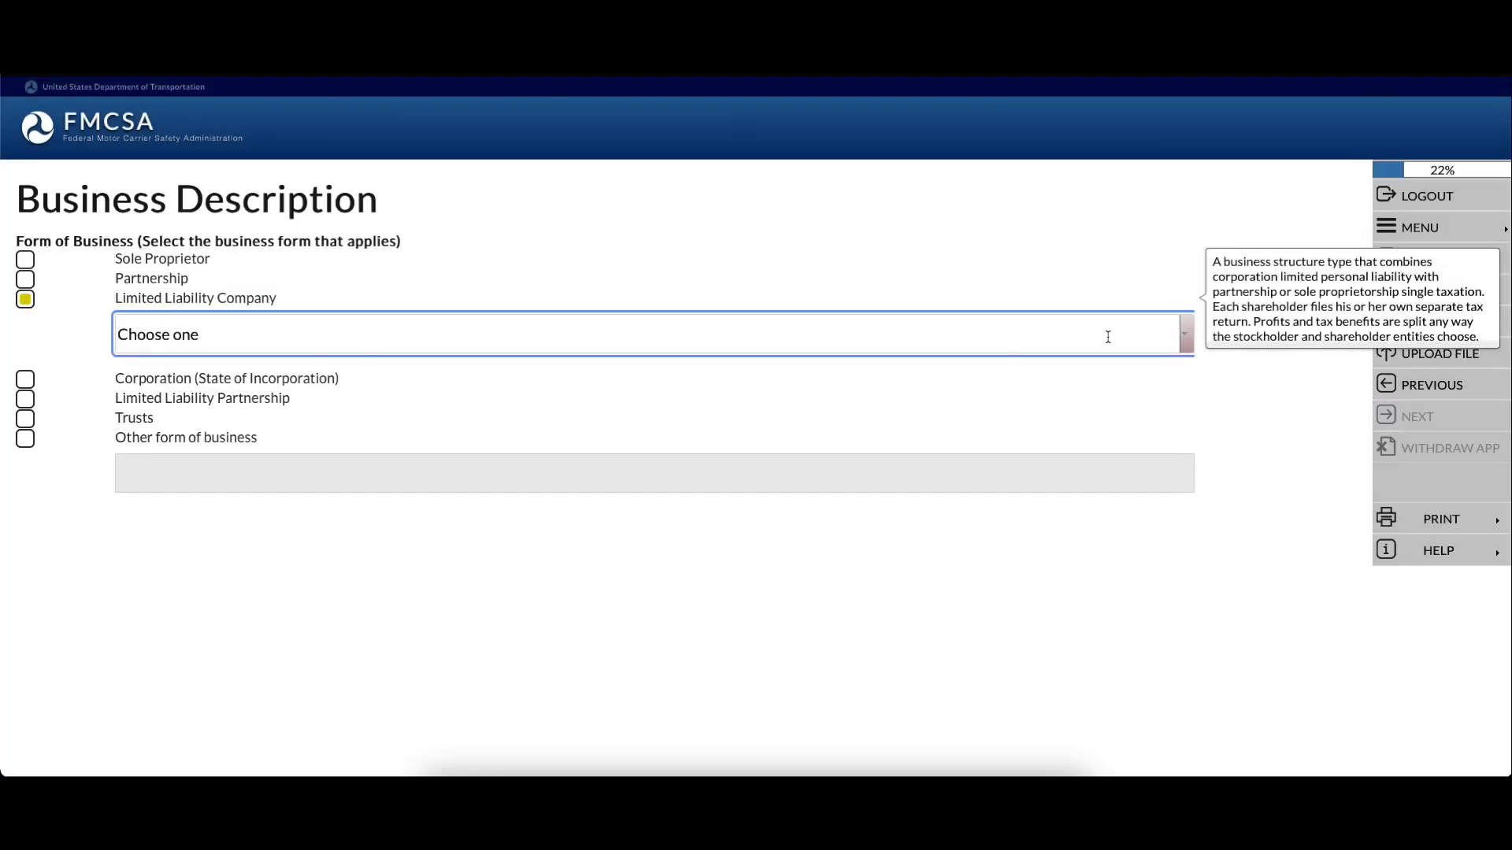
pyautogui.click(1185, 335)
pyautogui.scroll(-8, 472, 433)
pyautogui.scroll(1, 453, 457)
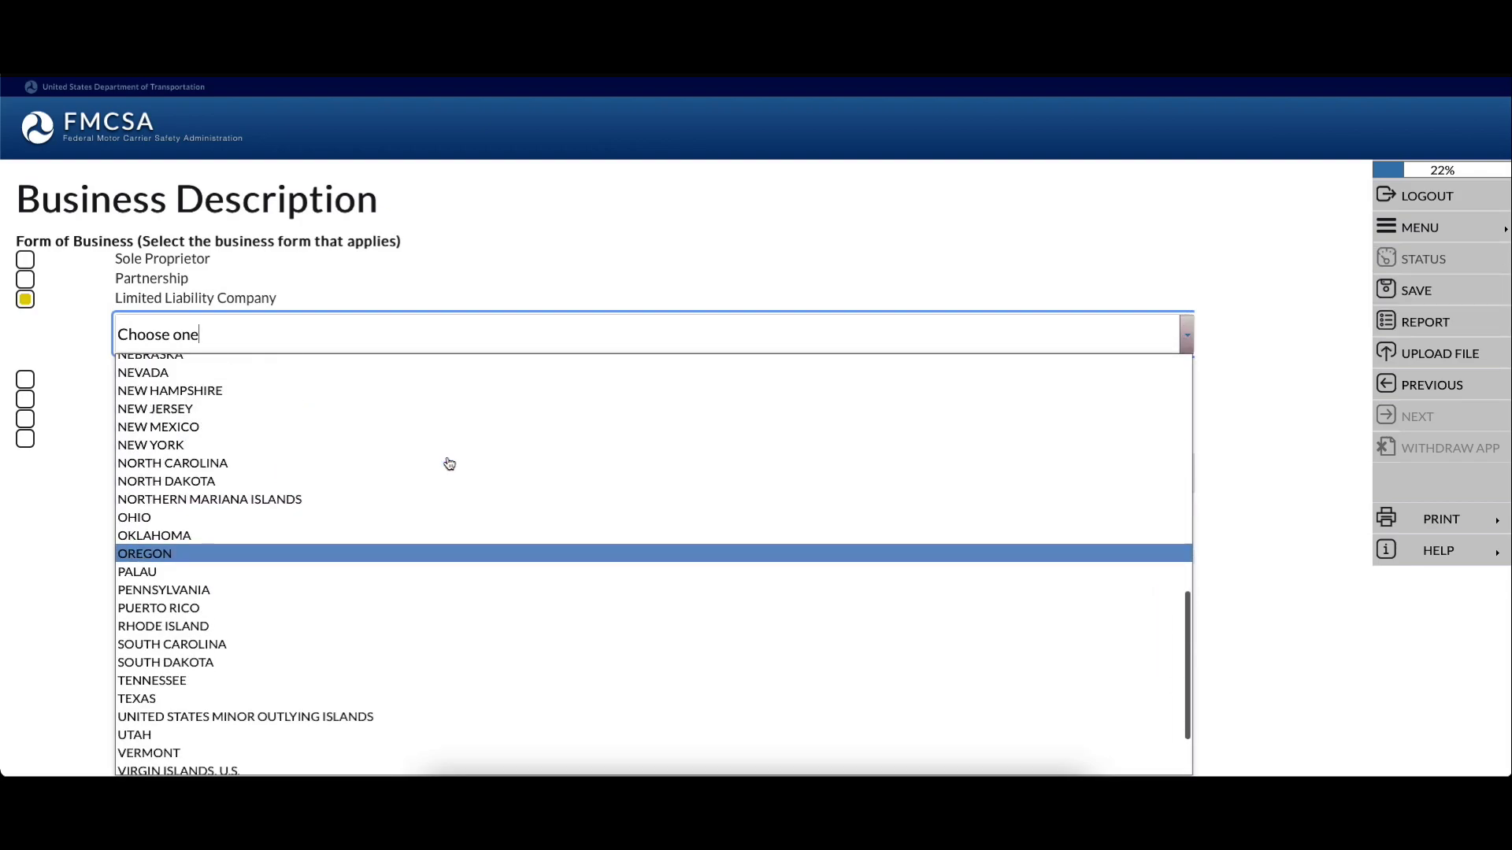
pyautogui.click(425, 465)
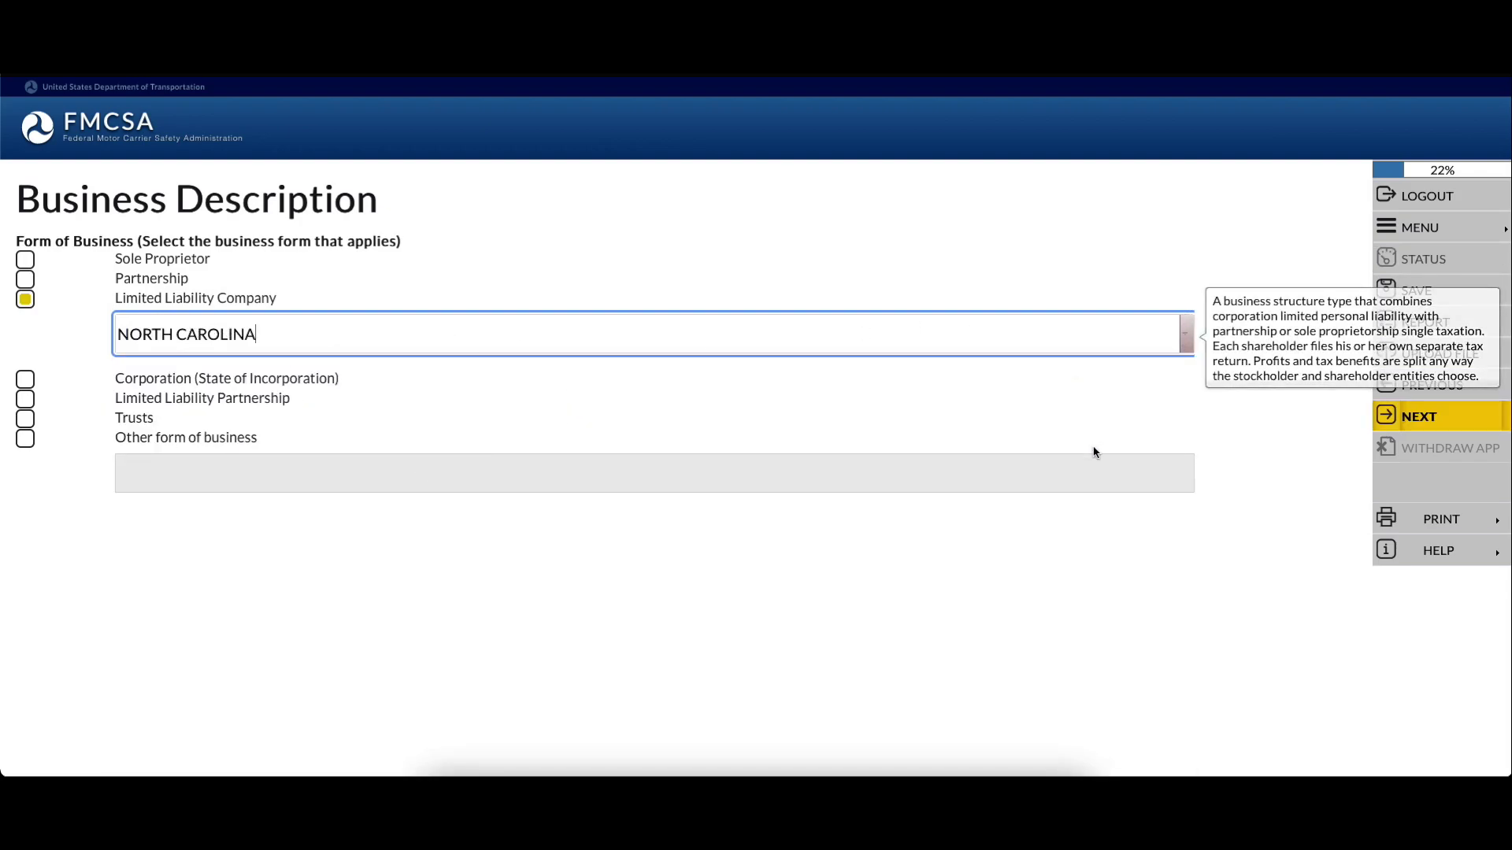
pyautogui.click(1423, 418)
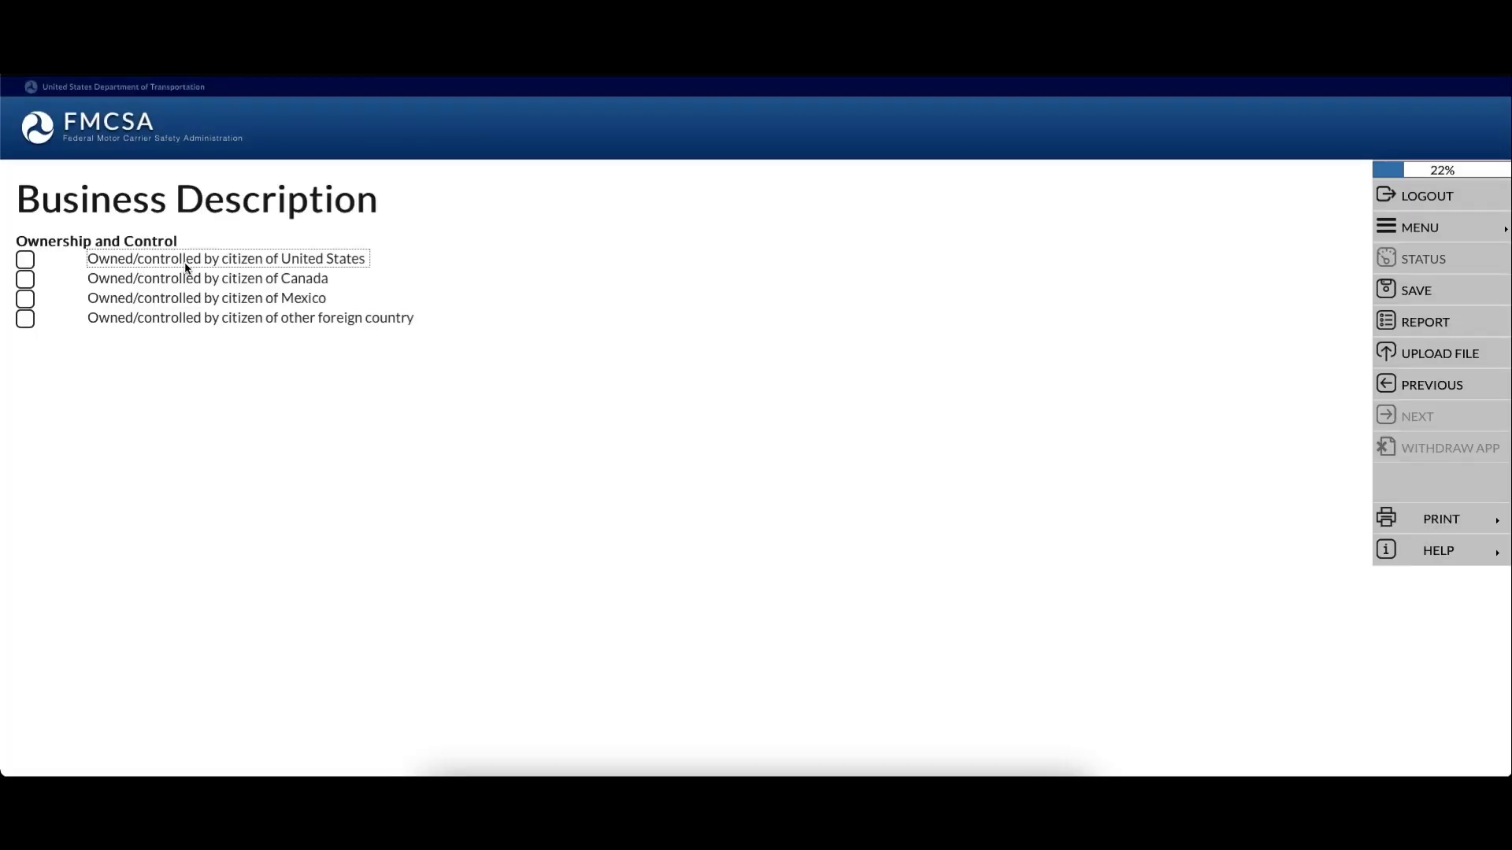
# Mark the company as owned and controlled by a United States citizen and continue
pyautogui.click(23, 261)
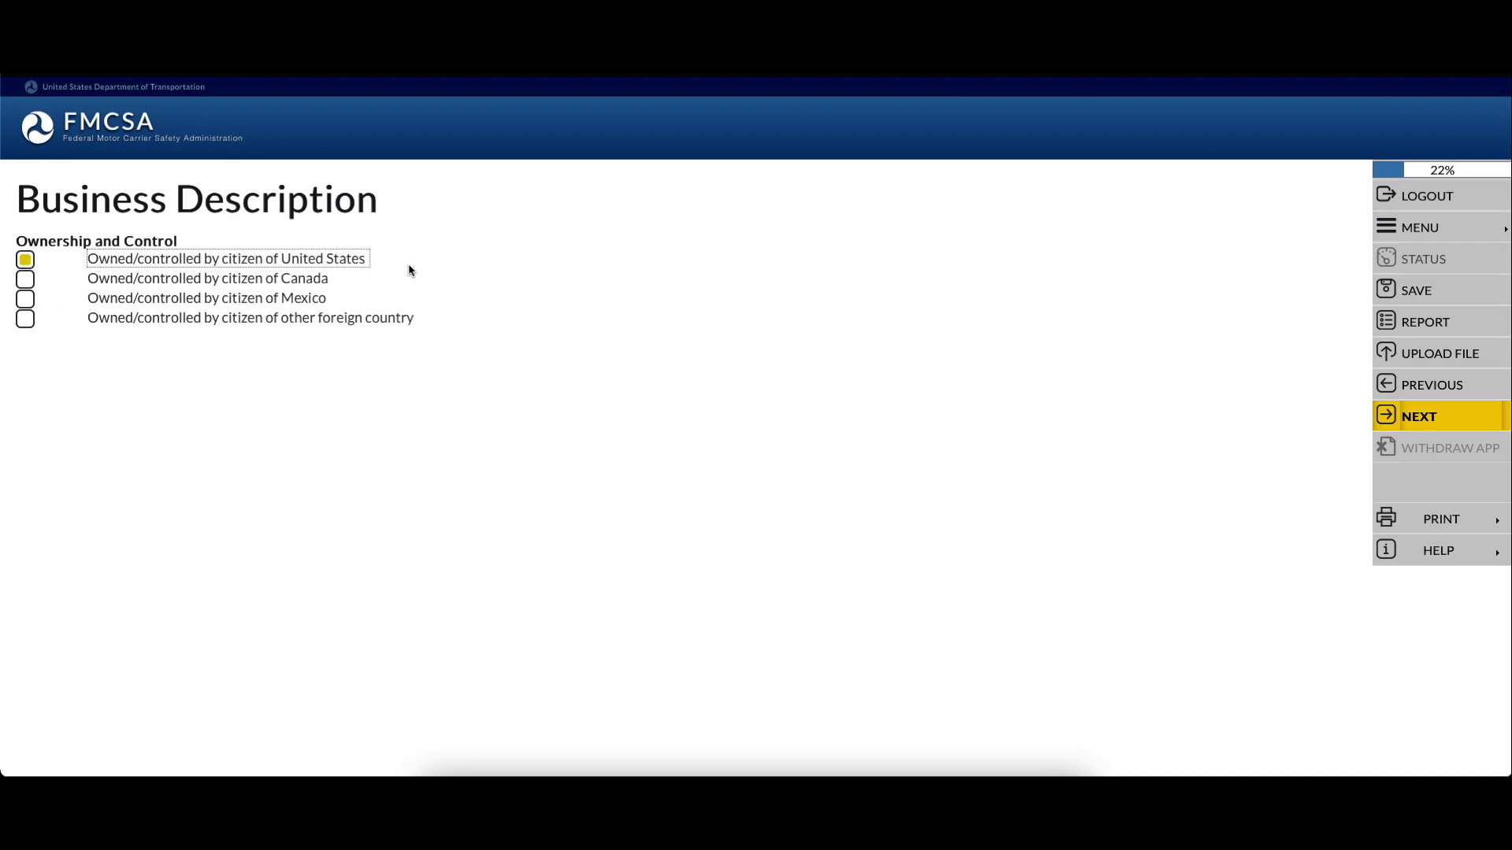
pyautogui.click(1384, 411)
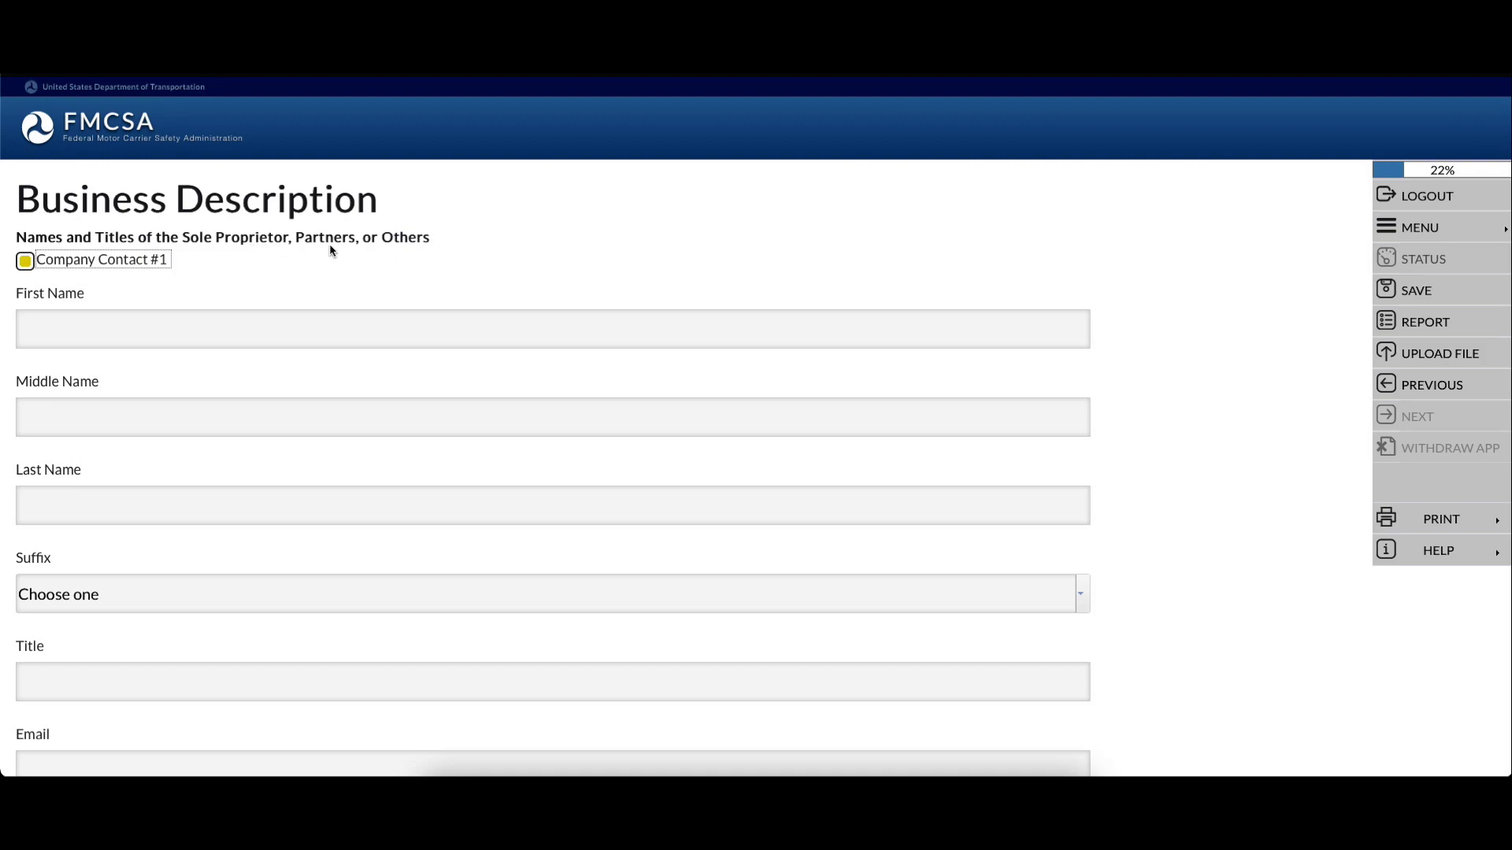
# Fill in Company Contact #1's name, title Owner, email and phone number
pyautogui.scroll(-5, 158, 272)
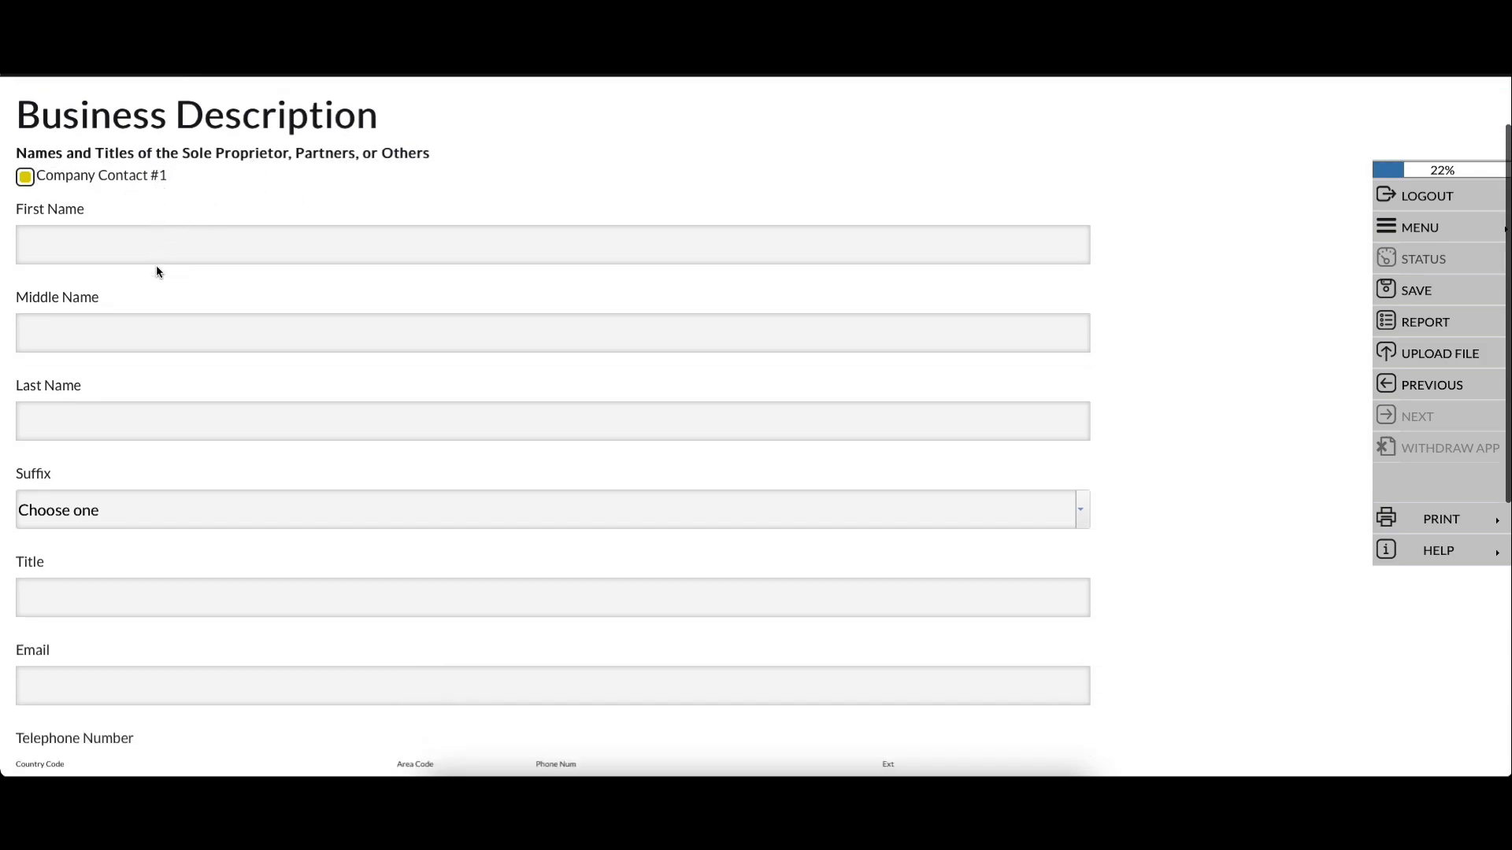
pyautogui.write('Daniel')
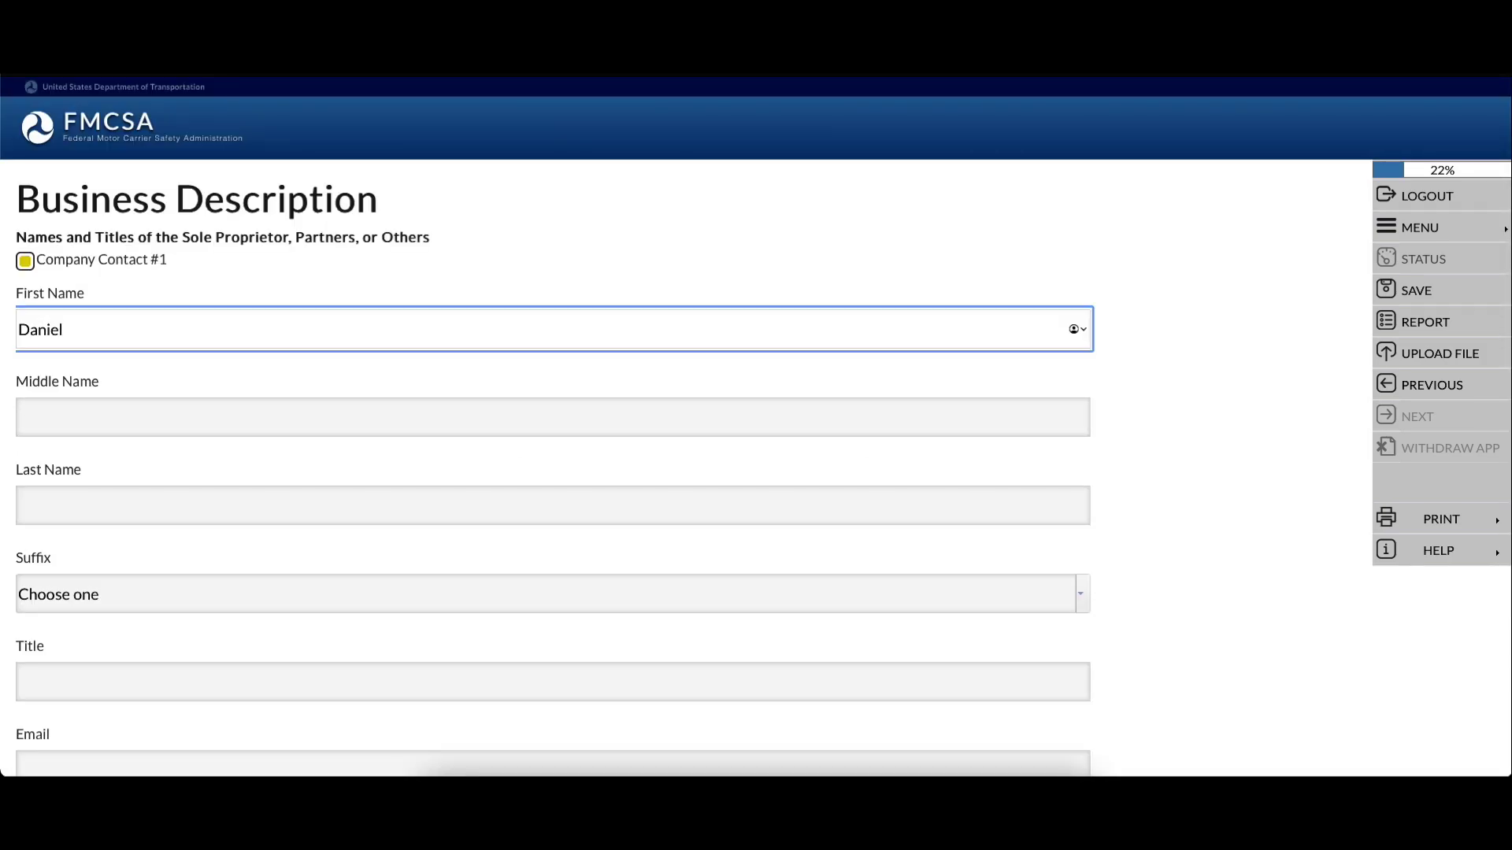
pyautogui.click(125, 401)
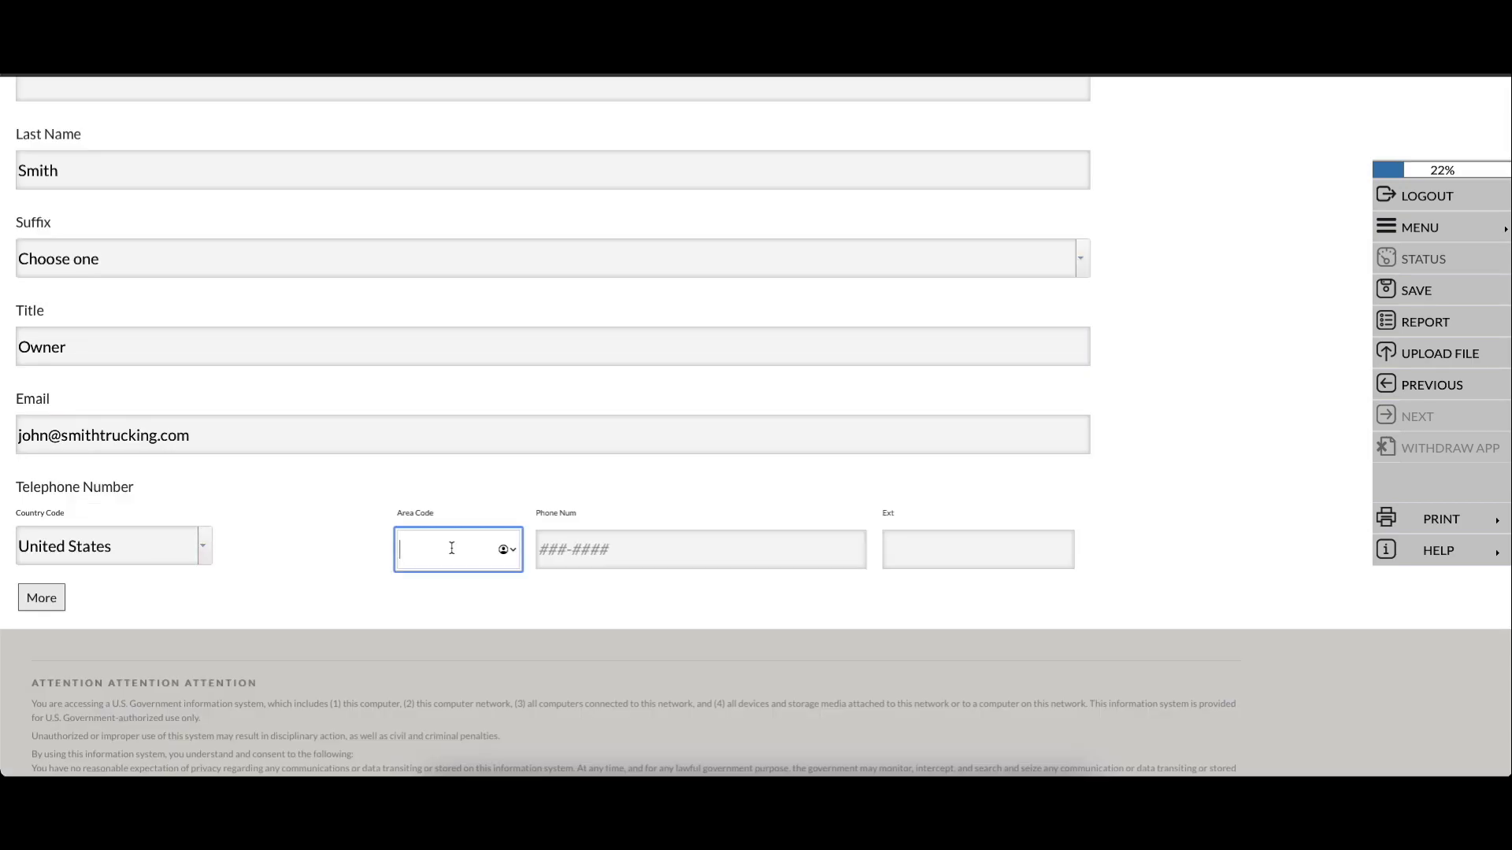
pyautogui.write('704')
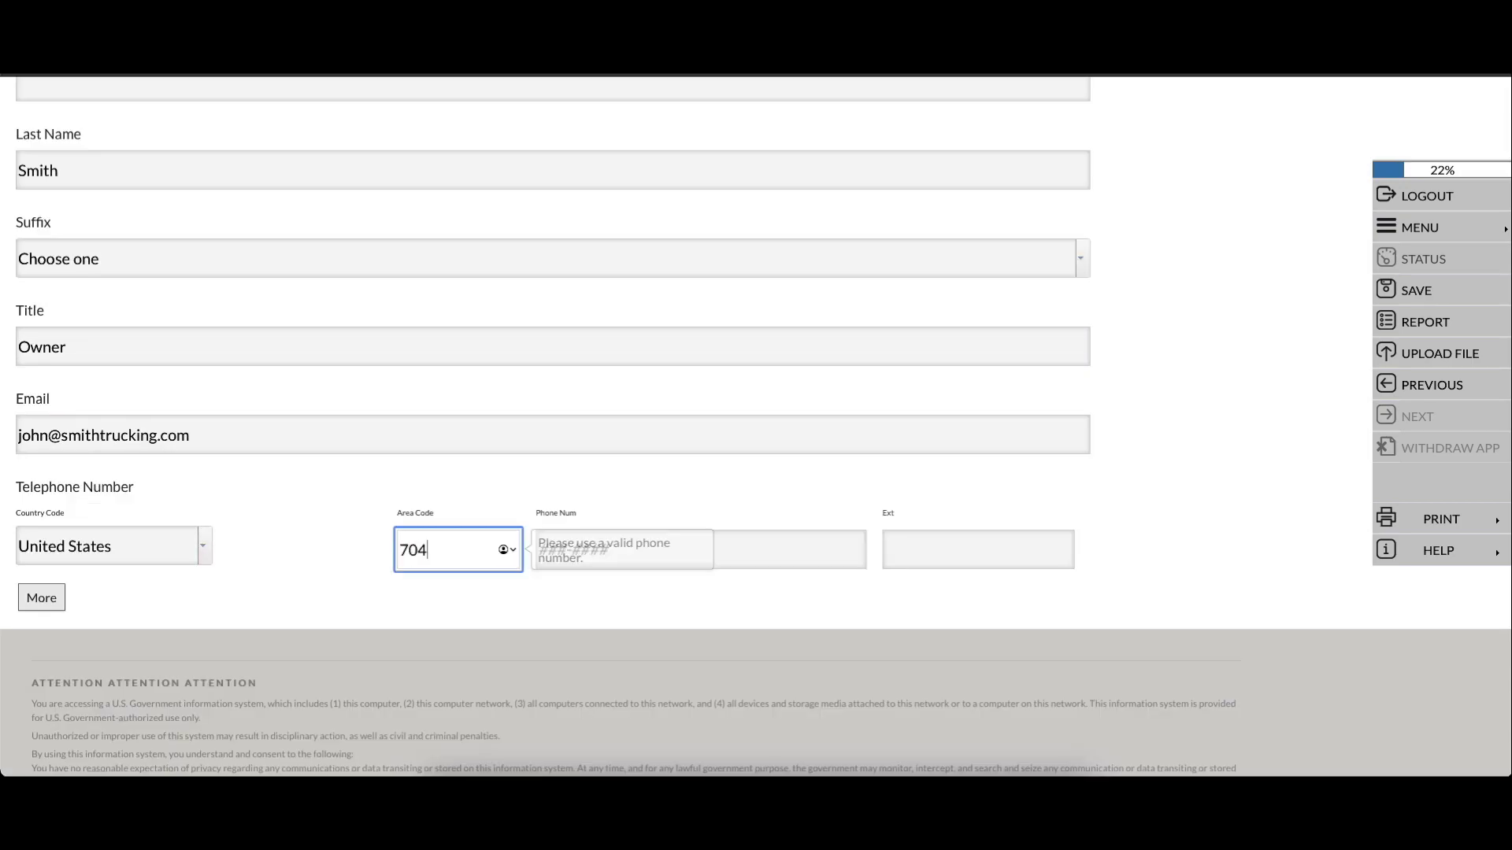
pyautogui.press('Tab')
pyautogui.scroll(3, 366, 595)
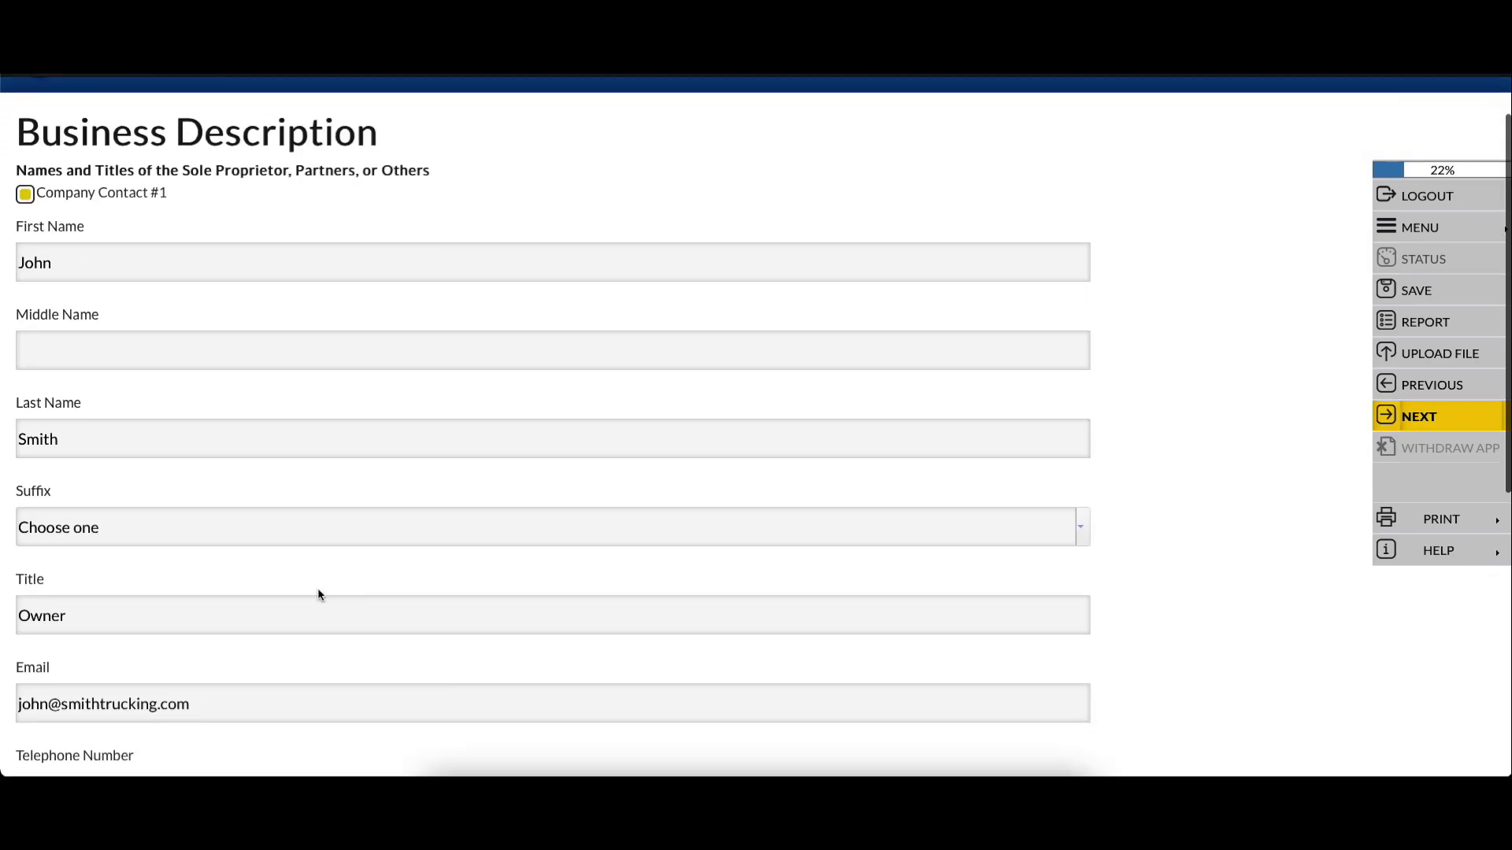
pyautogui.scroll(-3, 366, 594)
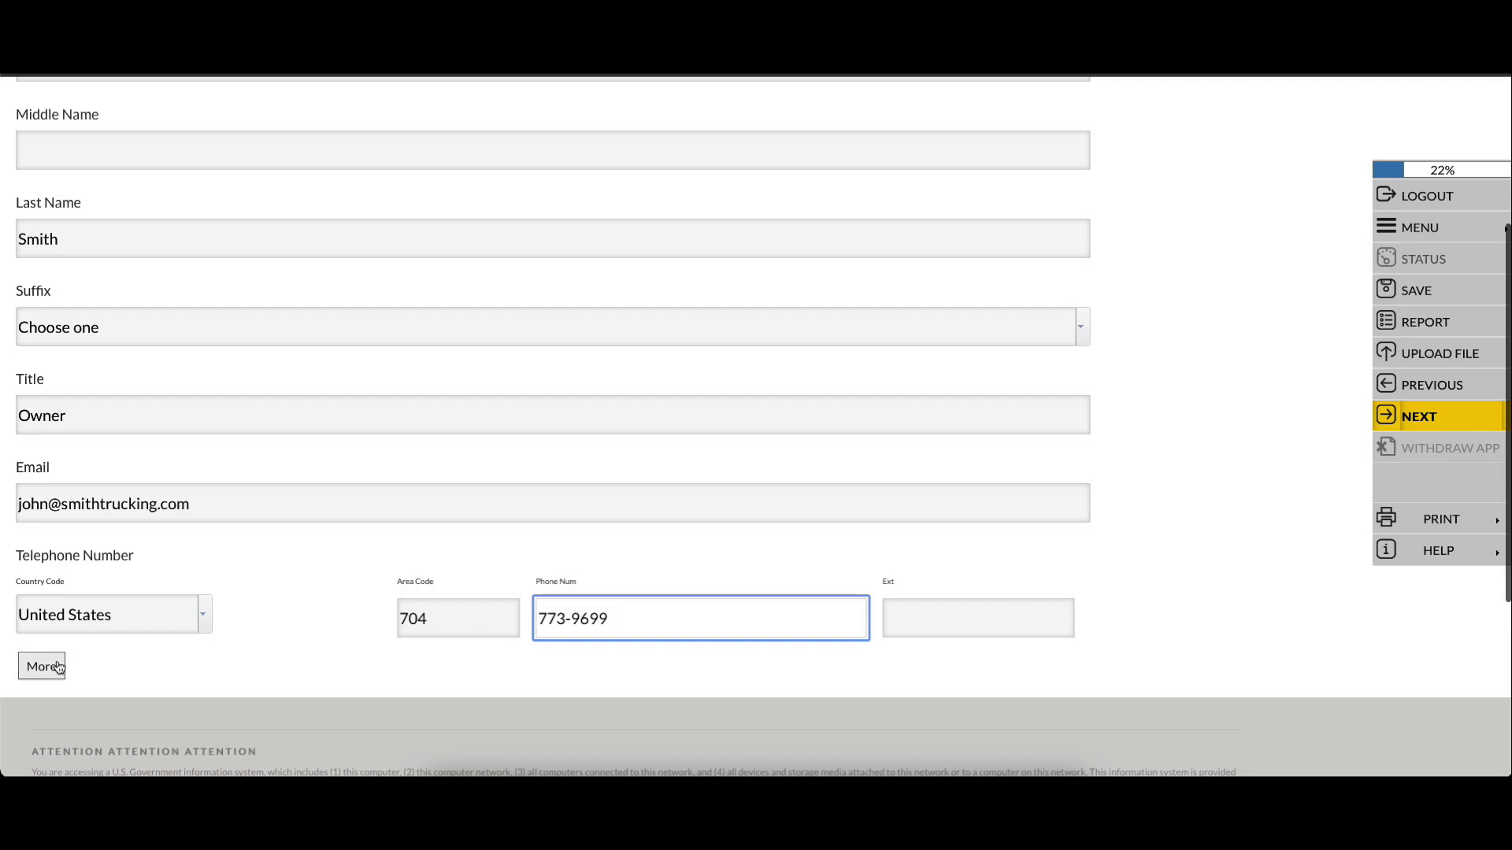
pyautogui.scroll(4, 122, 513)
pyautogui.click(186, 371)
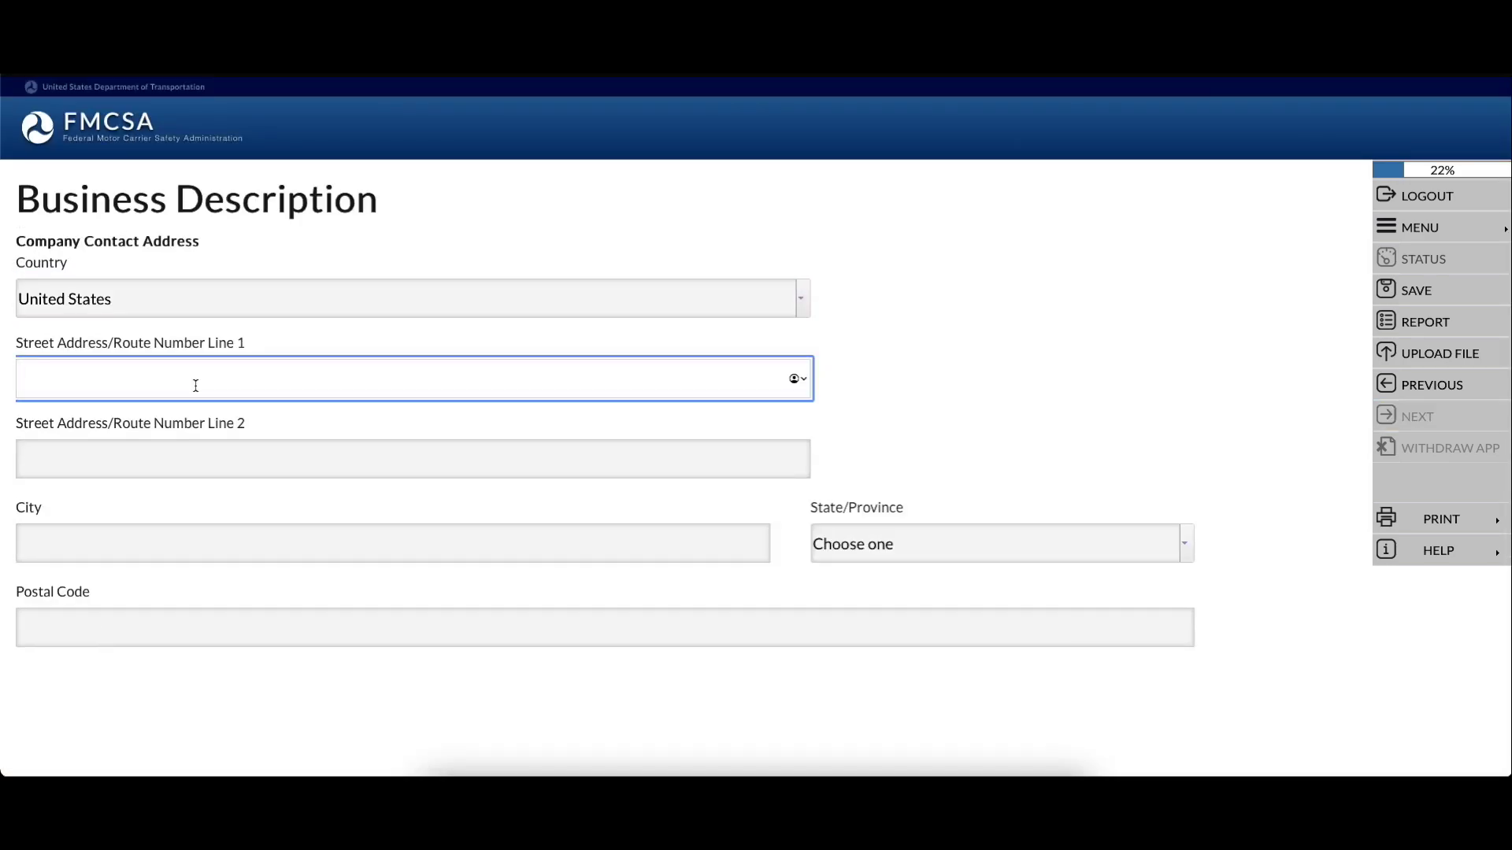
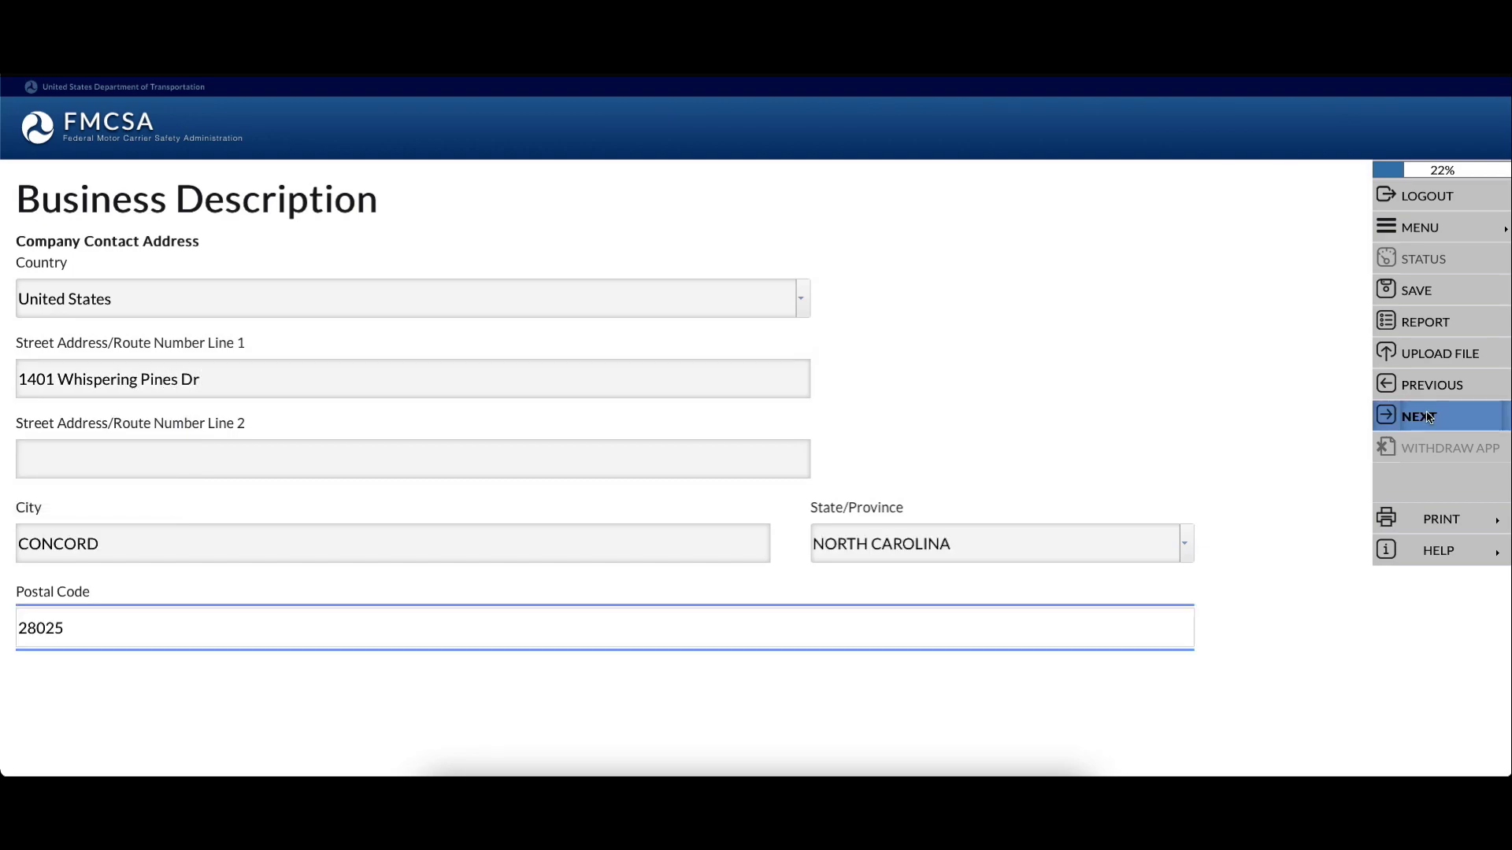
# Enter the contact's street address and accept the USPS validation notice
pyautogui.click(1418, 416)
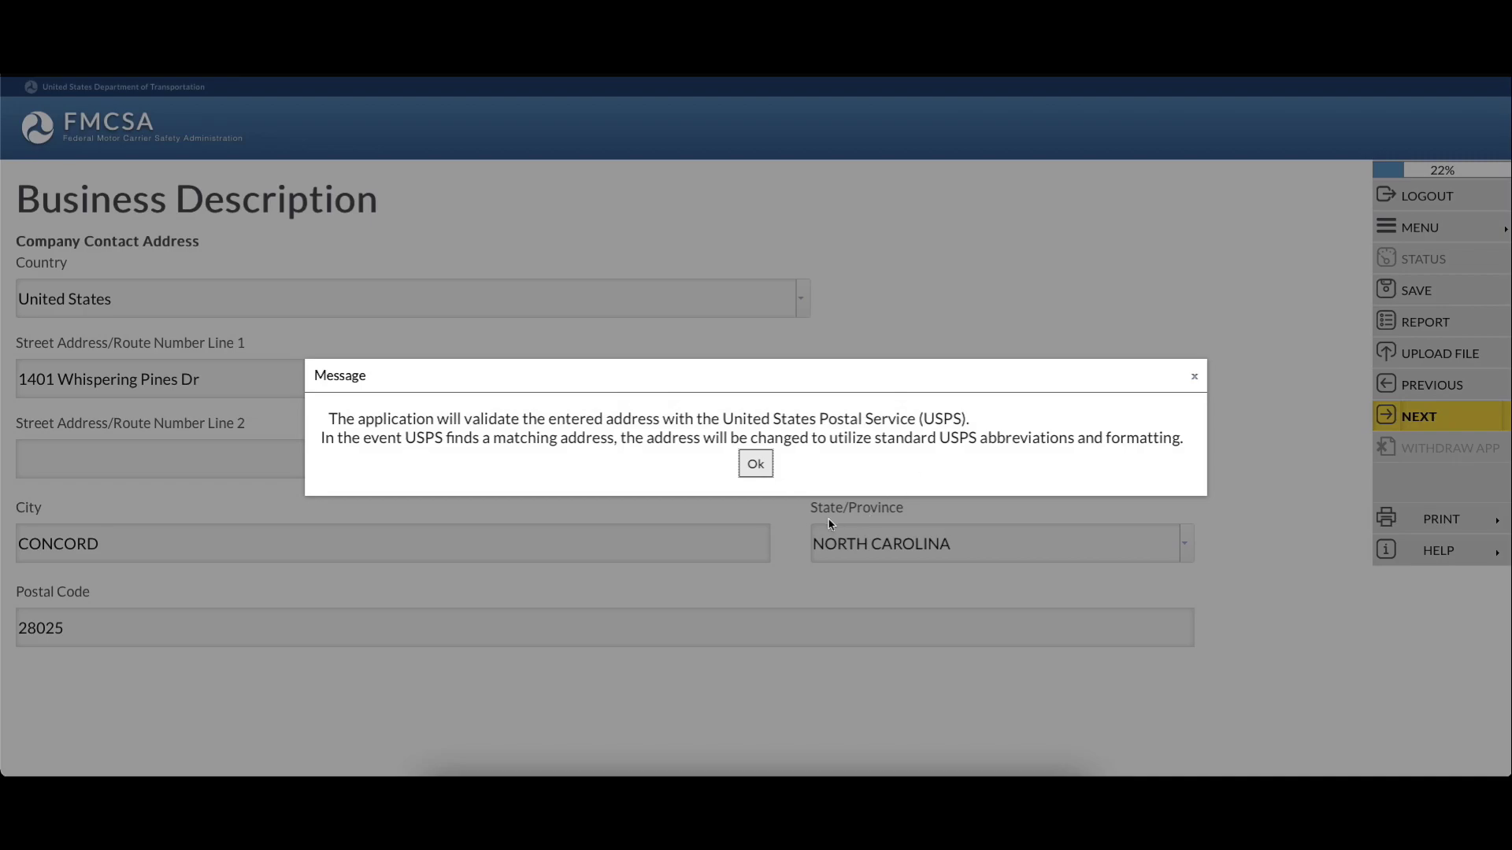
pyautogui.click(753, 465)
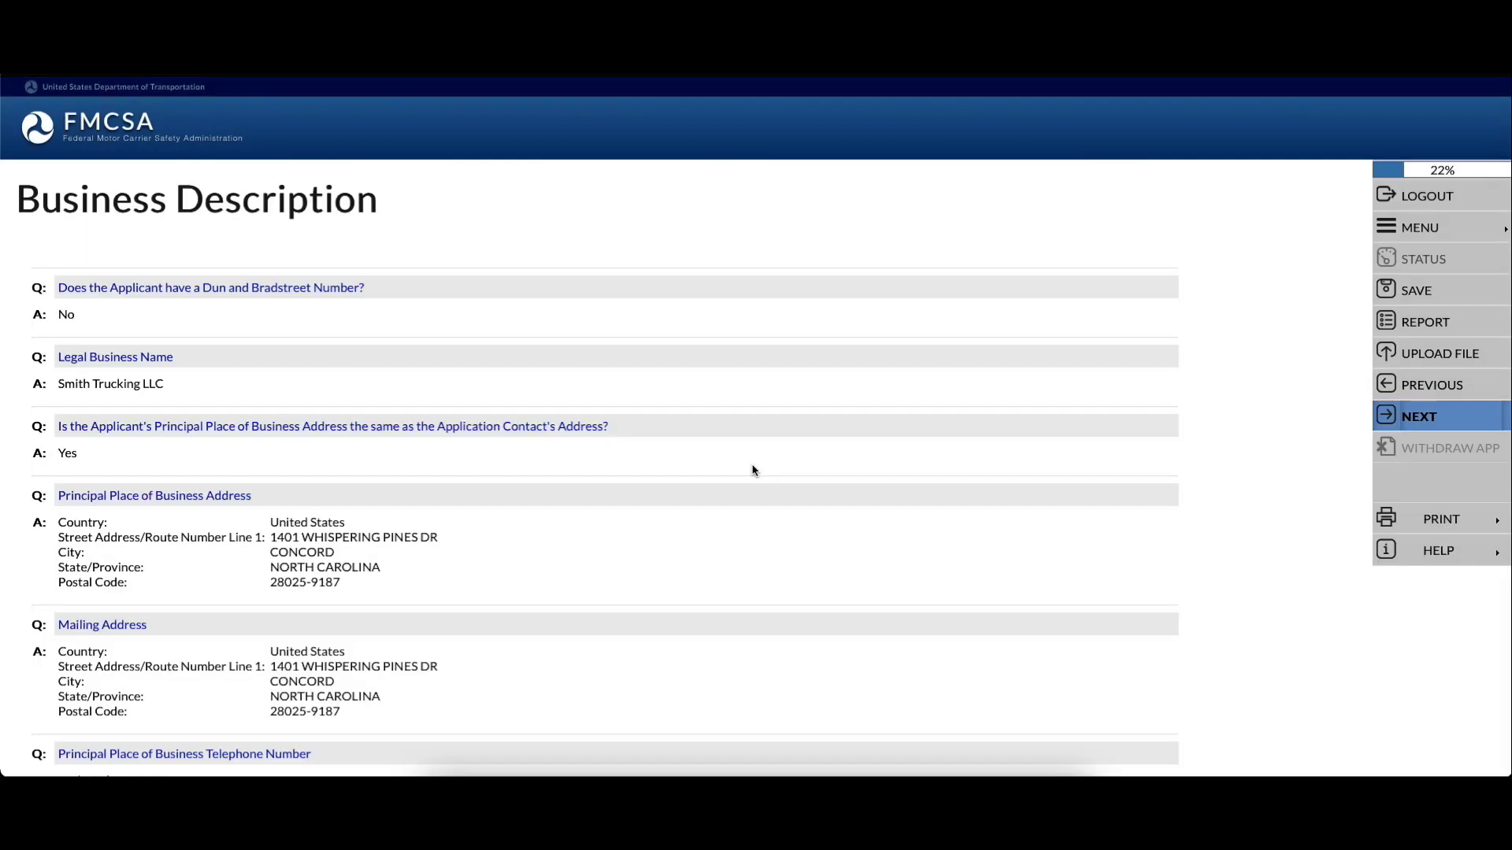
# Look over the Business Description summary and save it to reach the operation types page
pyautogui.scroll(-5, 328, 407)
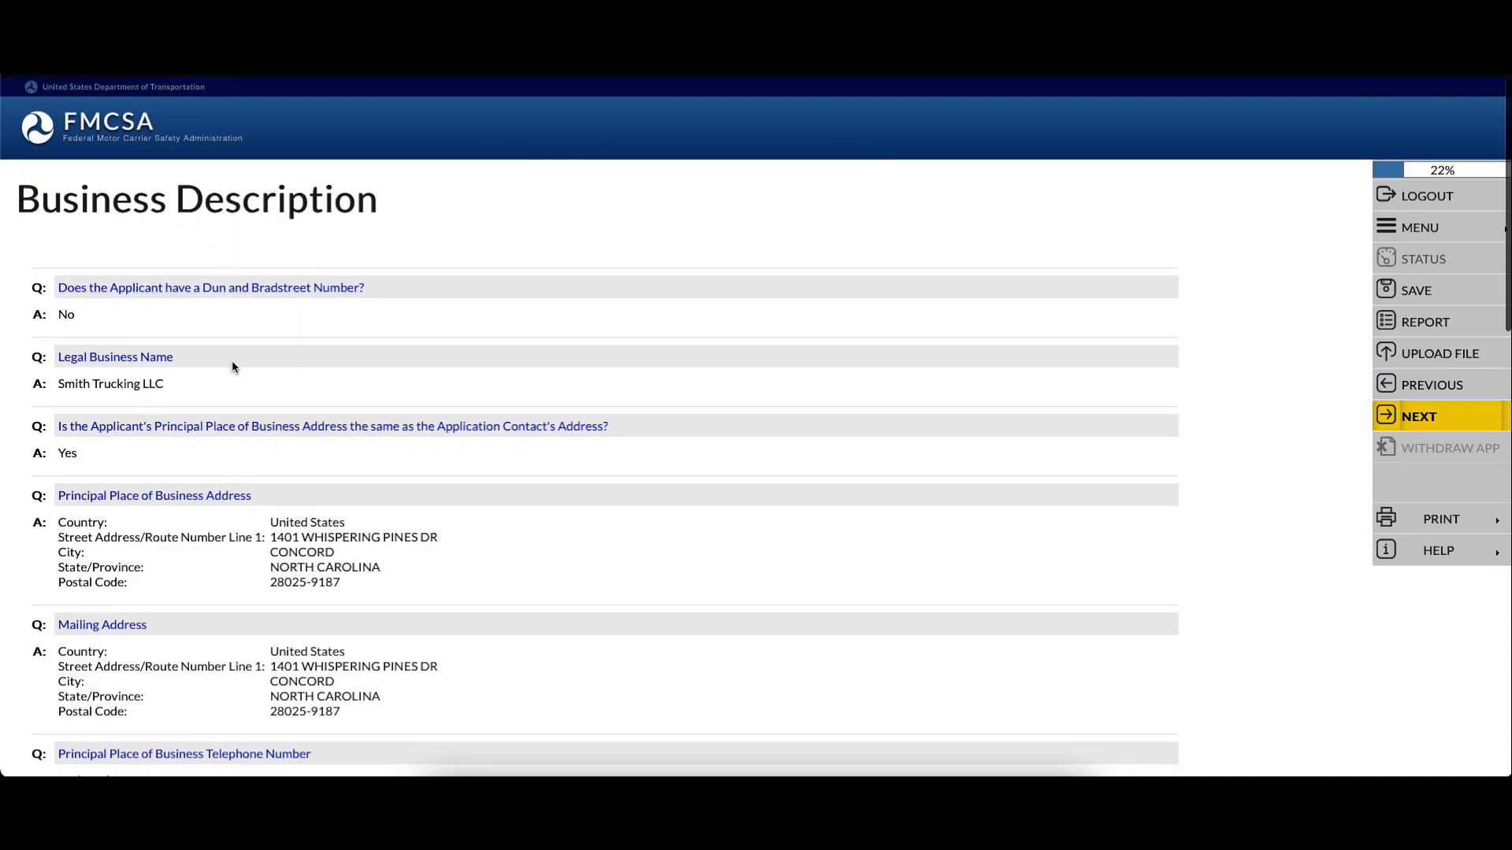
pyautogui.scroll(-15, 233, 367)
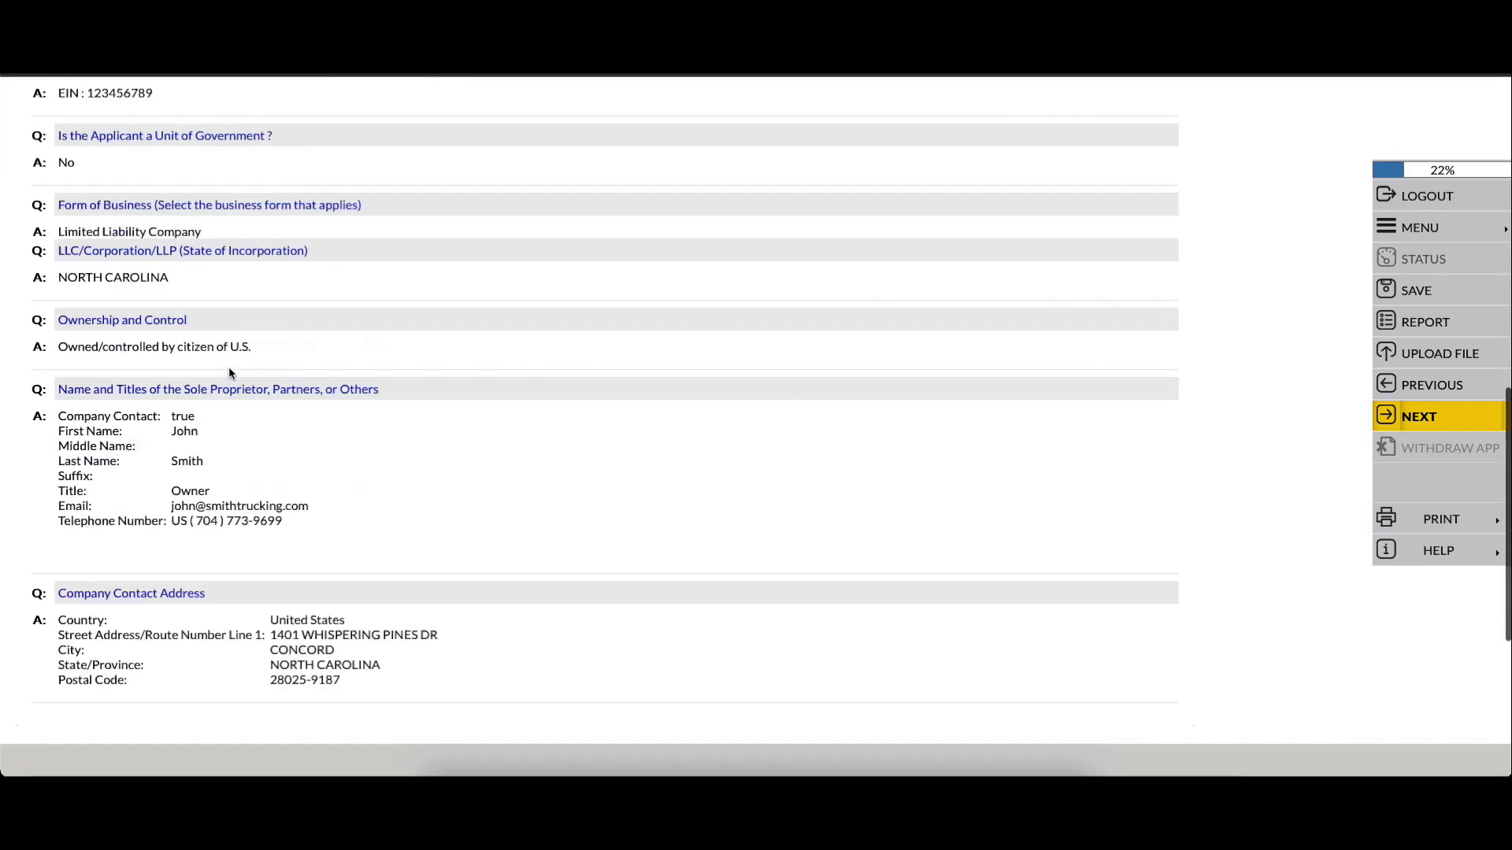
pyautogui.scroll(8, 262, 296)
pyautogui.scroll(-8, 264, 304)
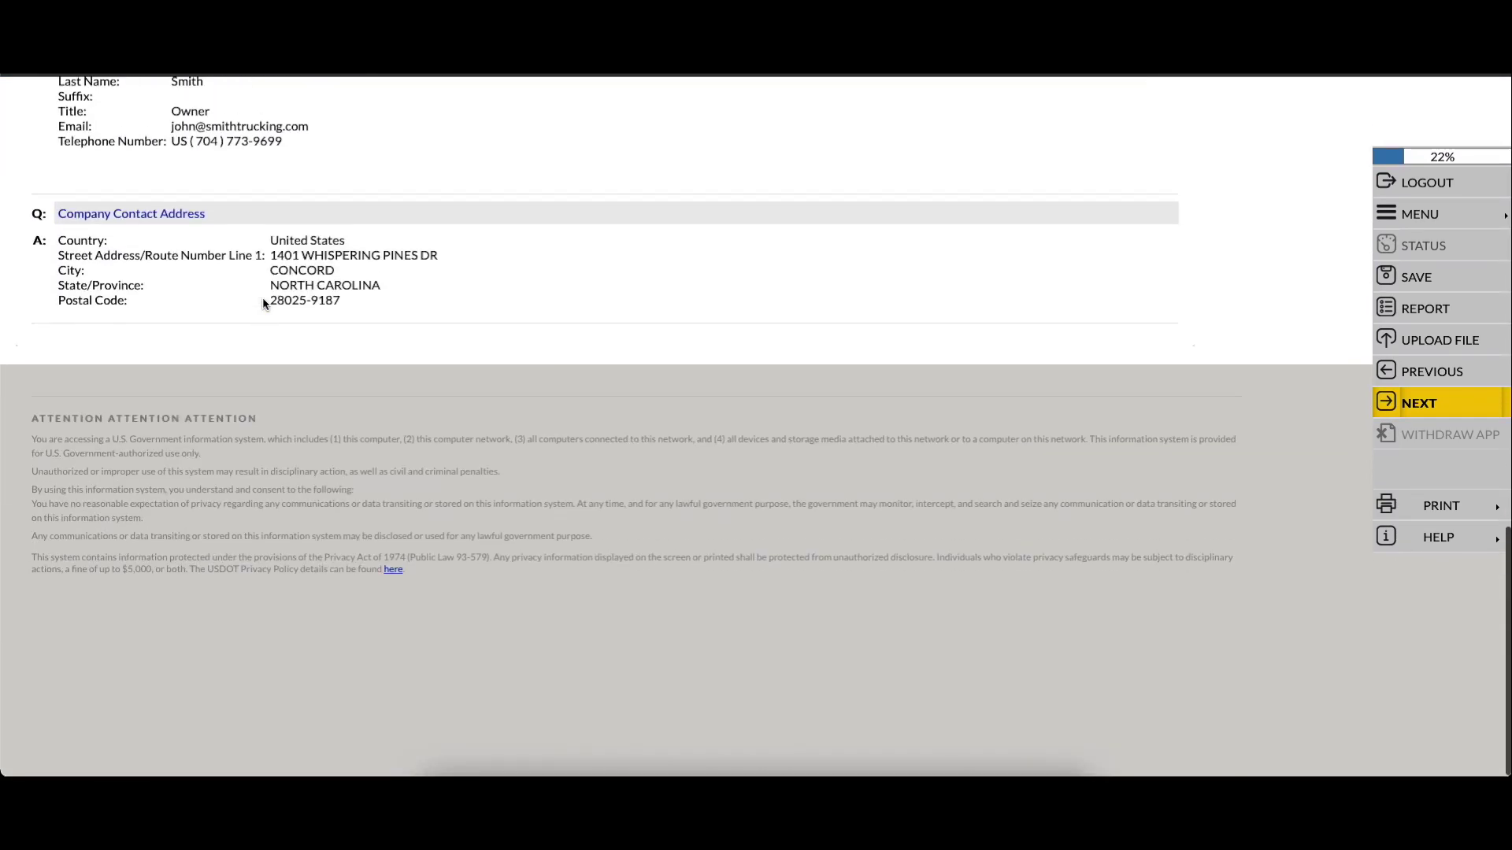
pyautogui.scroll(12, 264, 304)
pyautogui.scroll(-12, 265, 306)
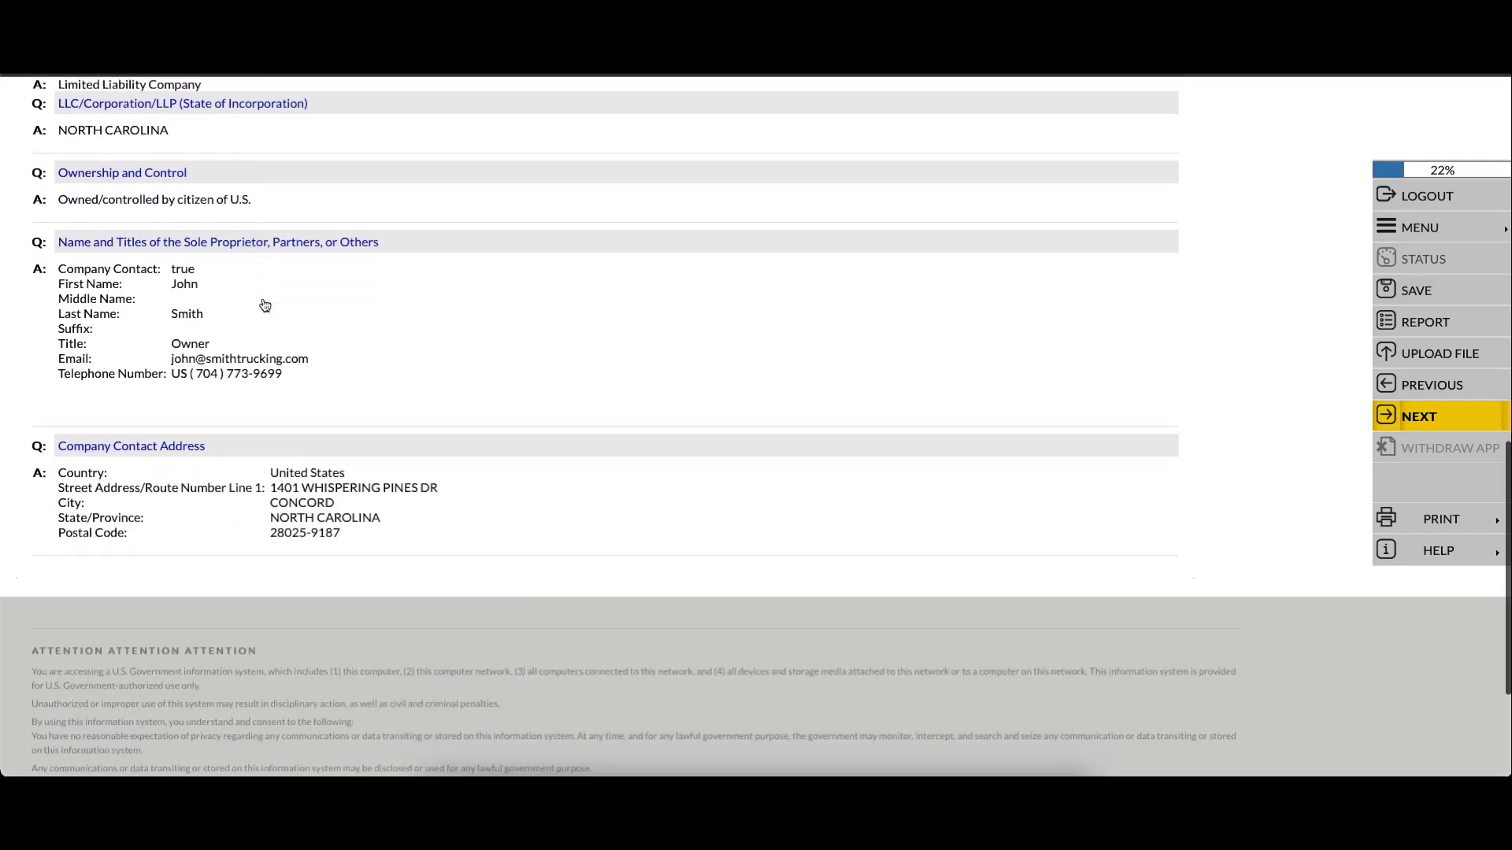
pyautogui.click(1430, 418)
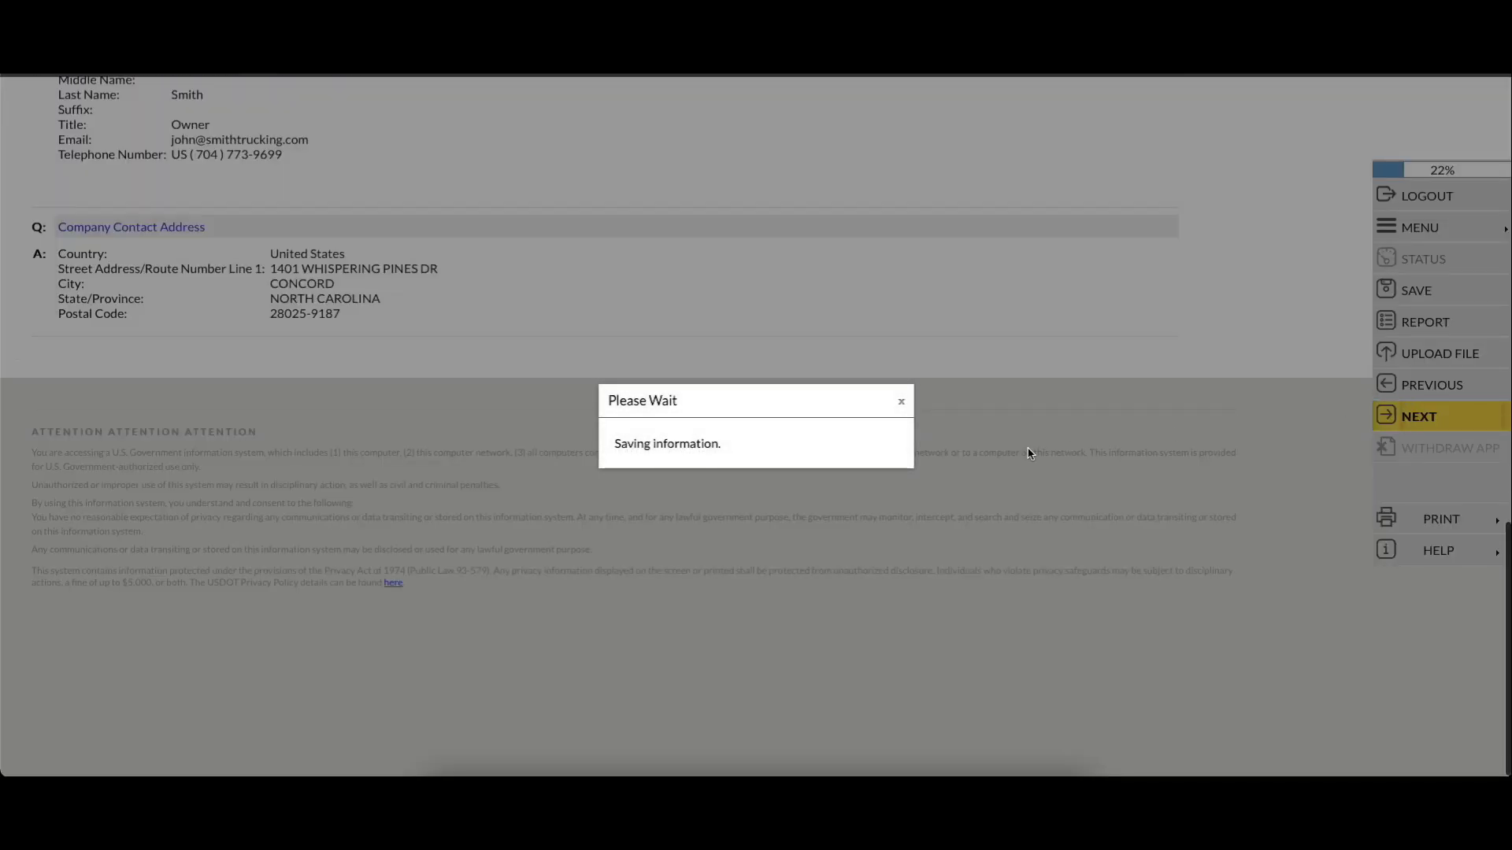
pyautogui.scroll(-2, 756, 400)
pyautogui.scroll(-6, 756, 400)
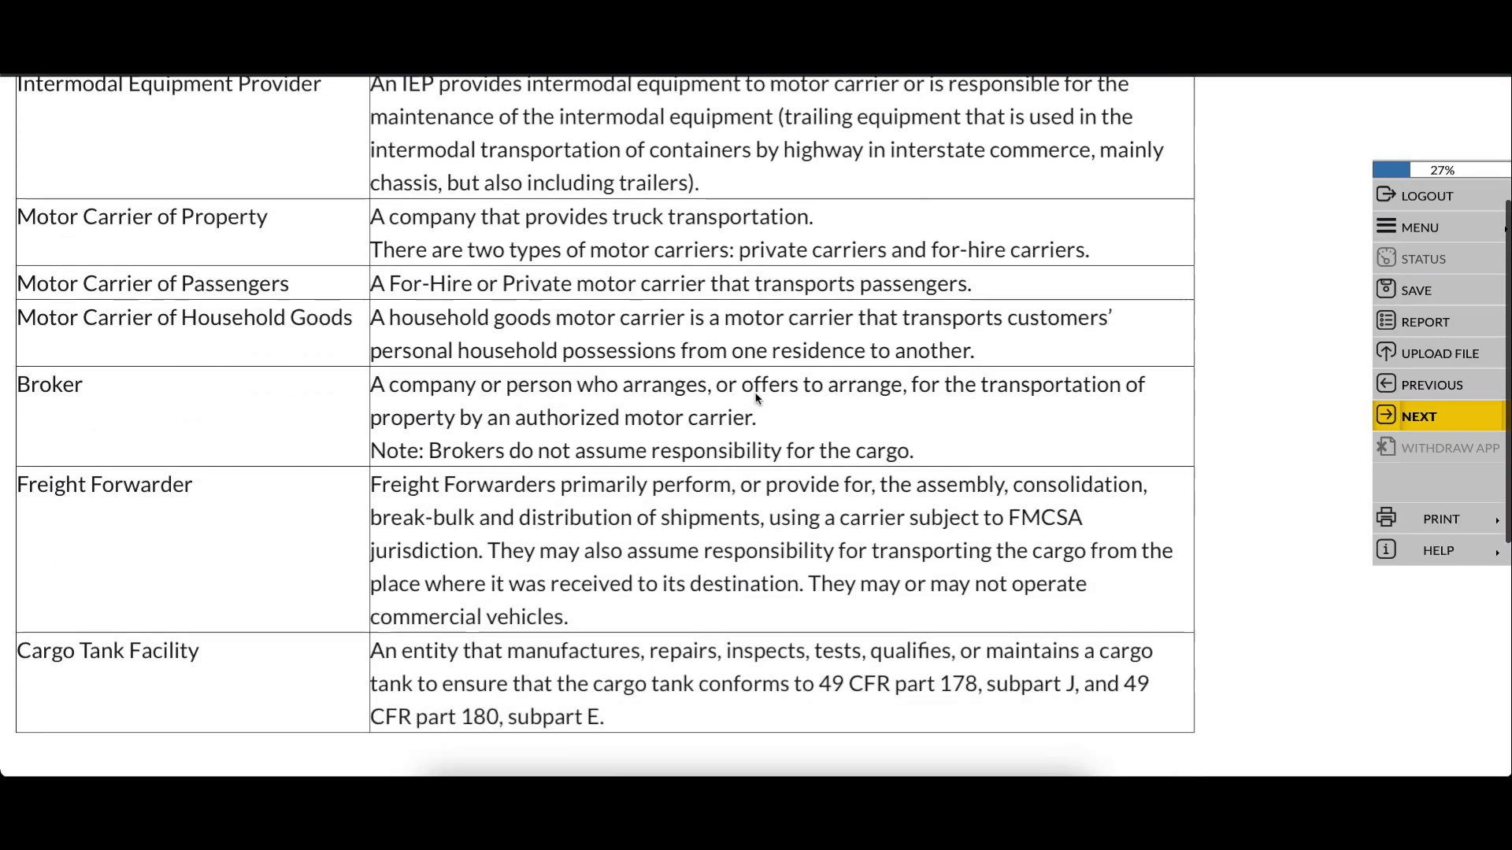
# Answer No to operating as an Intermodal Equipment Provider and proceed
pyautogui.scroll(8, 756, 397)
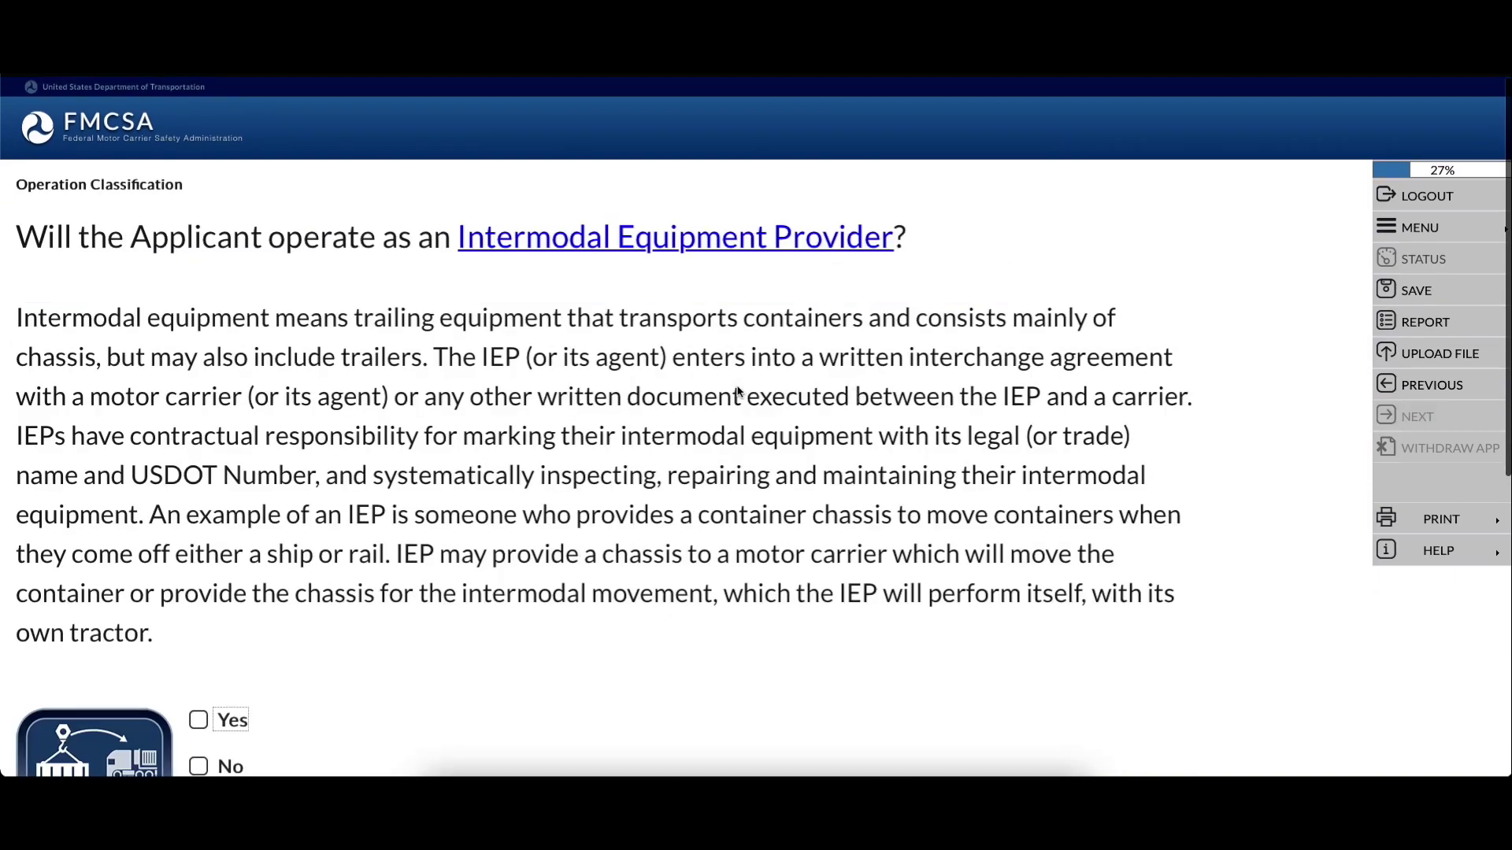
pyautogui.scroll(-2, 737, 394)
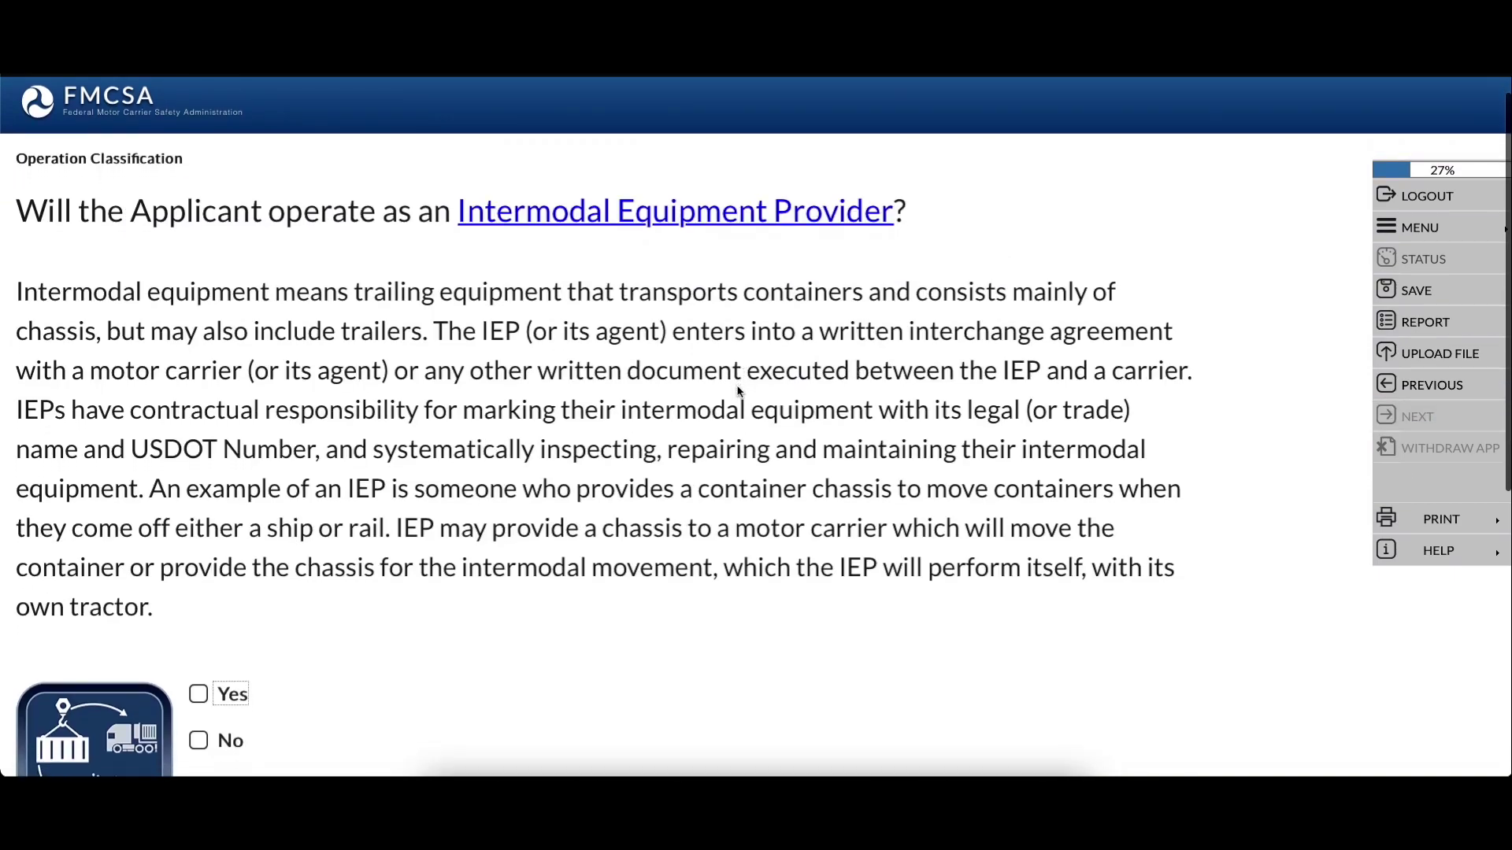
pyautogui.scroll(2, 344, 283)
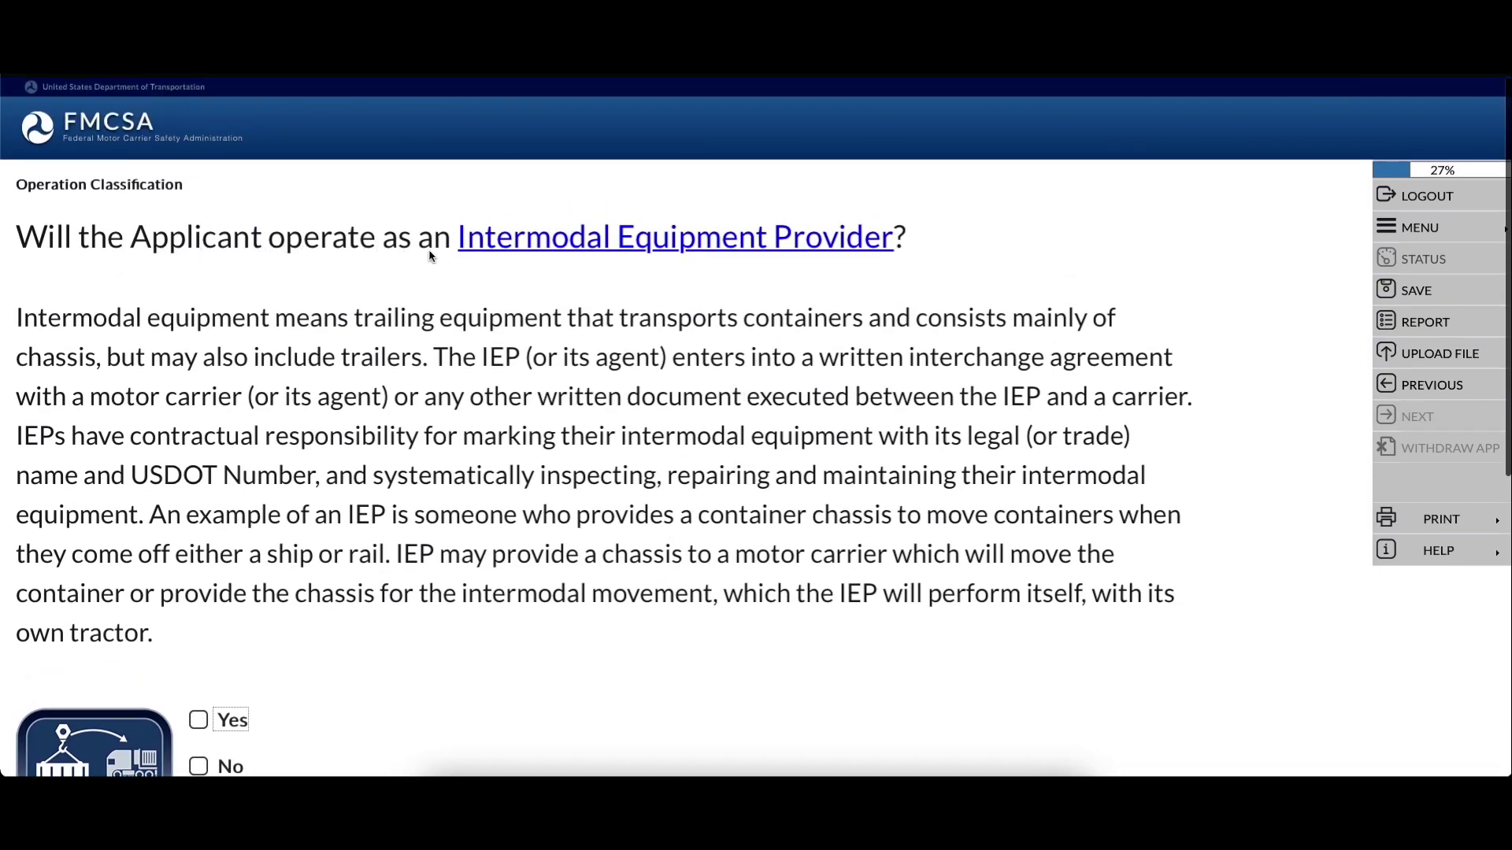
pyautogui.scroll(-4, 704, 482)
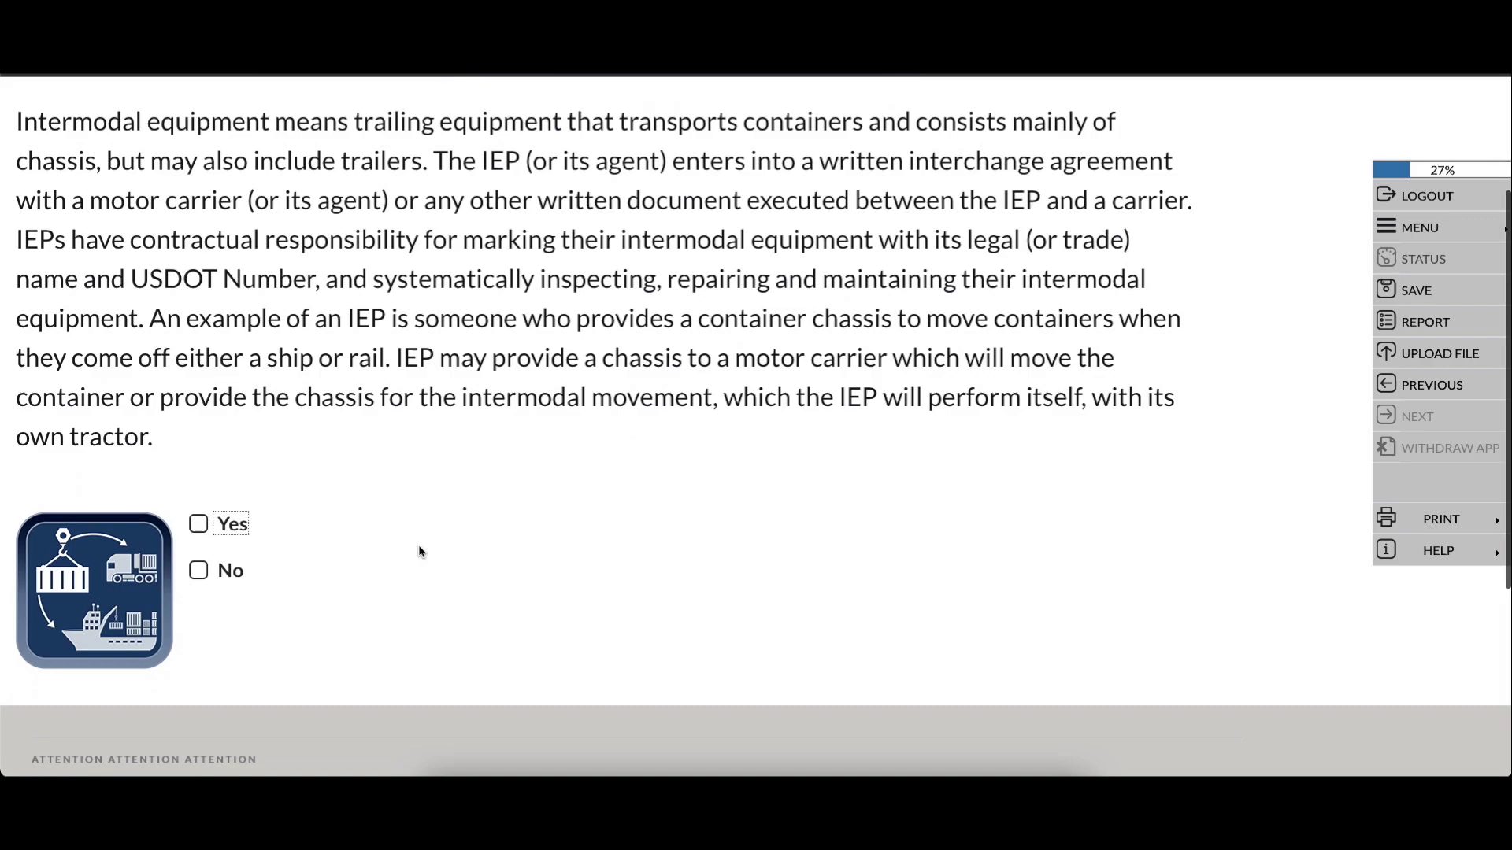
pyautogui.click(198, 570)
pyautogui.scroll(4, 1323, 323)
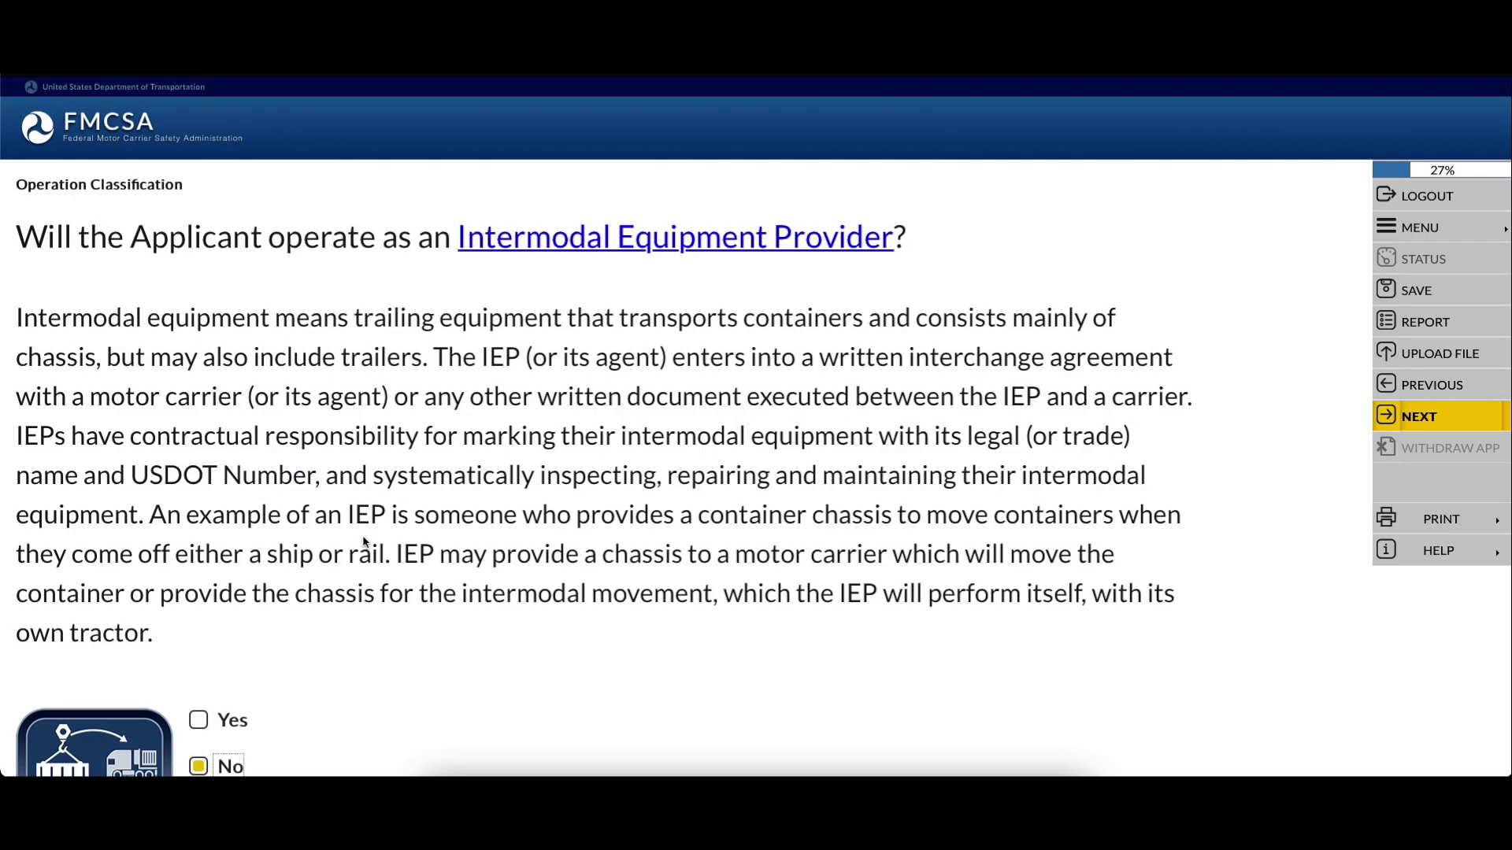
pyautogui.click(206, 766)
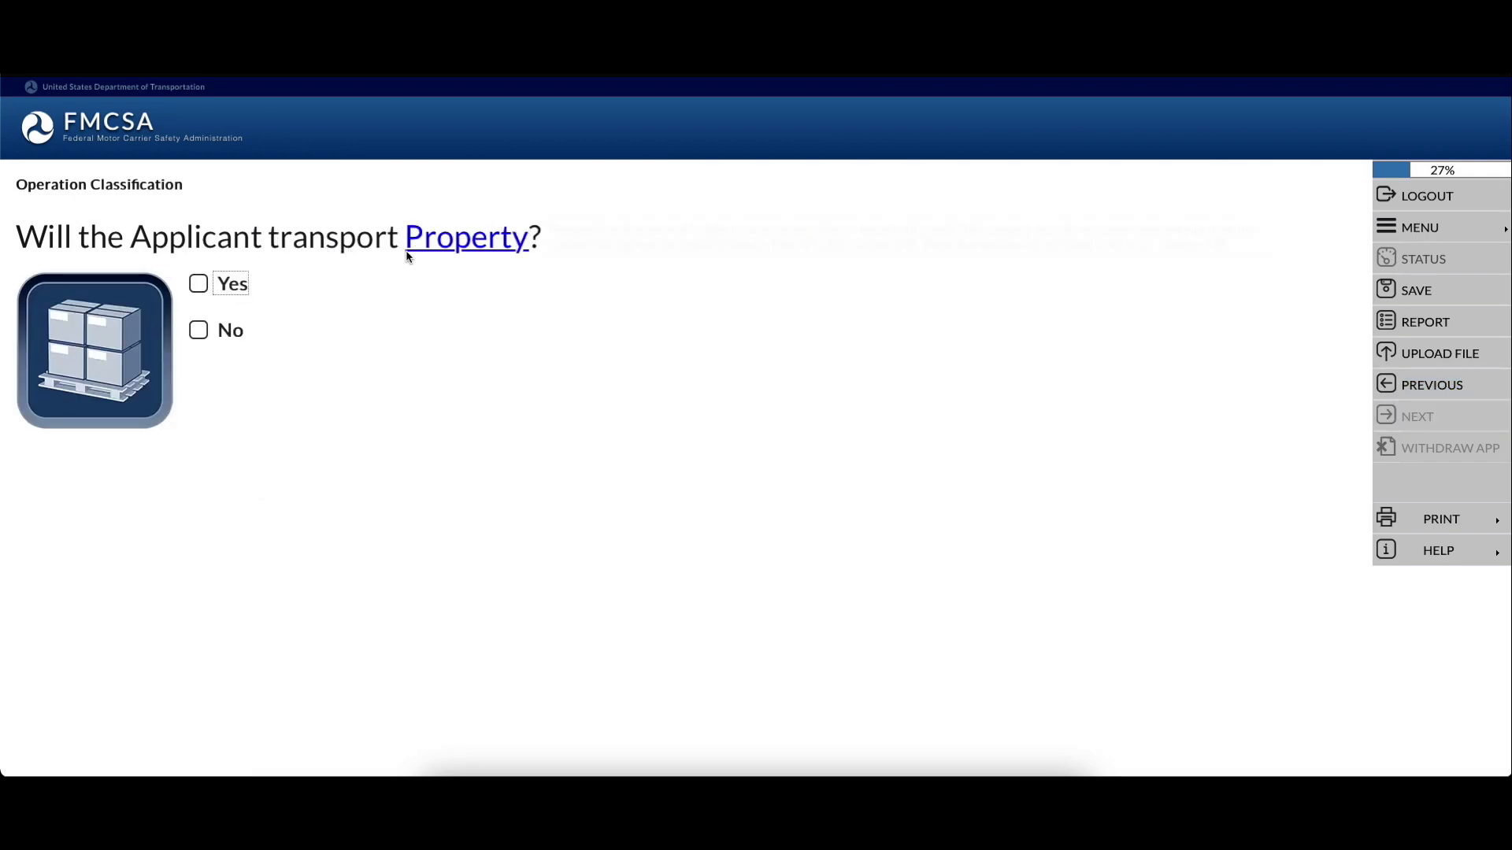
# Answer Yes to transporting property and Yes to hauling others' property for compensation
pyautogui.click(197, 288)
pyautogui.click(1405, 416)
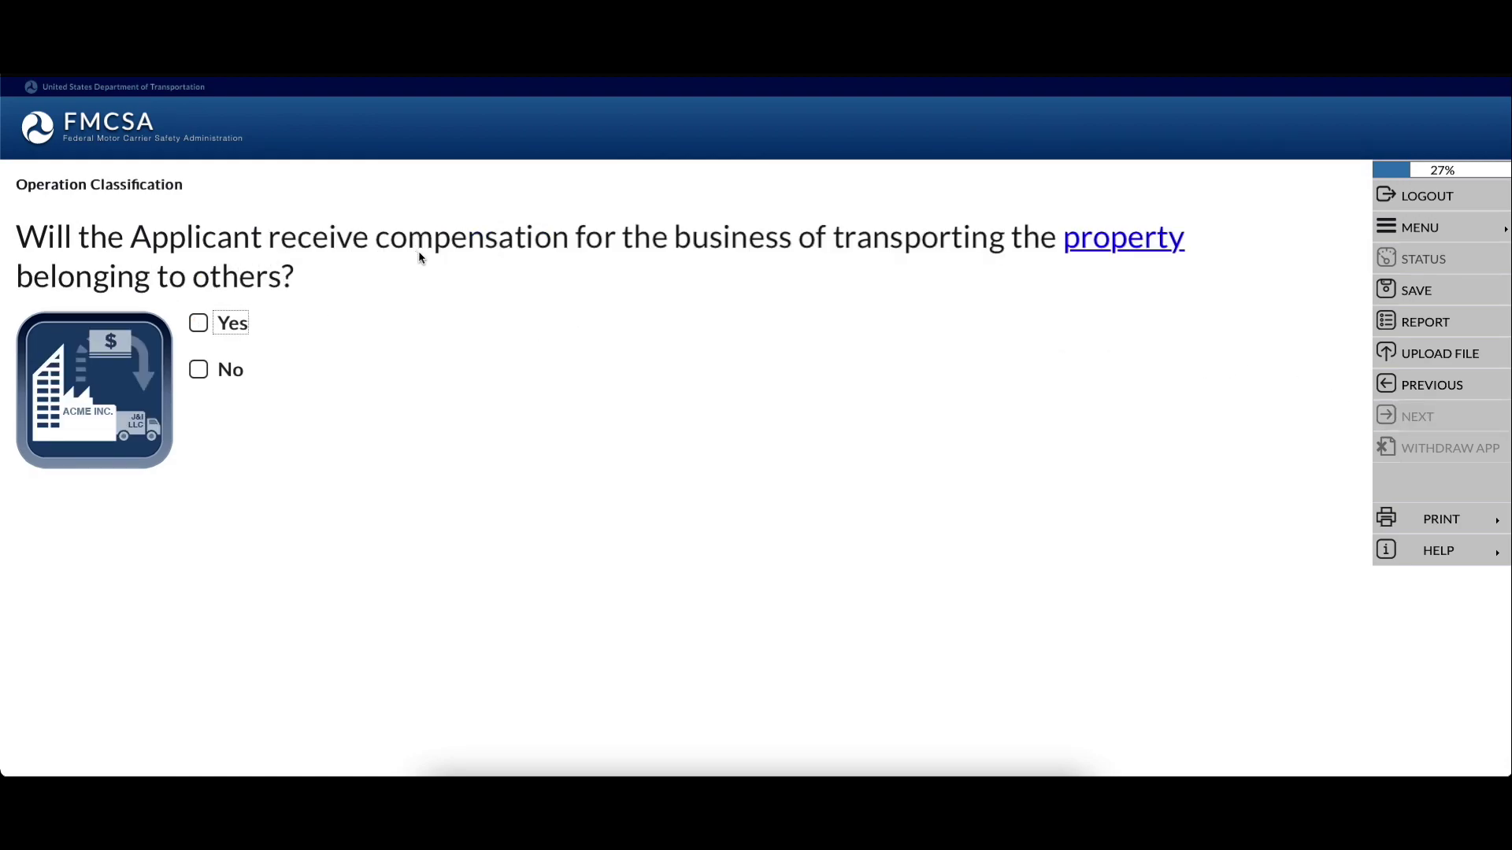
pyautogui.click(201, 324)
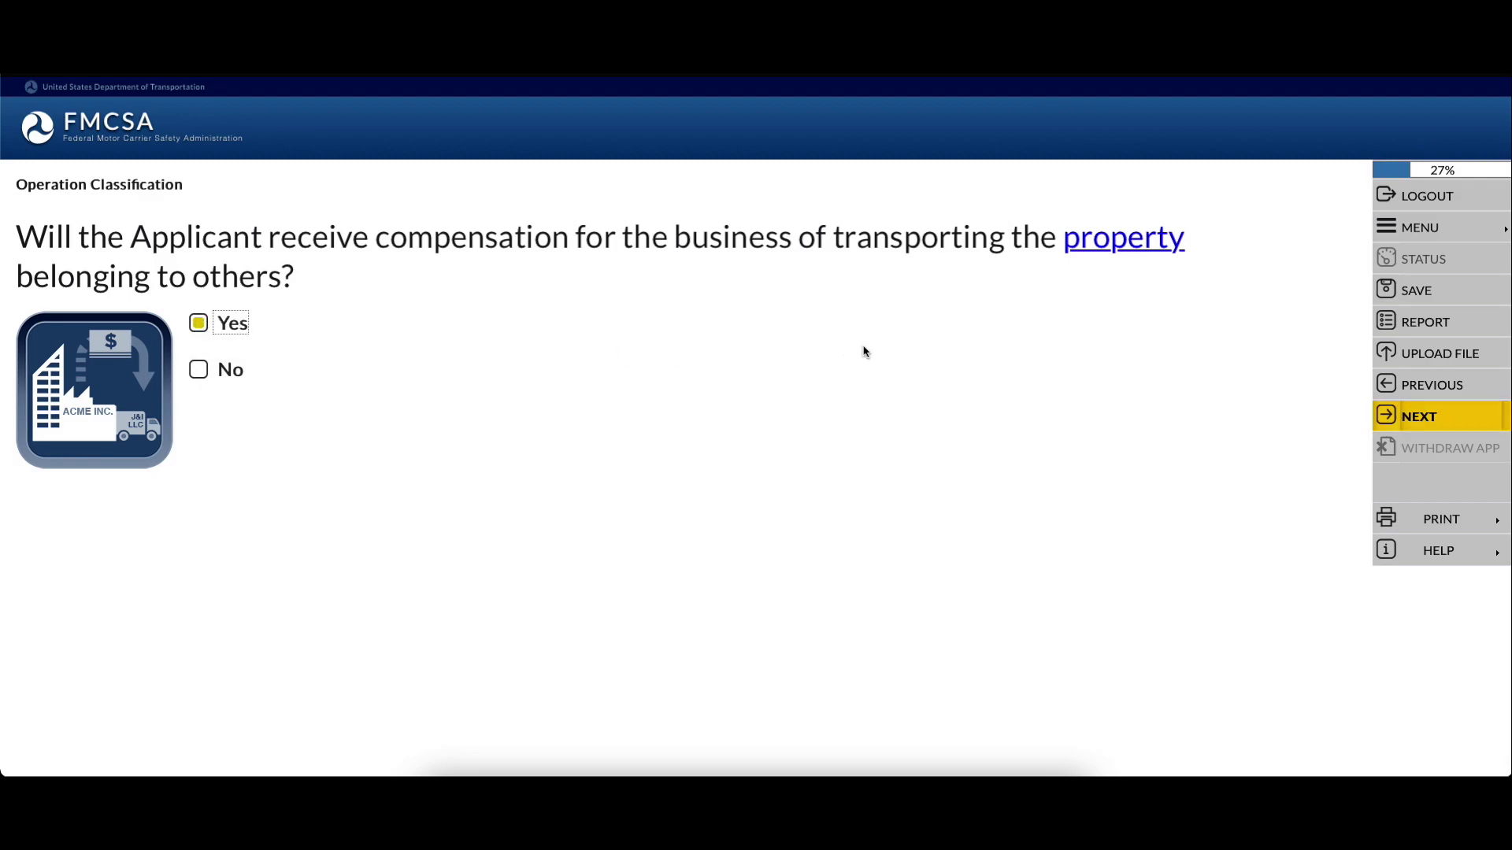
pyautogui.click(1430, 418)
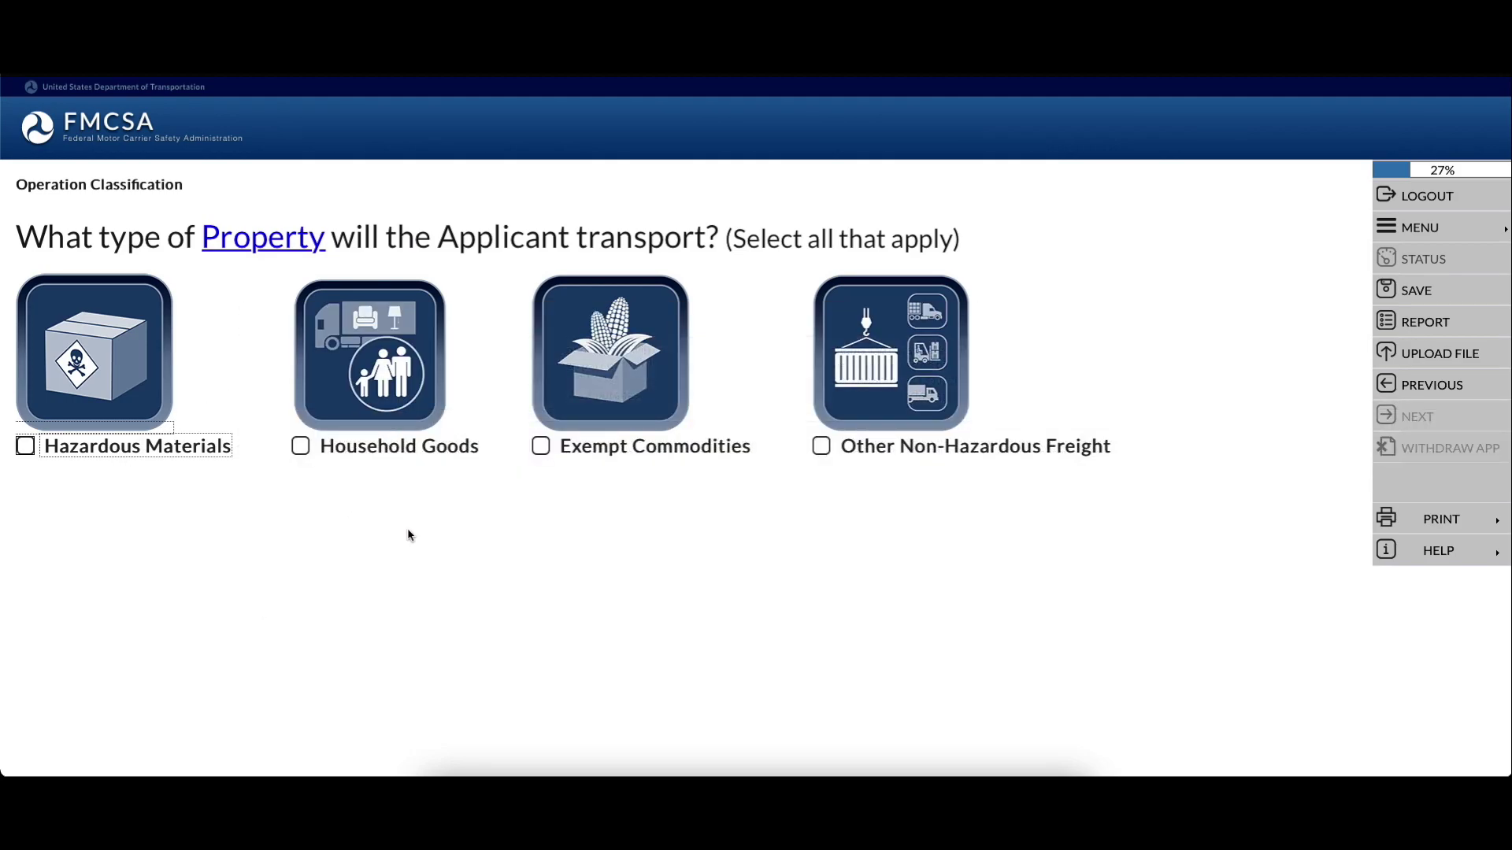
# Select Other Non-Hazardous Freight as the type of property transported
pyautogui.moveTo(369, 454)
pyautogui.moveTo(611, 450)
pyautogui.click(822, 449)
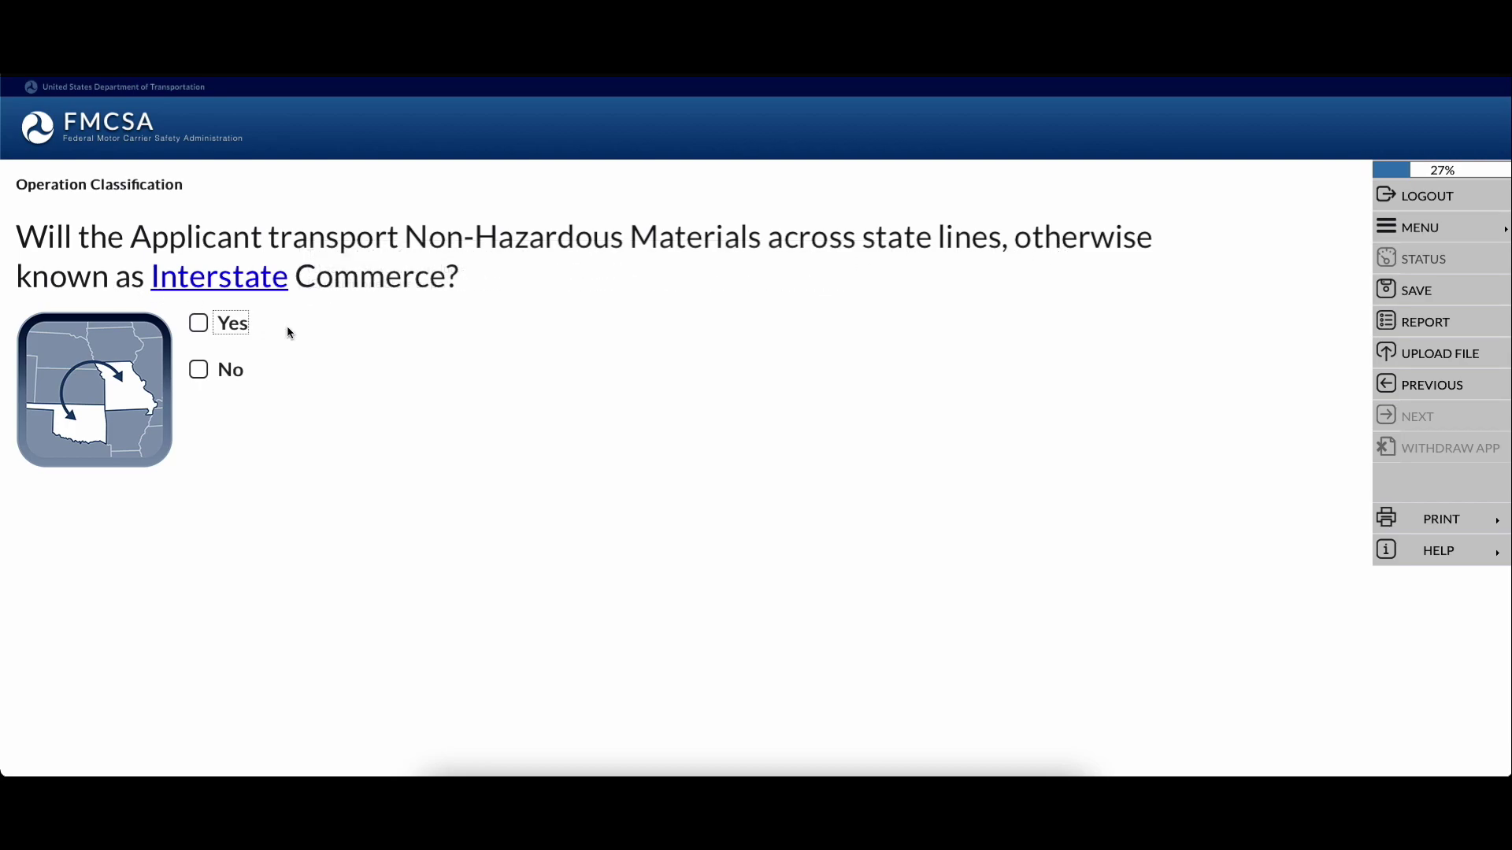
# Answer Yes to interstate commerce and No to transporting the company's own property
pyautogui.click(199, 324)
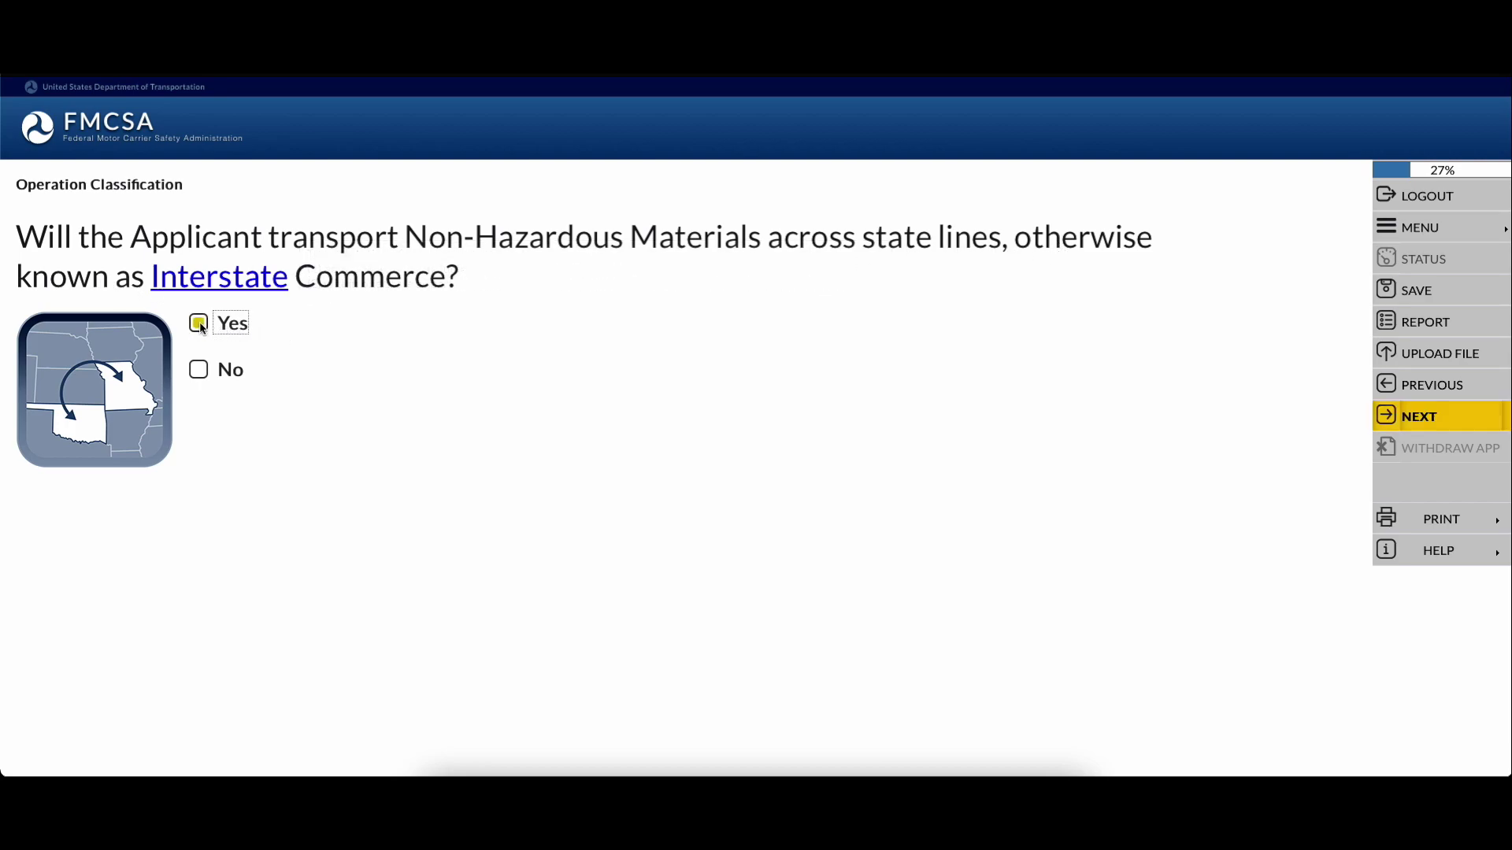
pyautogui.click(1424, 426)
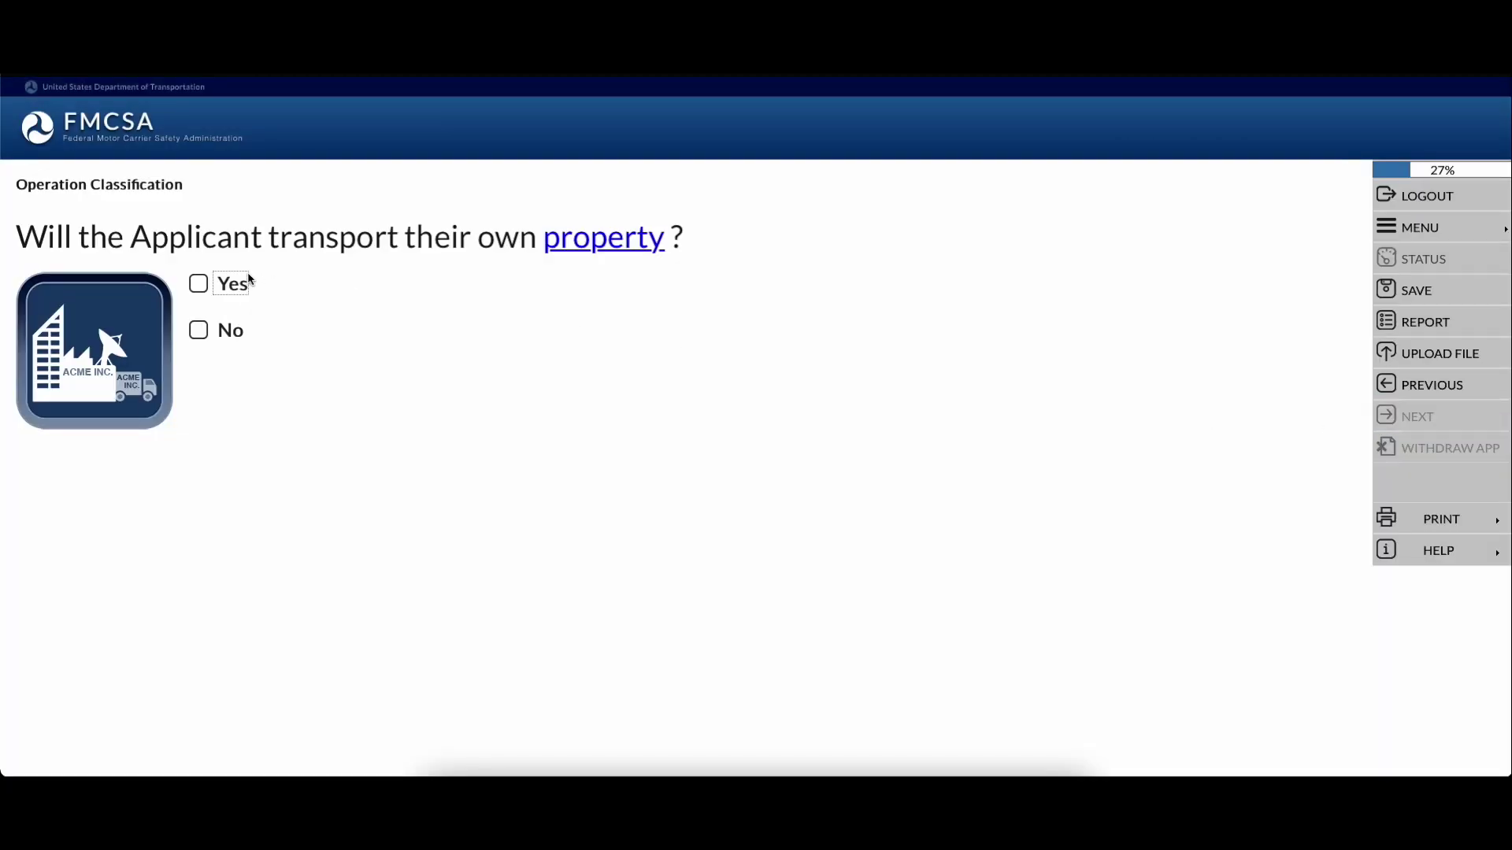
pyautogui.click(198, 329)
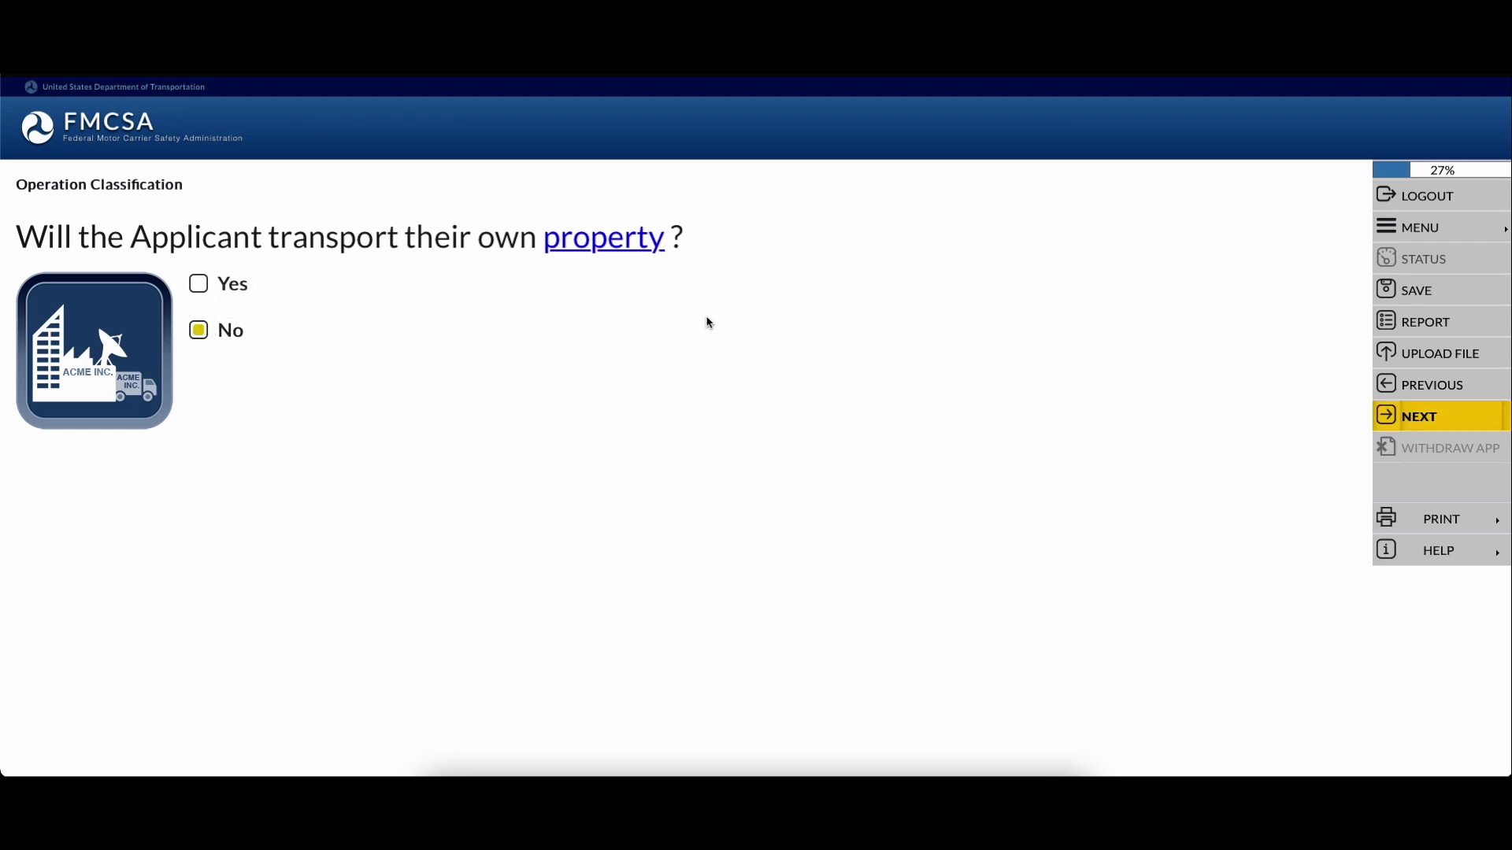
pyautogui.click(1393, 421)
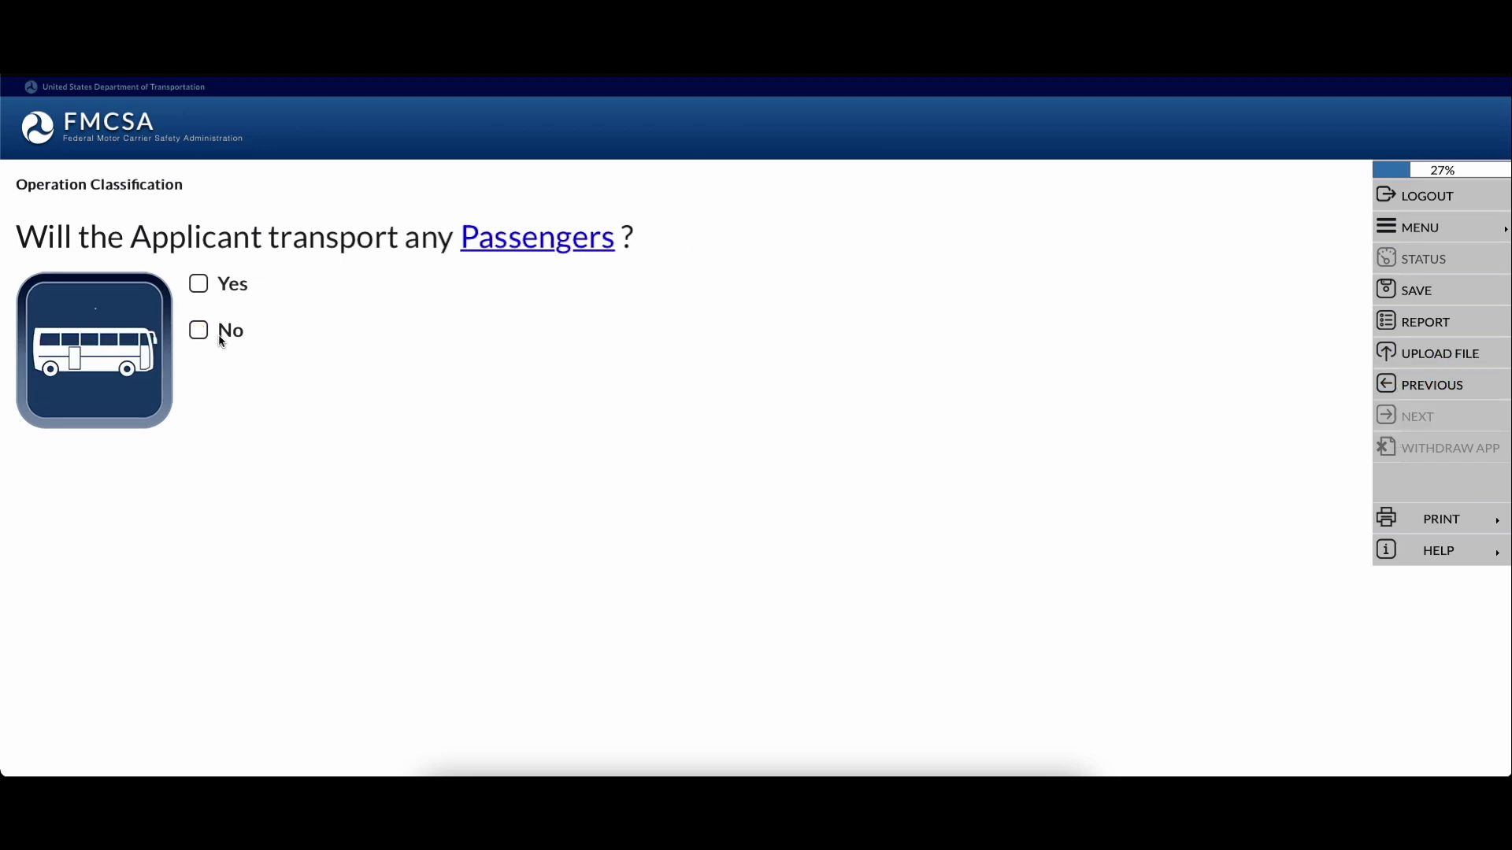
# Answer No to the passengers question and advance to the Property or Household Goods Broker question
pyautogui.click(197, 331)
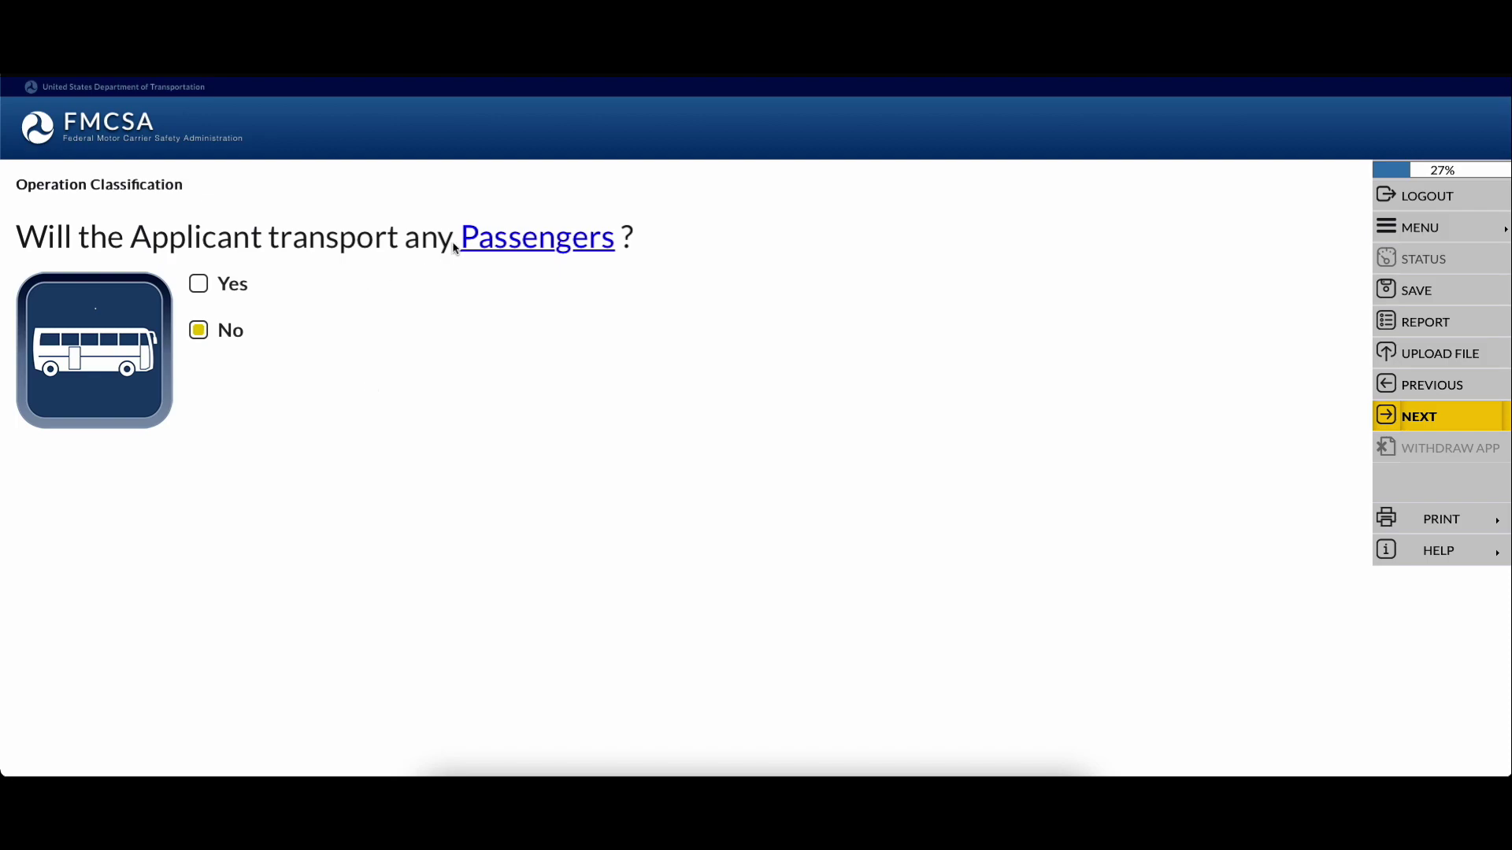
pyautogui.press('Return')
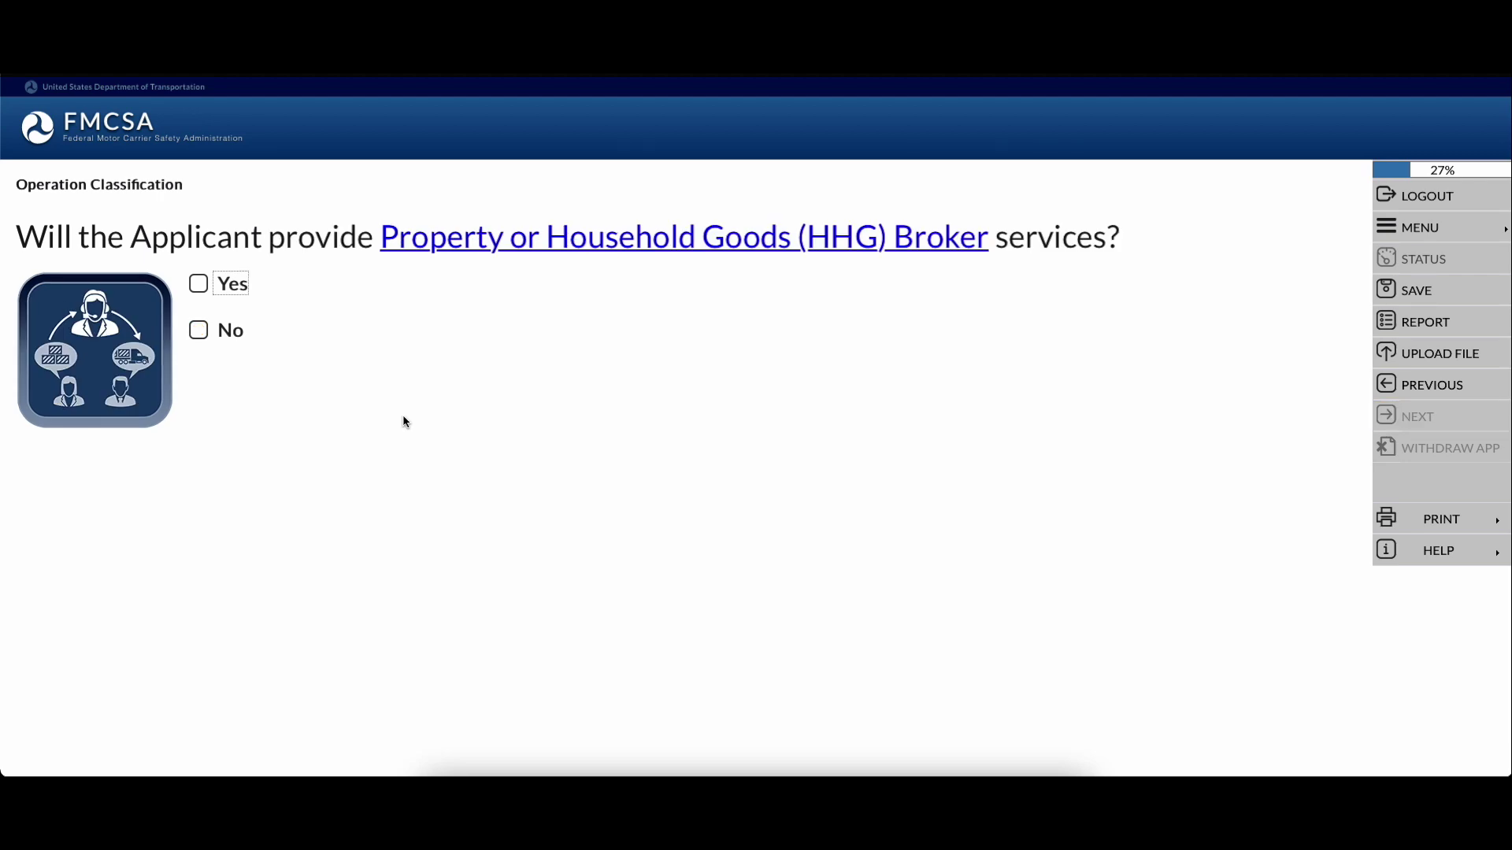